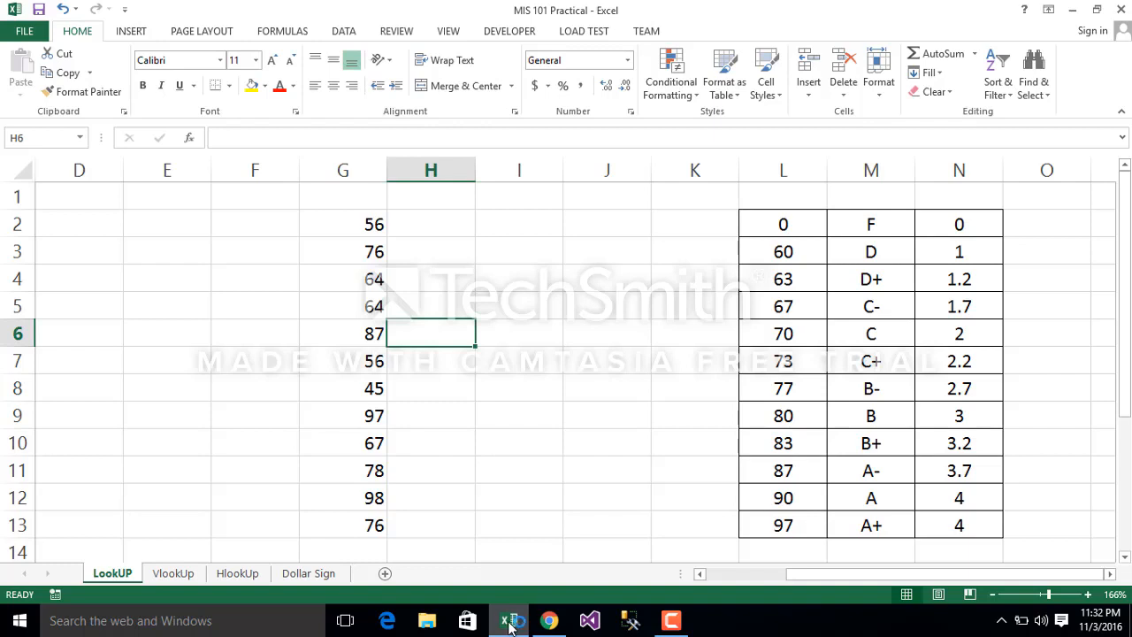
Step: Examine the grading table's score, letter-grade and grade-point columns in L2:N13
click(408, 225)
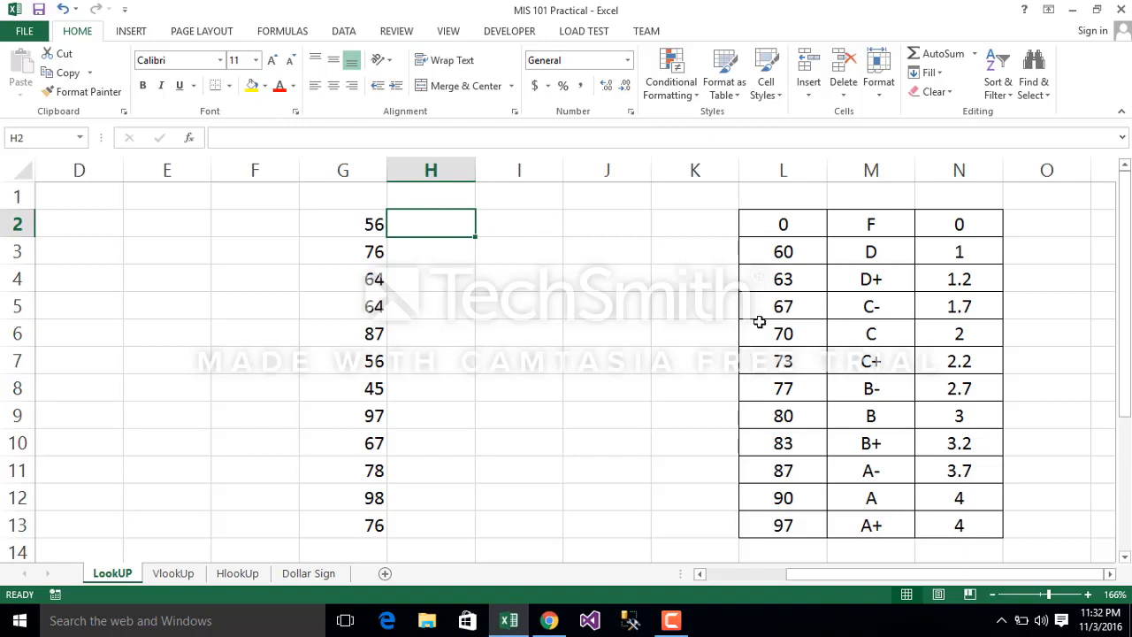
click(791, 222)
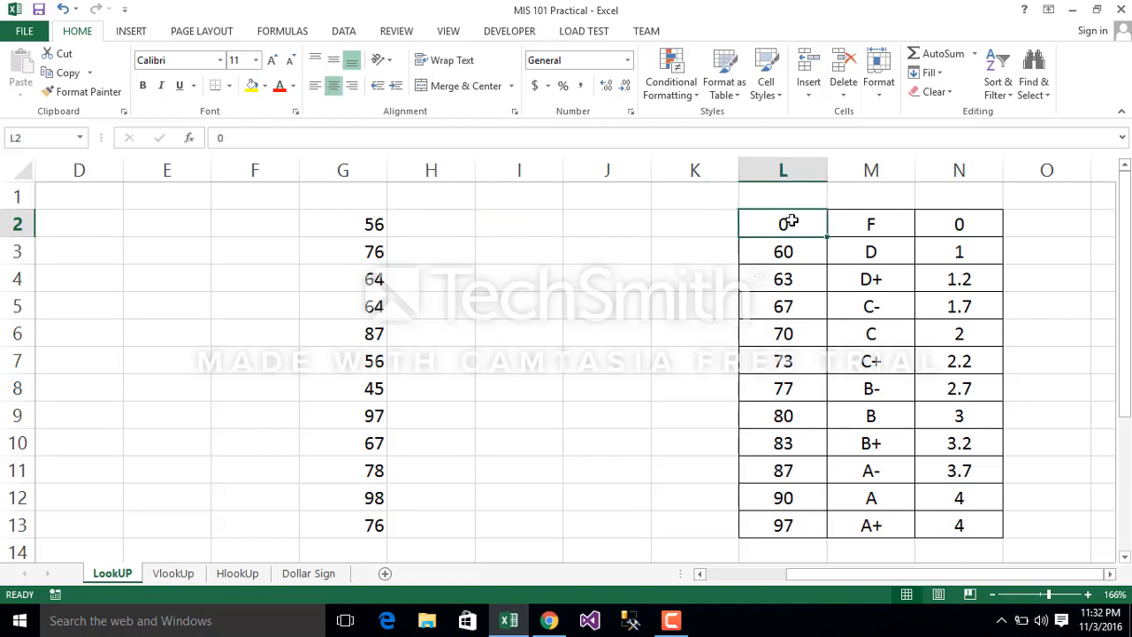
click(795, 269)
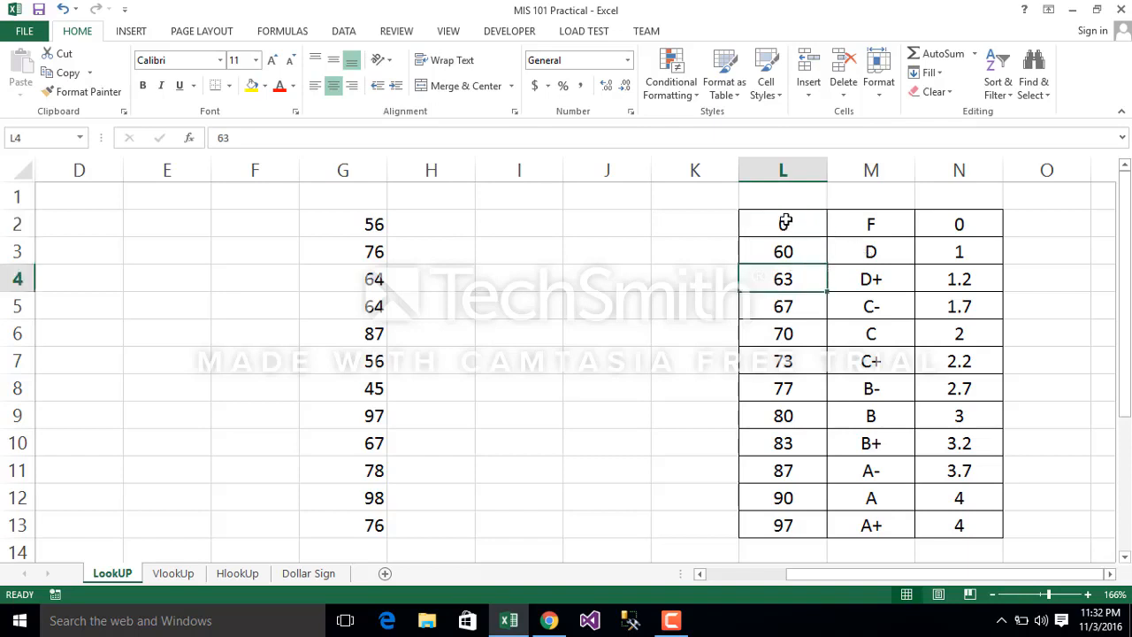
drag(786, 222, 799, 517)
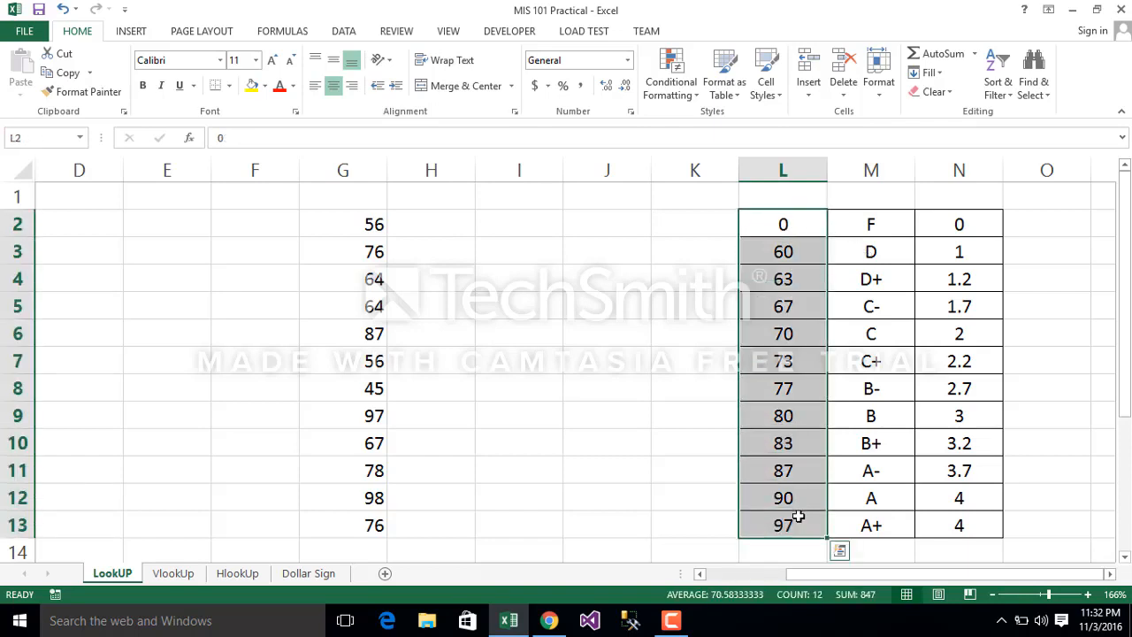
drag(879, 222, 884, 525)
drag(963, 223, 993, 497)
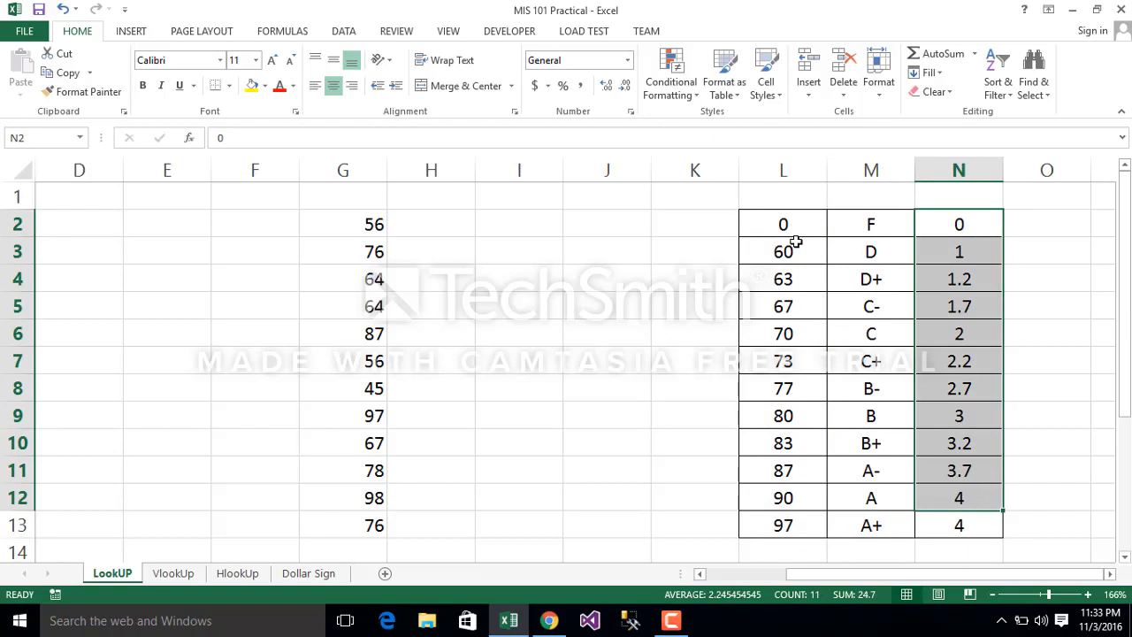
Step: Examine the order of the score thresholds in column L, row by row from L2 to L10
click(788, 225)
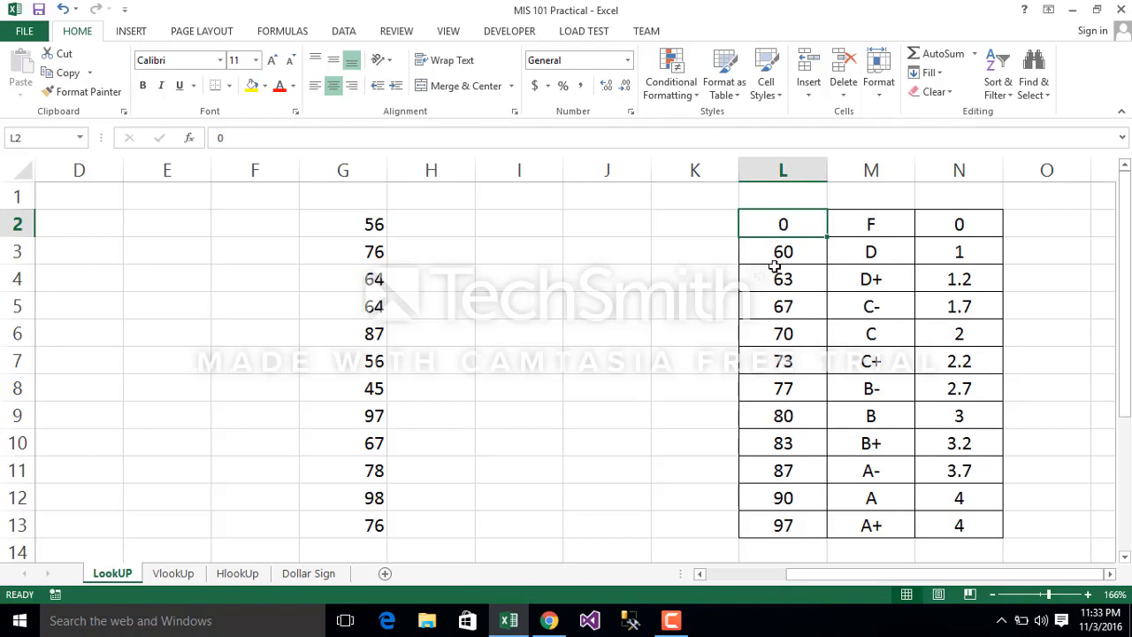
click(775, 268)
mouse_move(779, 254)
mouse_down()
mouse_move(777, 293)
mouse_move(790, 268)
mouse_up()
click(791, 268)
click(780, 310)
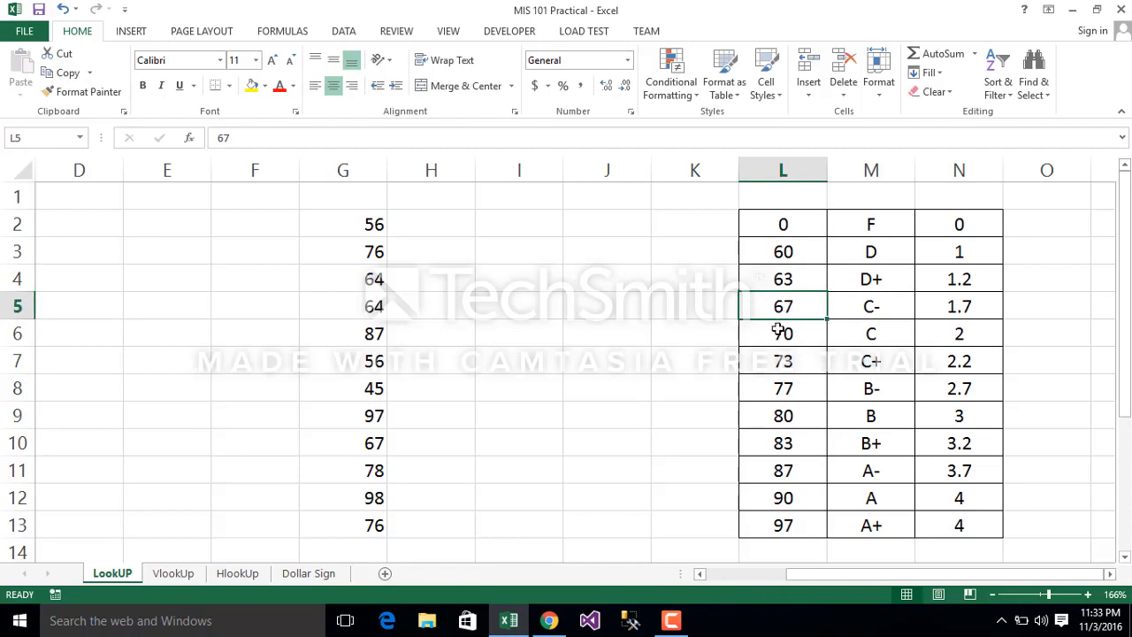
click(779, 330)
click(778, 363)
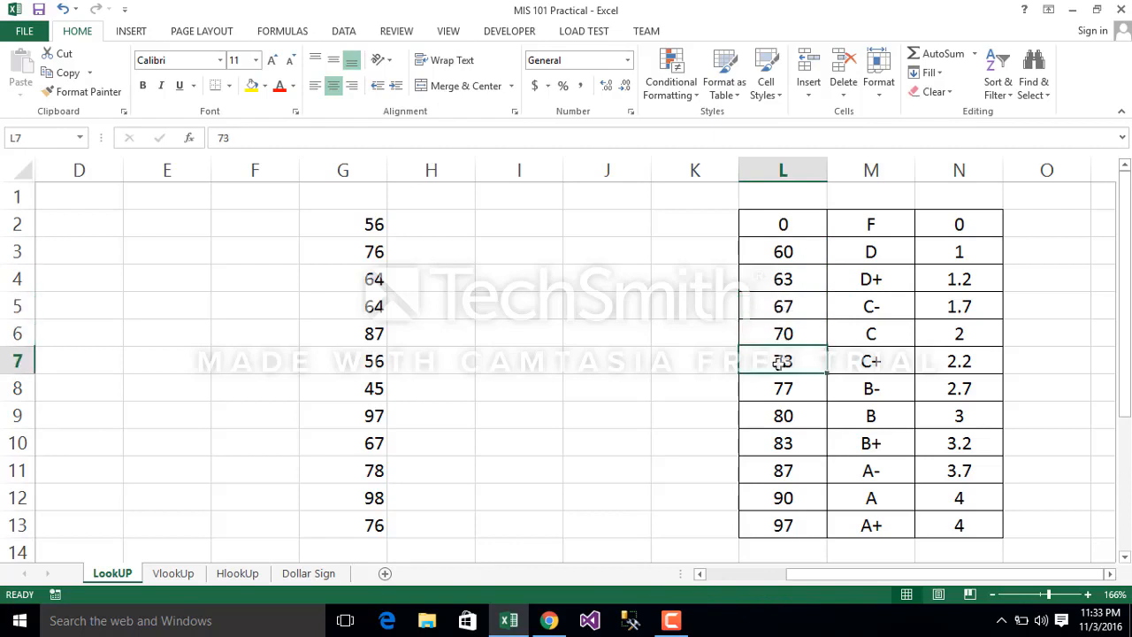
click(778, 389)
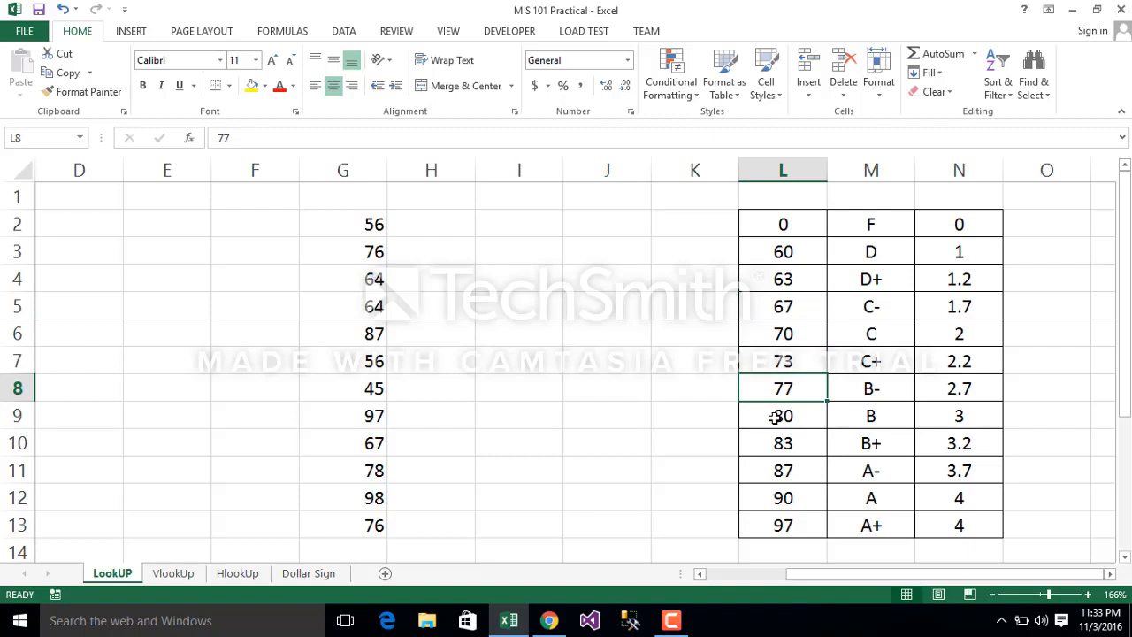
click(777, 417)
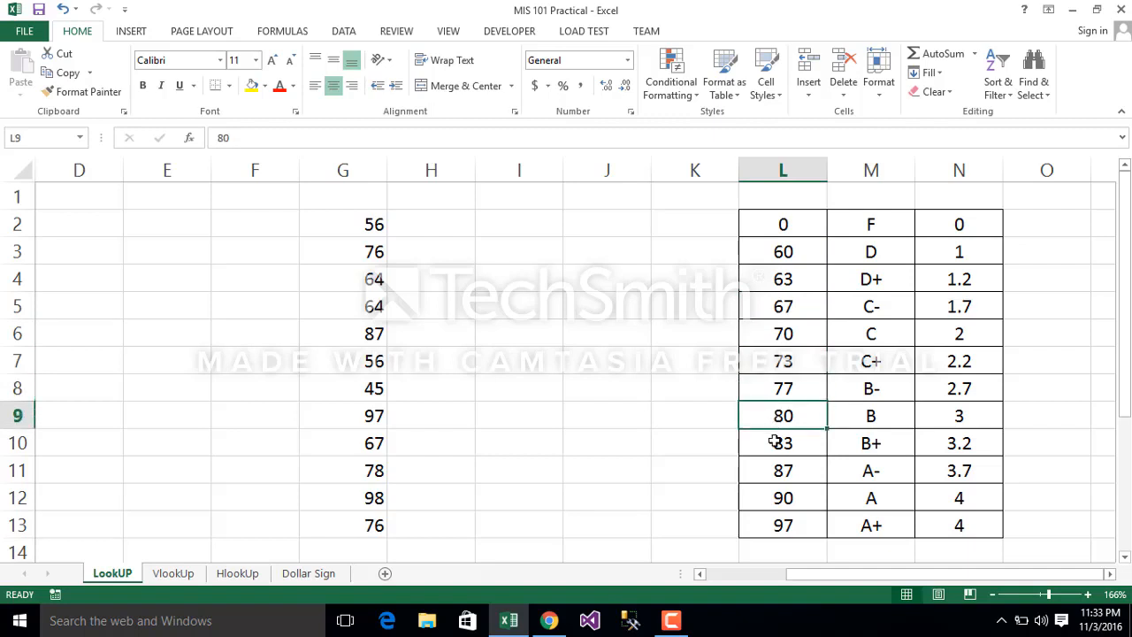
click(775, 443)
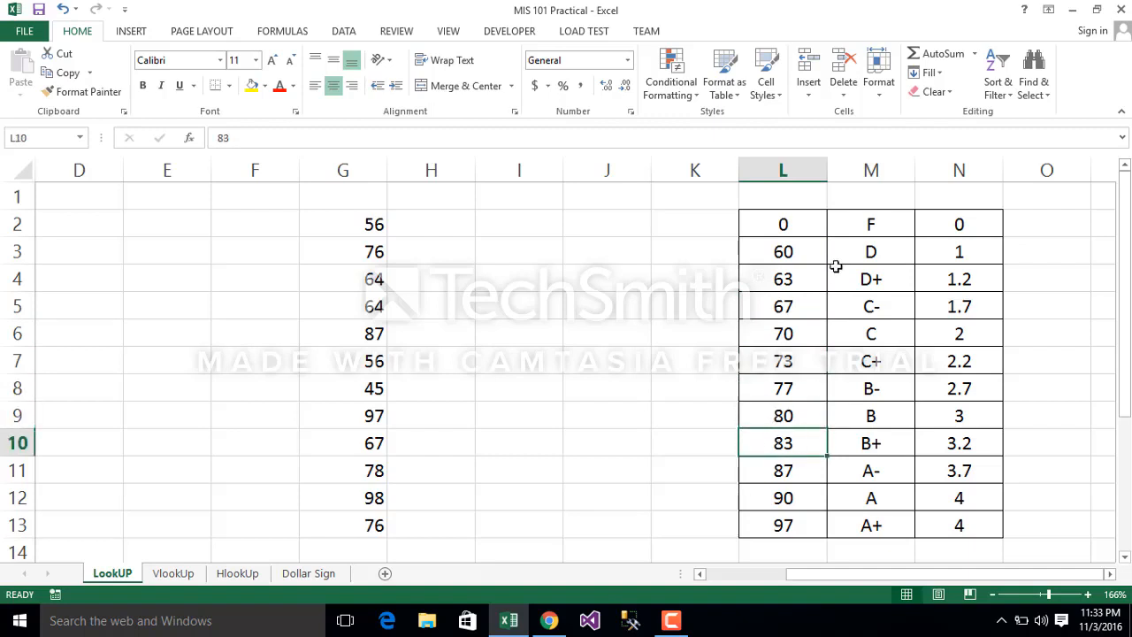
Step: Compare the first score ranges in column L with their letter grades and grade points in columns M and N
click(790, 221)
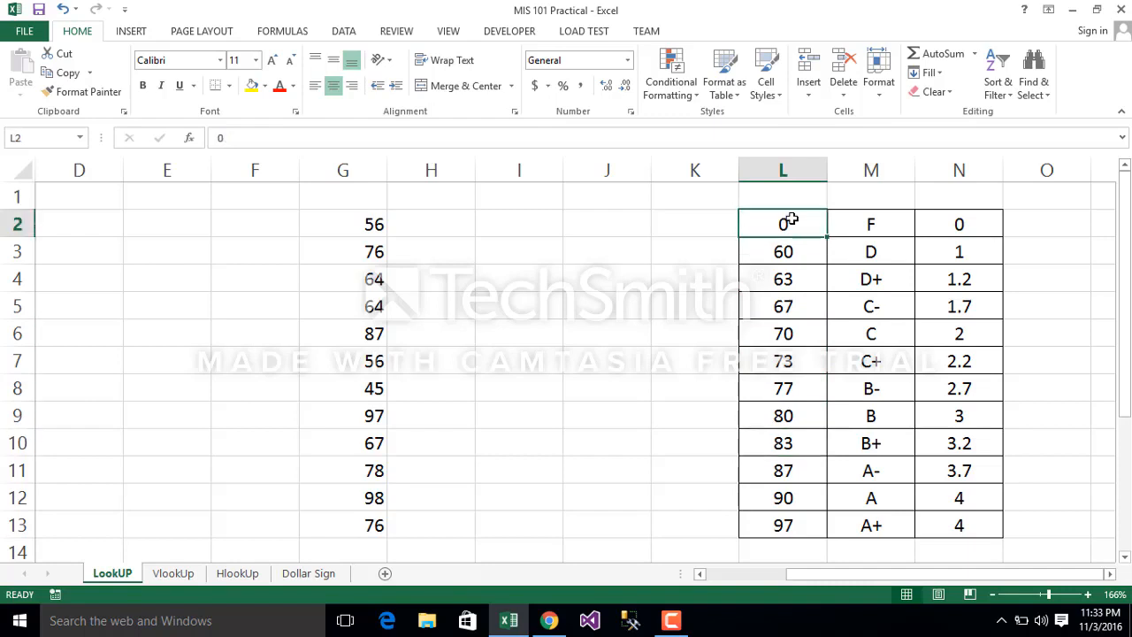
click(785, 252)
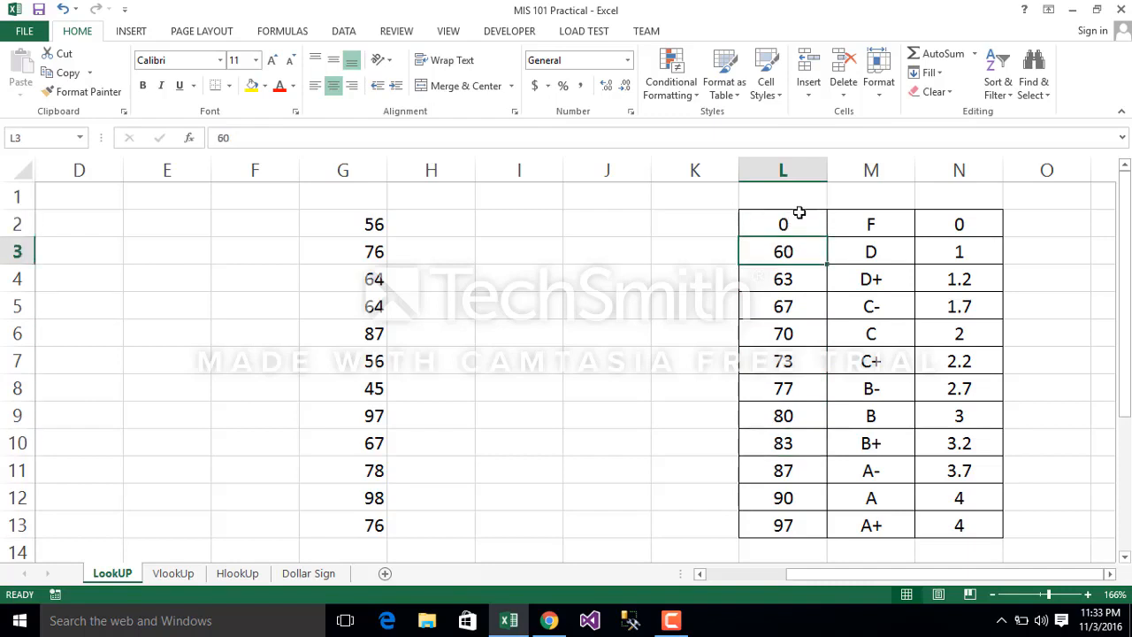
click(873, 227)
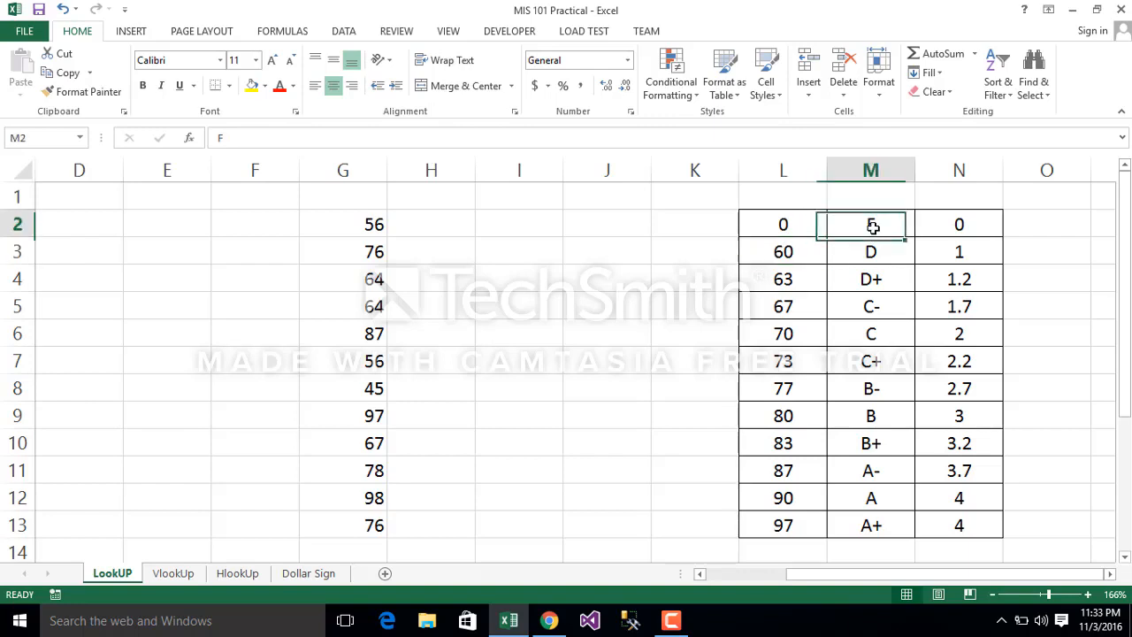
click(959, 224)
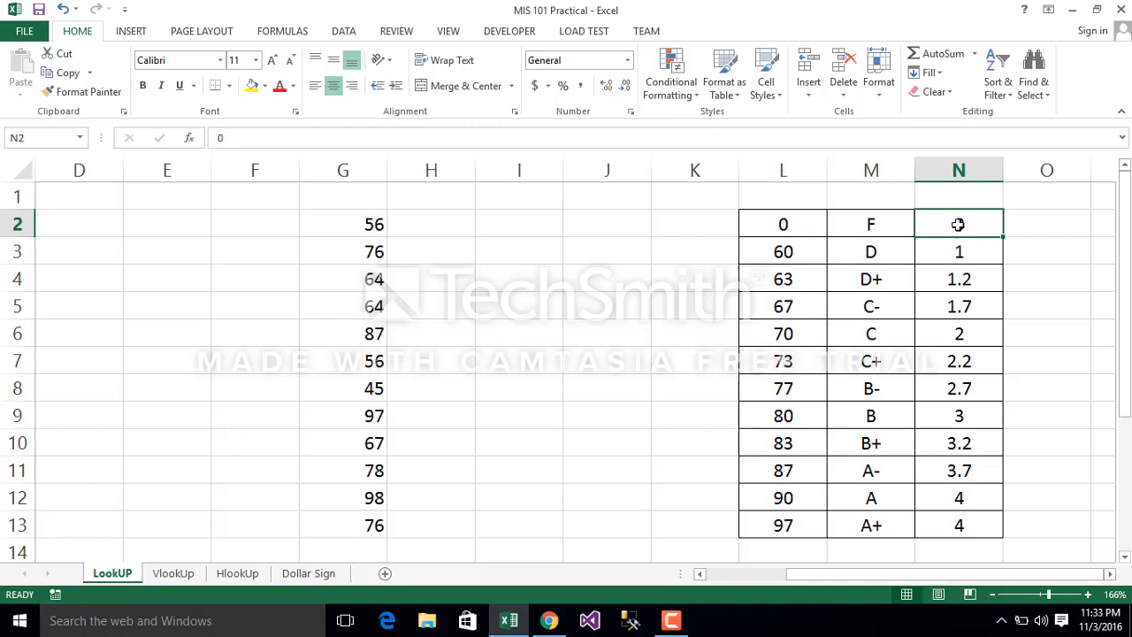
click(801, 256)
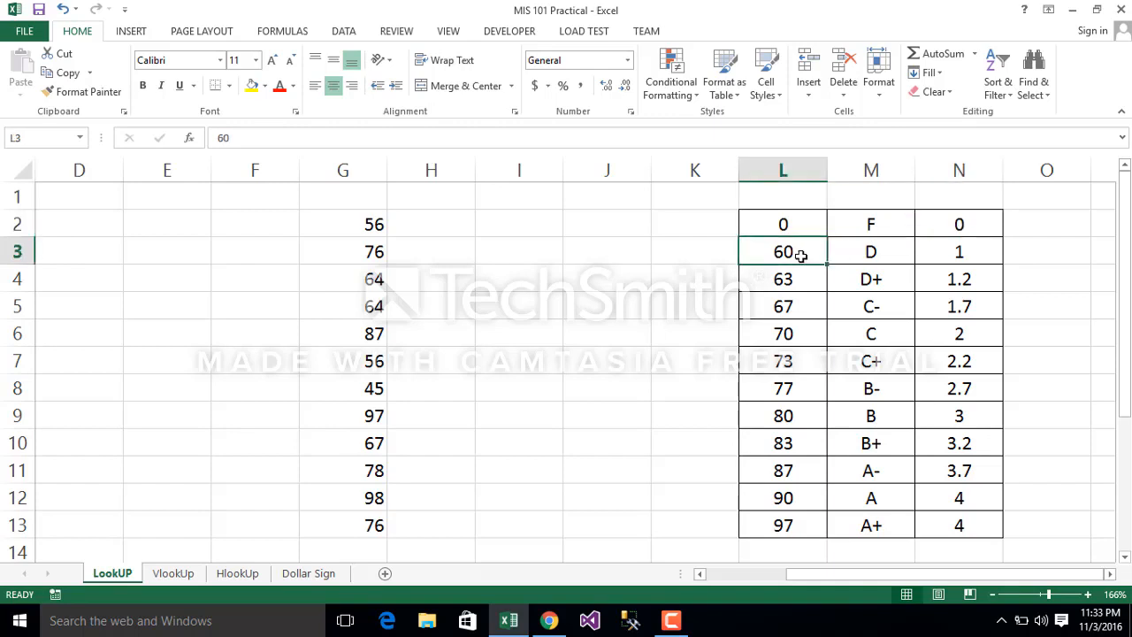
click(886, 253)
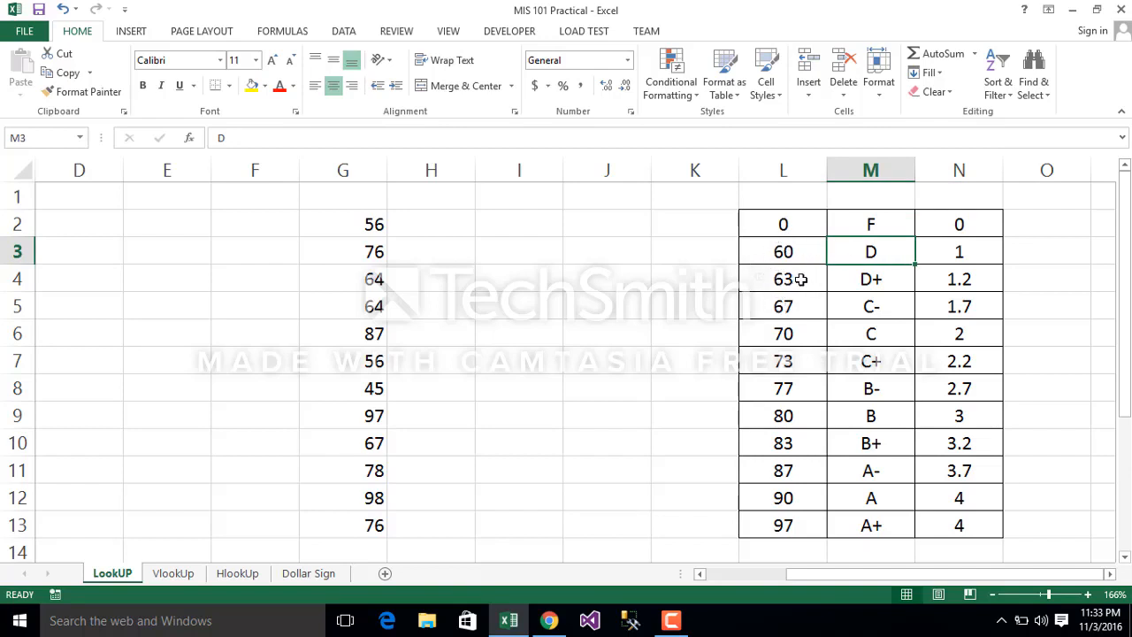
click(801, 279)
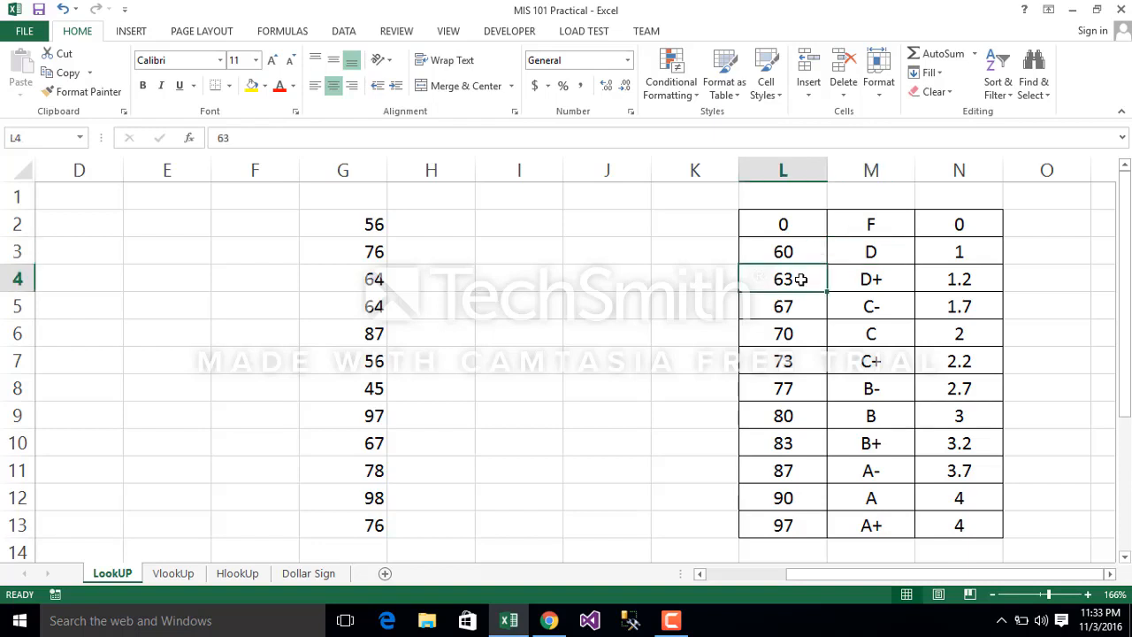
Step: Check the lowest and highest score thresholds against their table entries, including the first letter grade and grade point
click(788, 226)
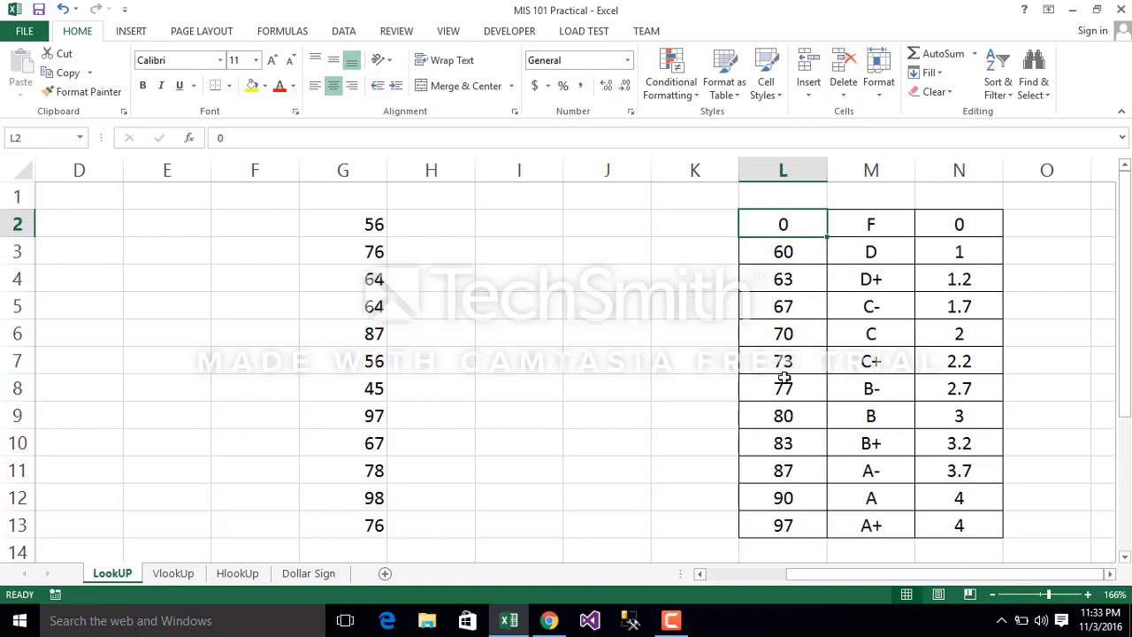
click(785, 528)
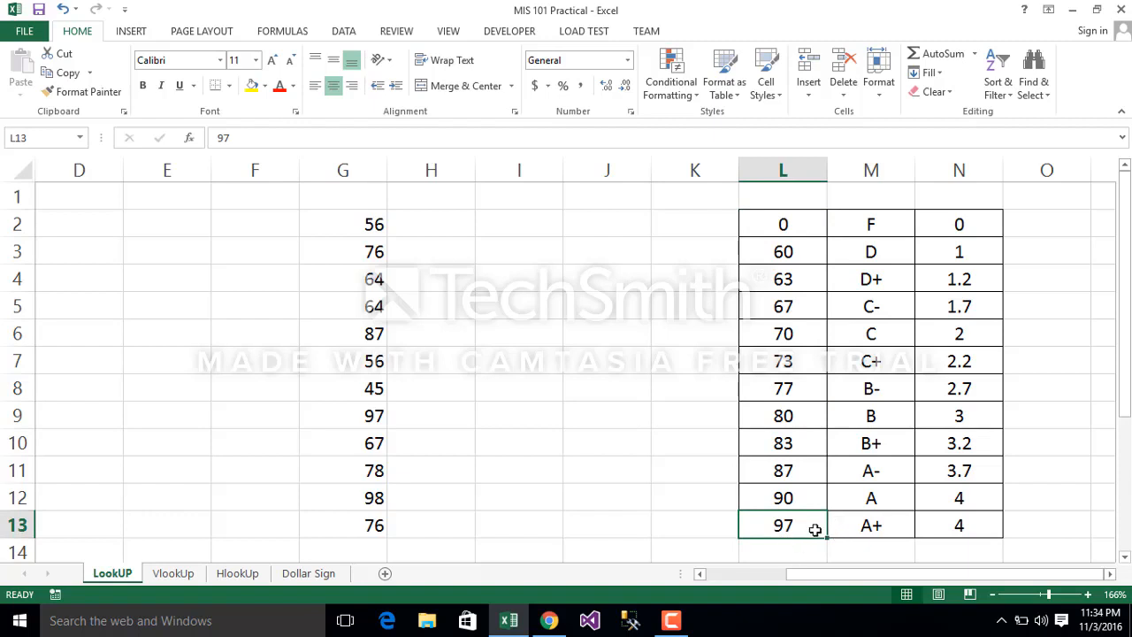
click(871, 526)
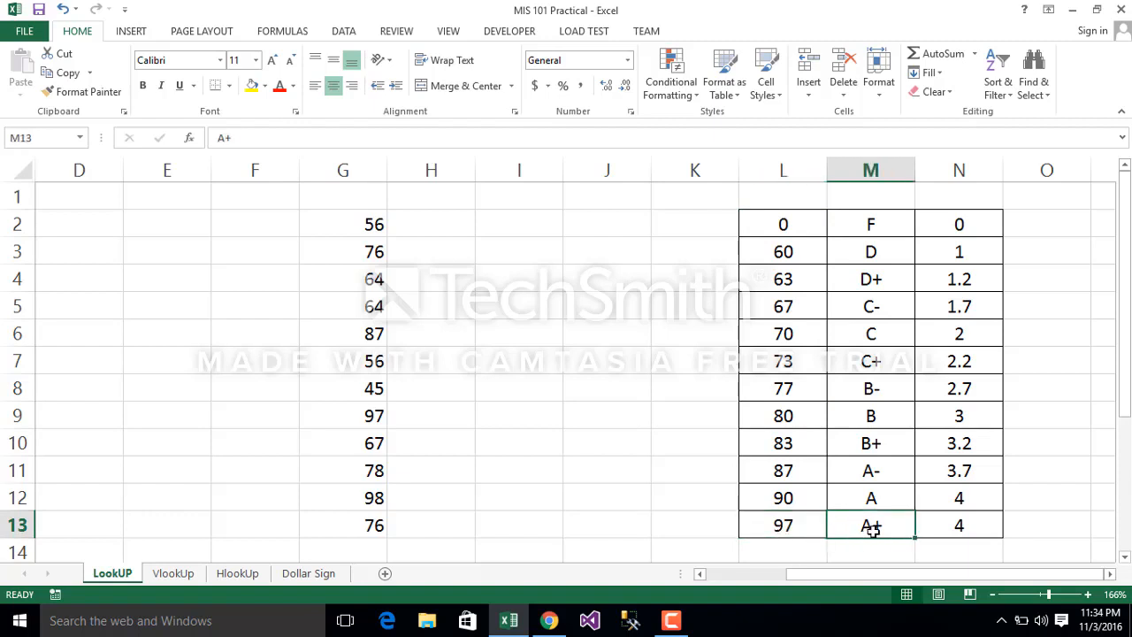
click(776, 497)
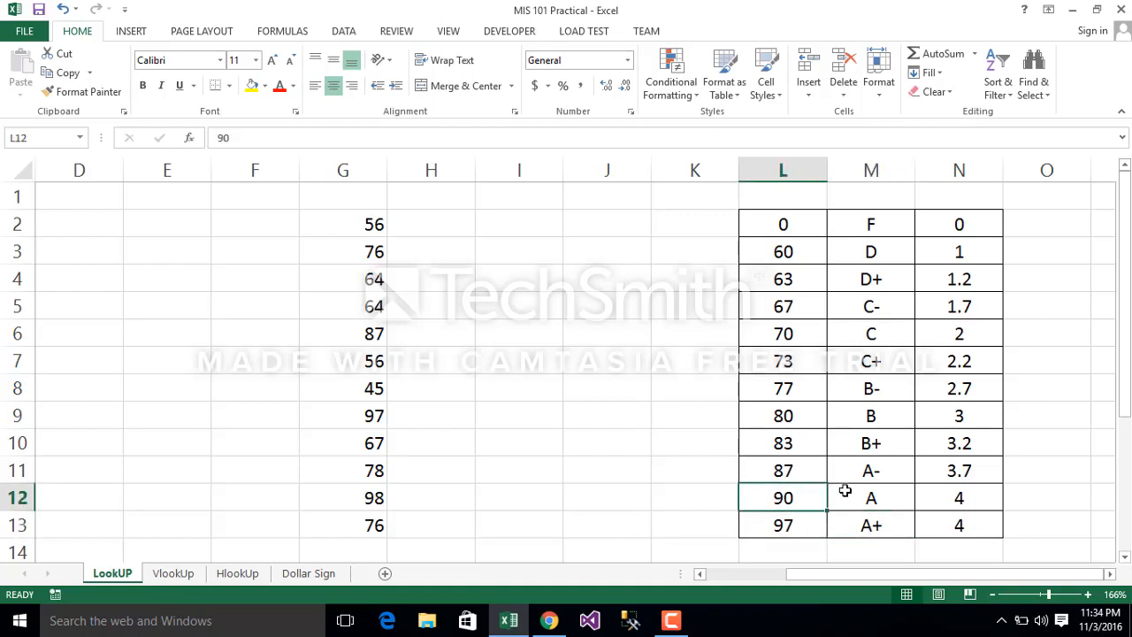
click(783, 524)
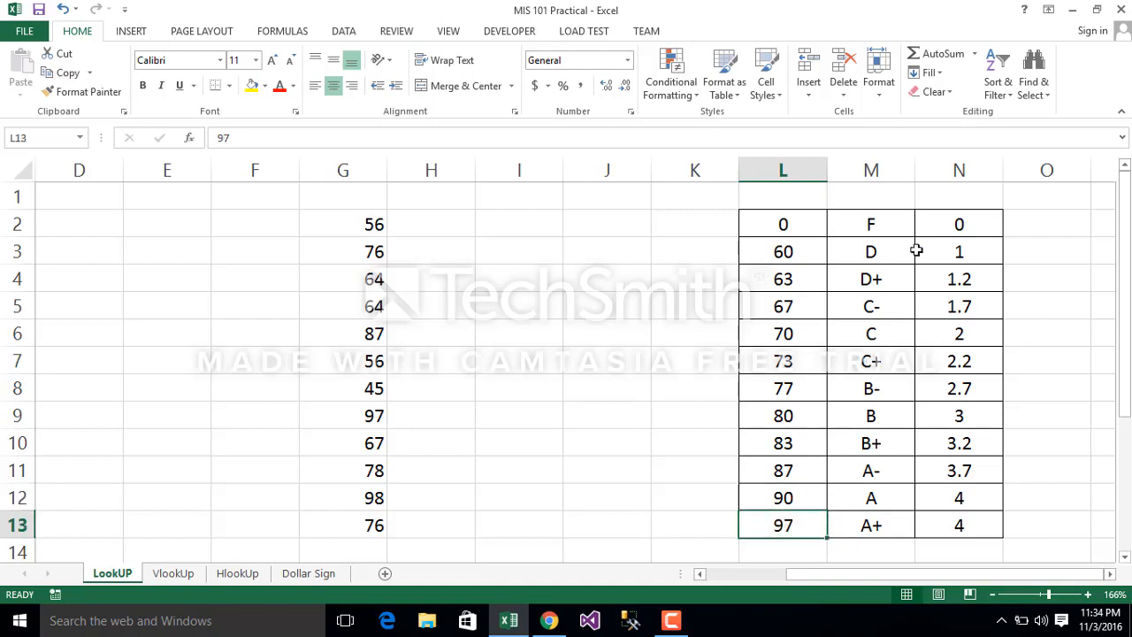
click(888, 232)
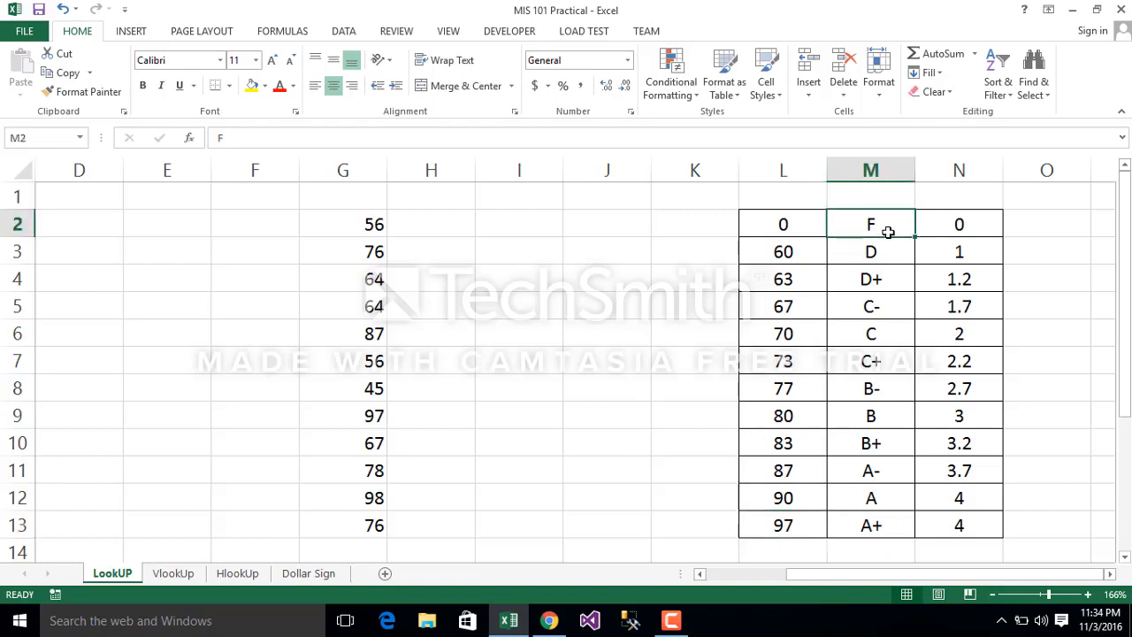
click(937, 213)
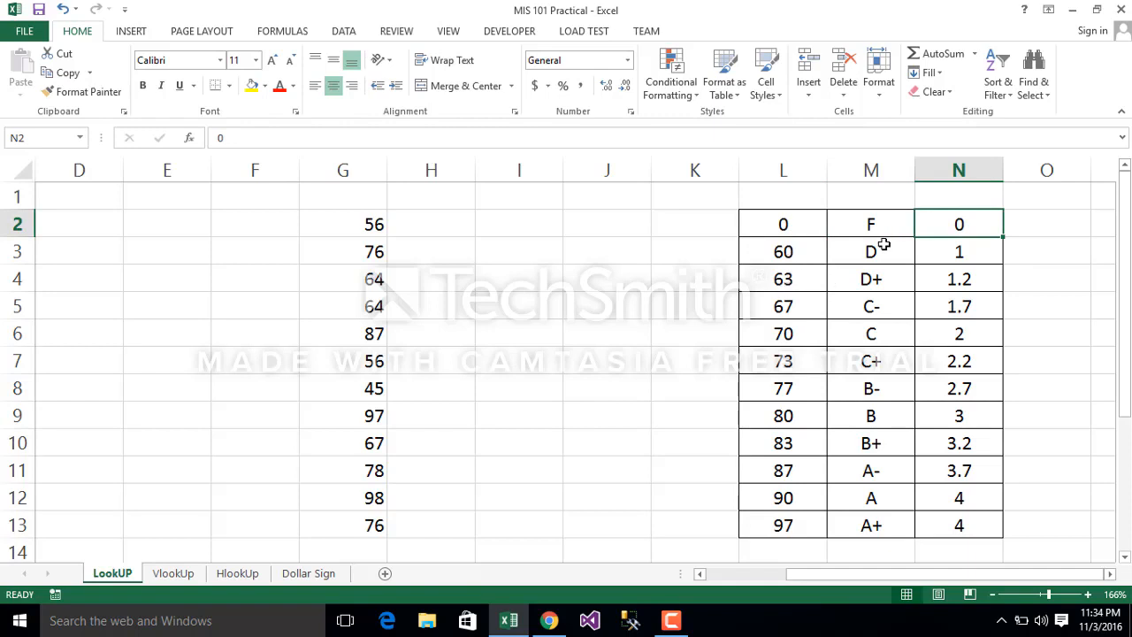
Step: Enter a LOOKUP formula in H2 that looks up G2 in L2:L13 and returns the letter grade from M2:M13
click(628, 296)
click(515, 313)
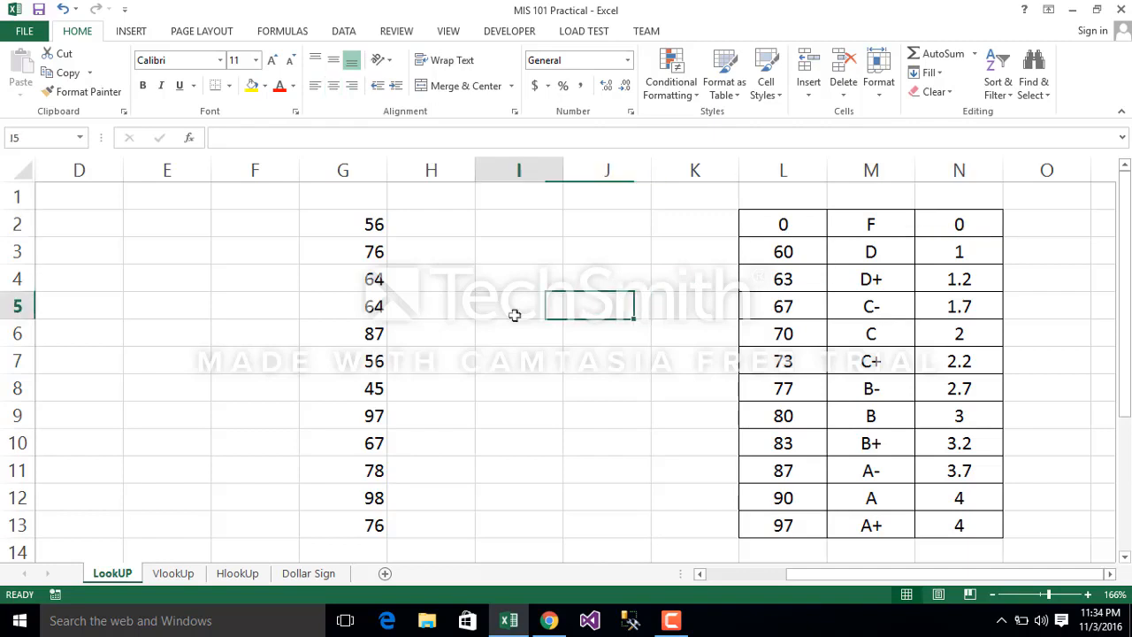
click(431, 227)
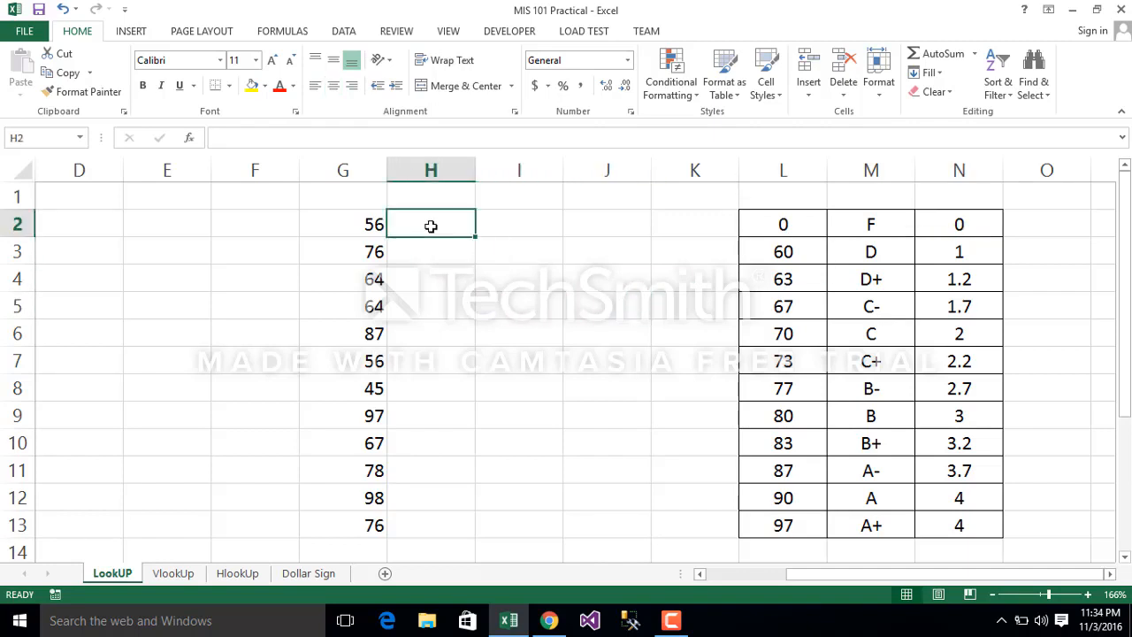
text(=loo)
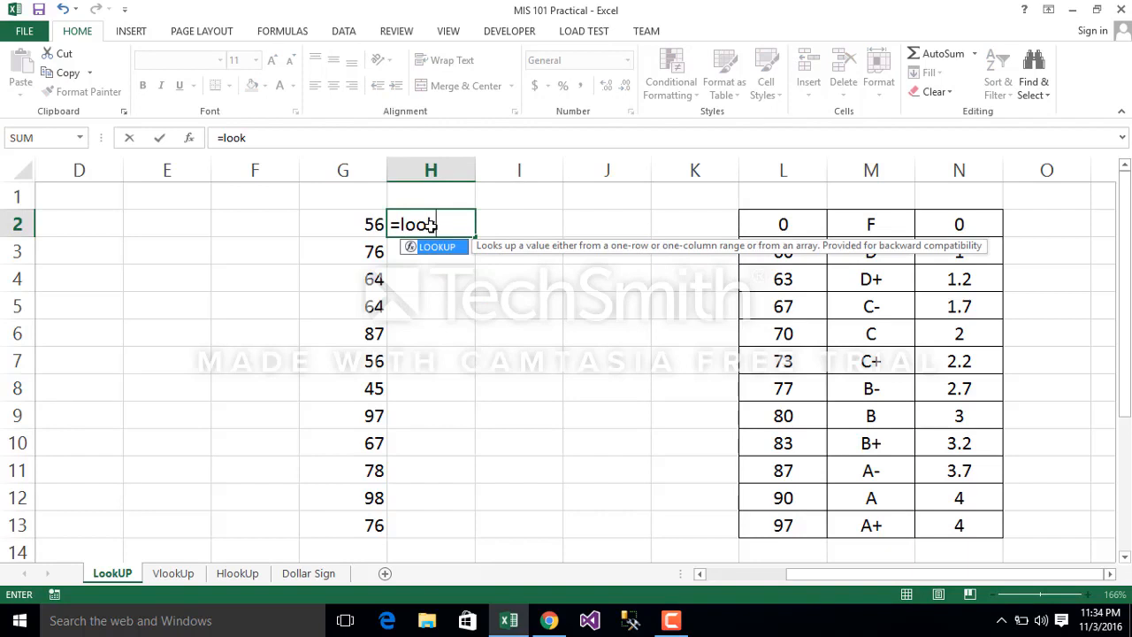
text(k)
key(Tab)
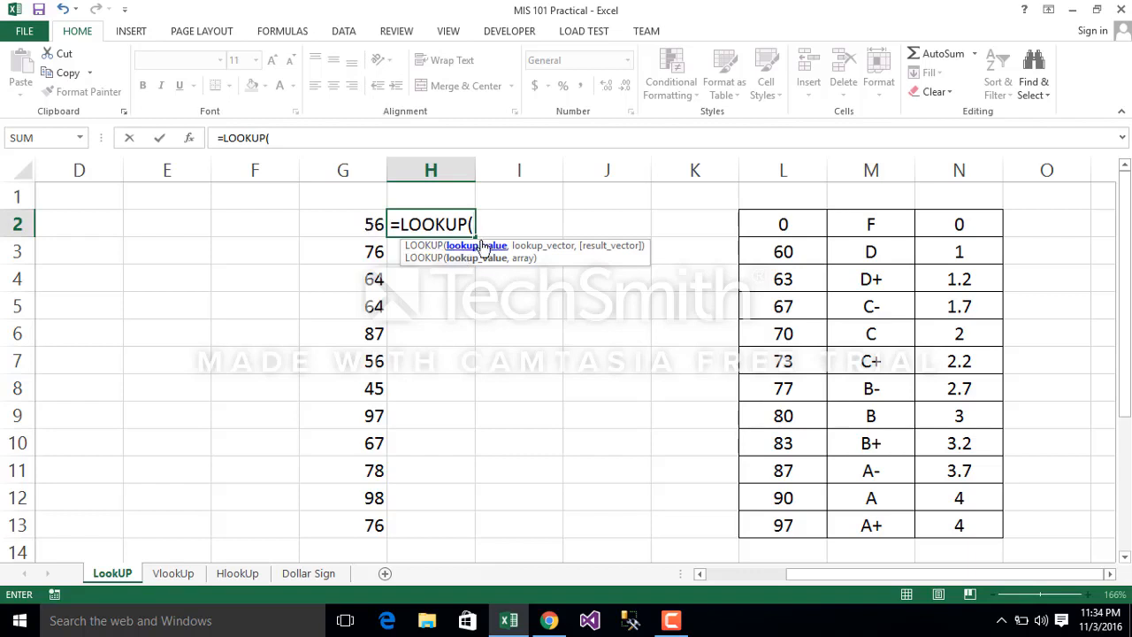
click(372, 223)
text(,)
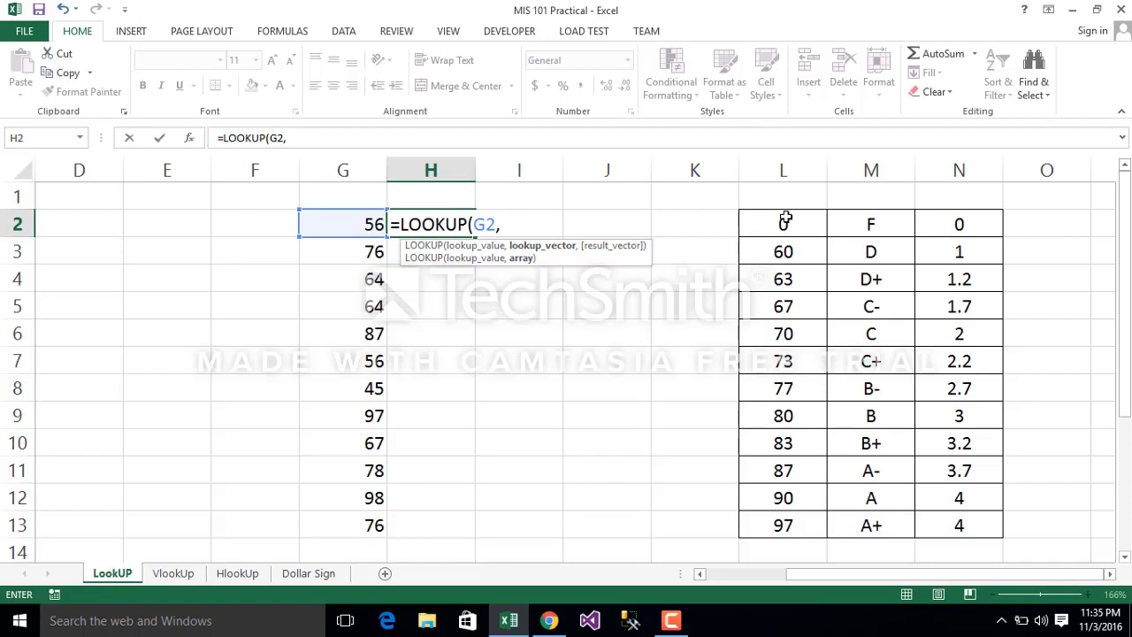
drag(785, 219, 801, 517)
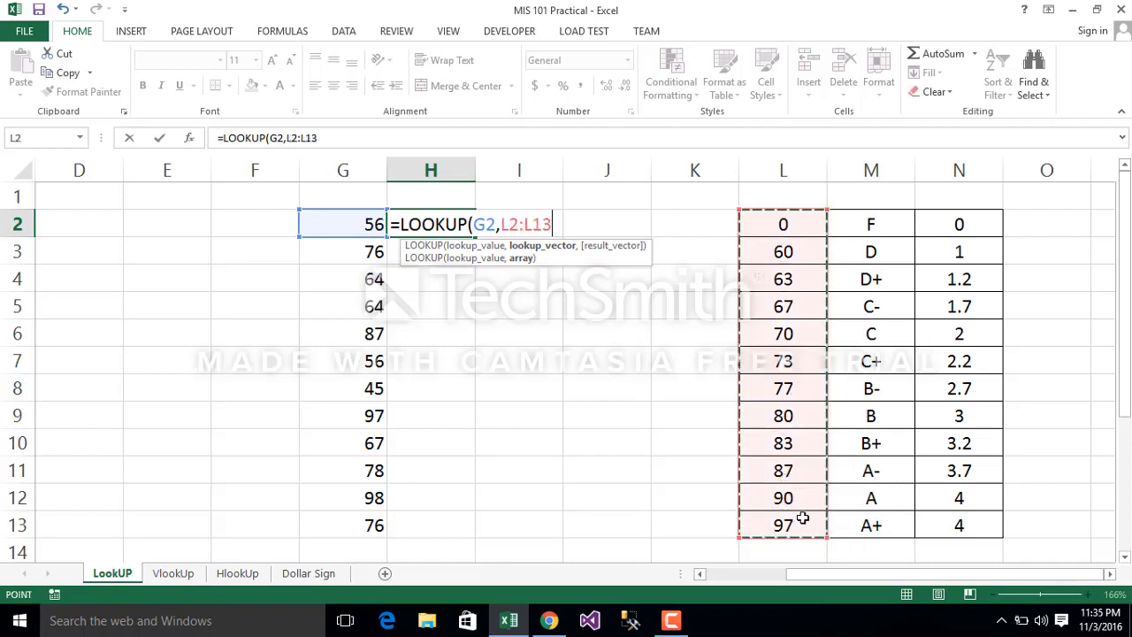
text(,)
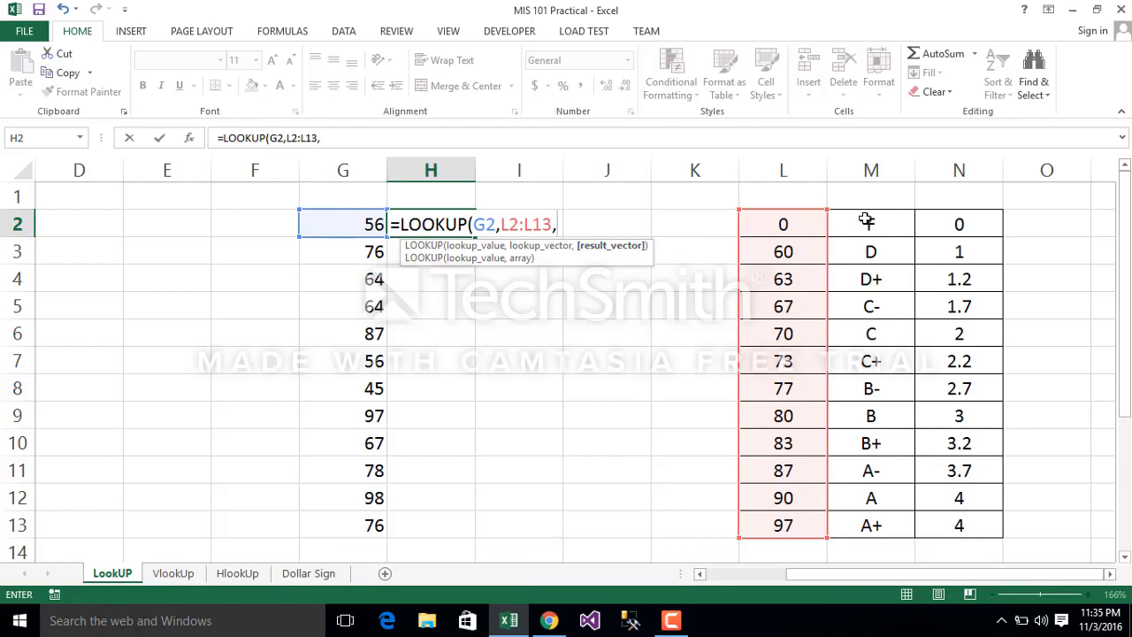
drag(866, 220, 884, 523)
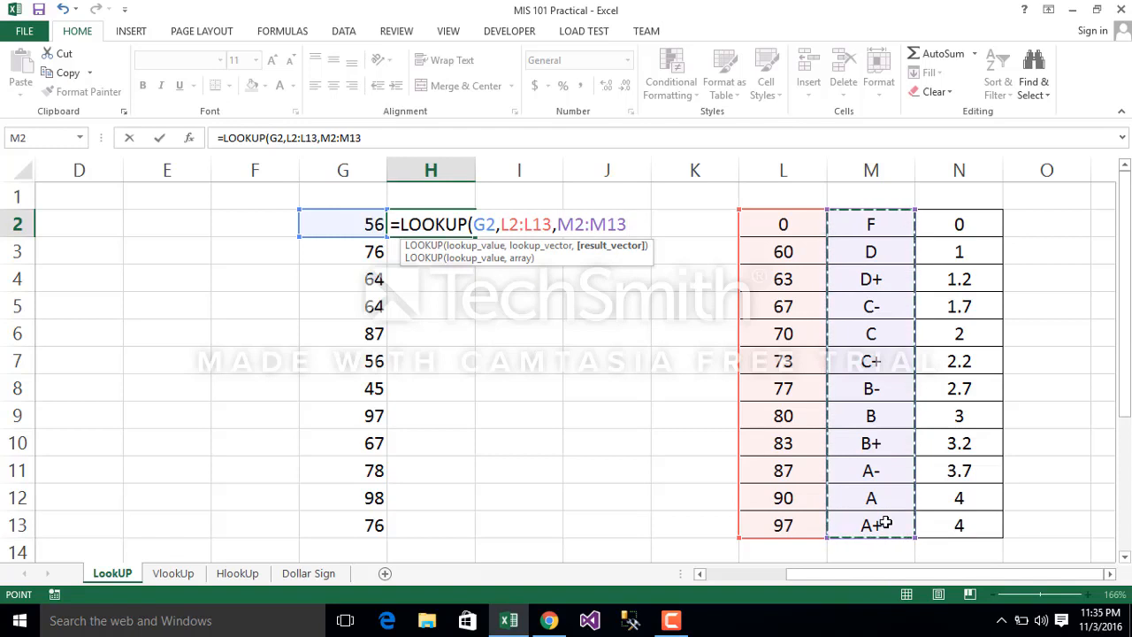
key(Return)
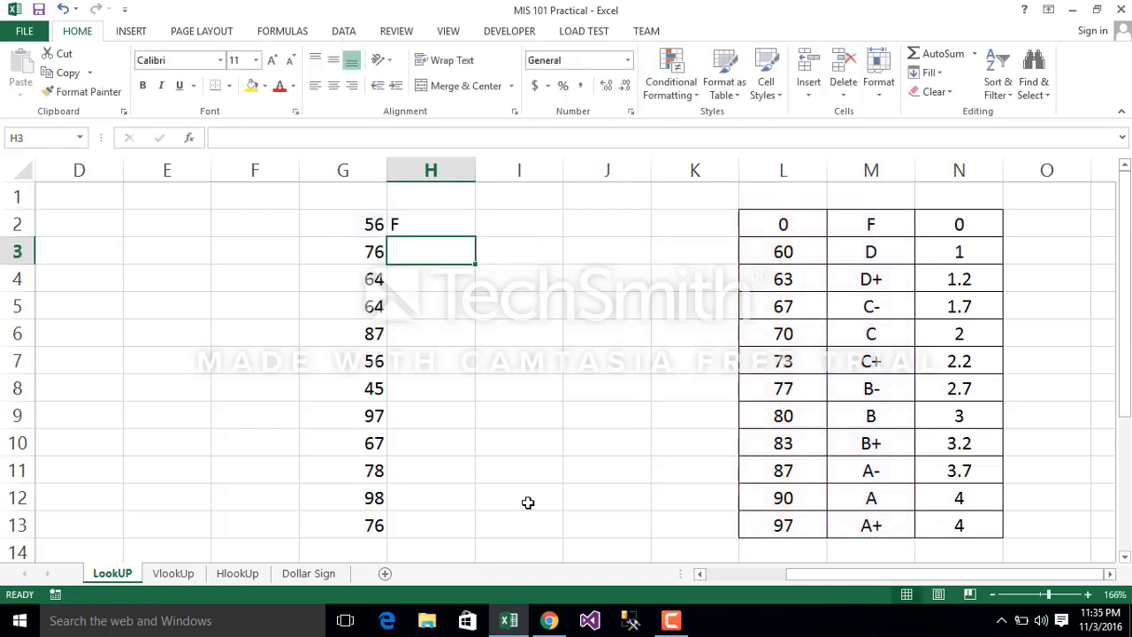
Step: Fill the H2 formula down to H13 and check the copied formulas in H5, H7, H8 and H10
click(442, 227)
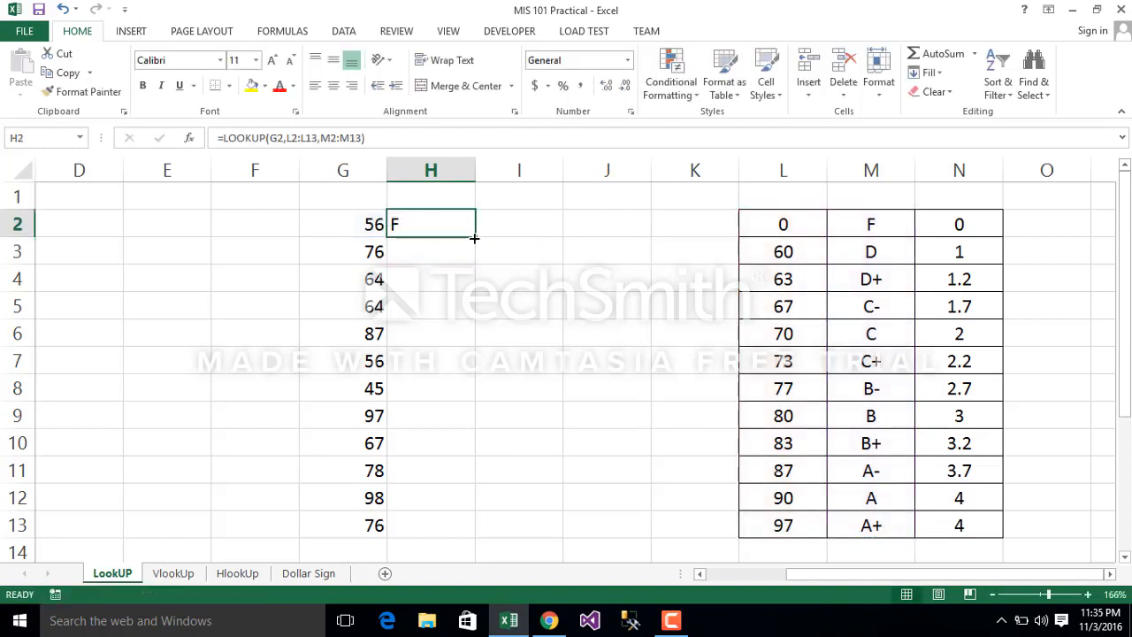
double_click(474, 238)
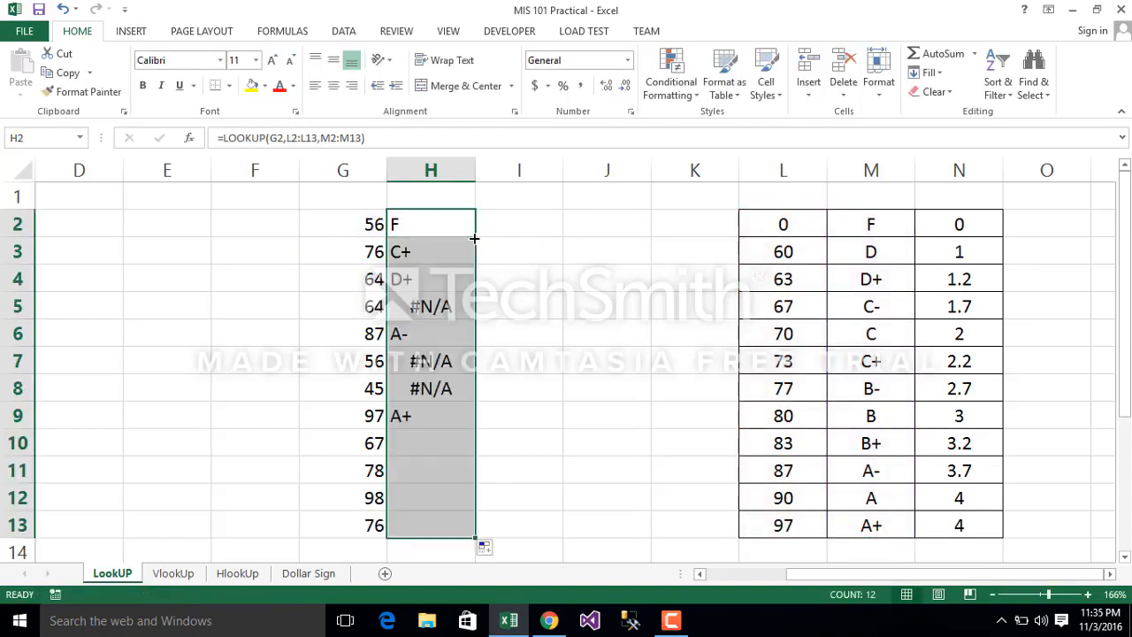
click(450, 308)
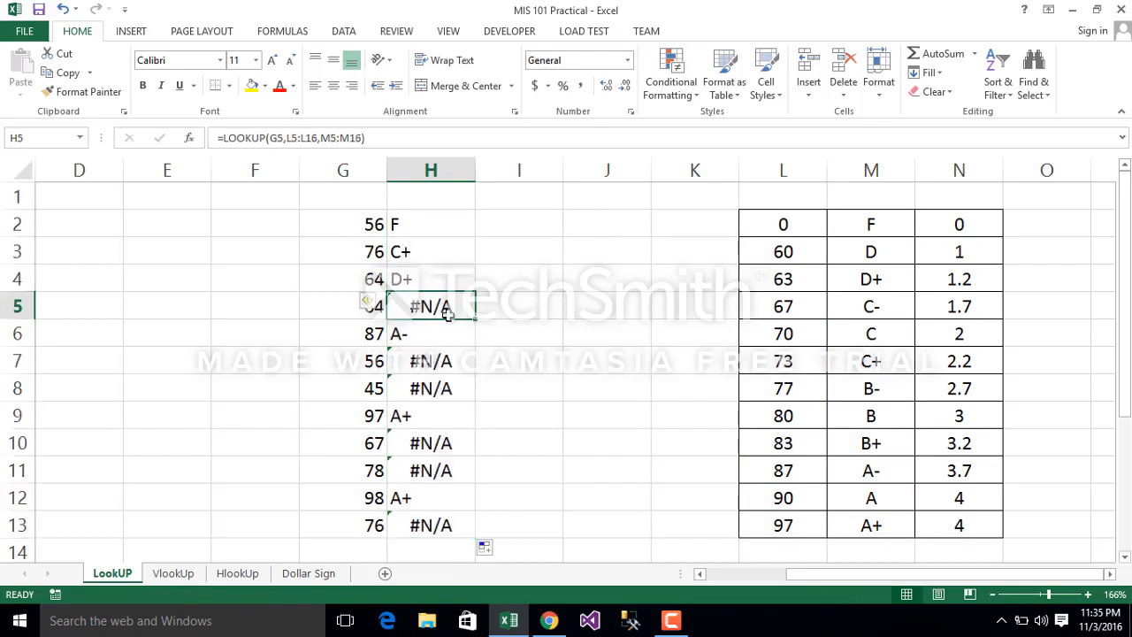
click(436, 361)
click(434, 391)
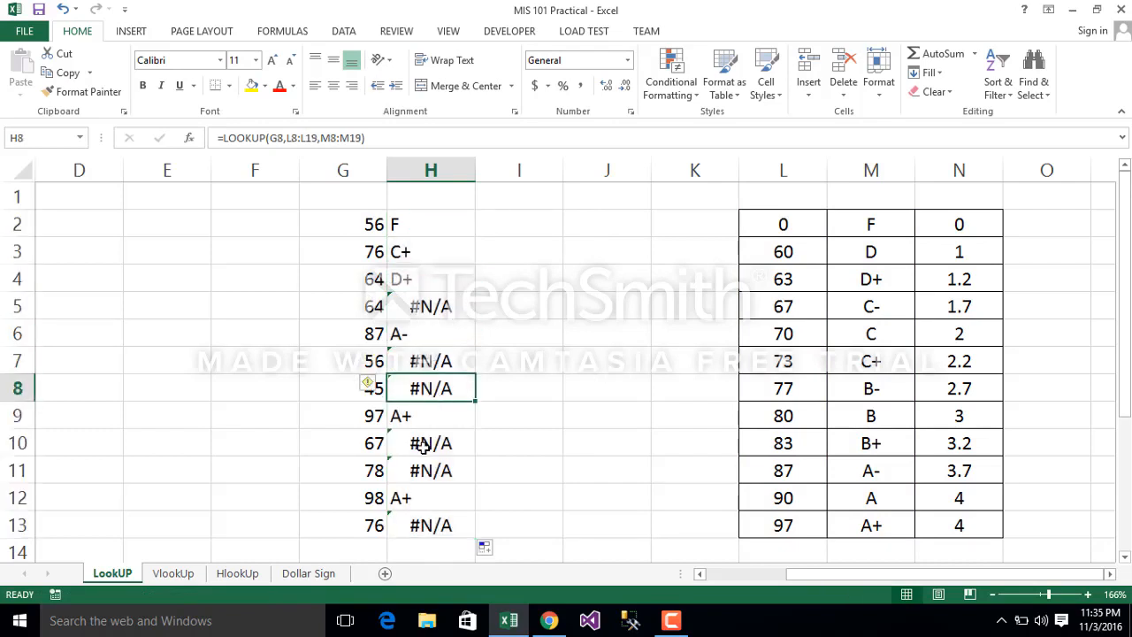
click(423, 443)
Step: Trace the precedents of the LOOKUP formula in H2
click(421, 232)
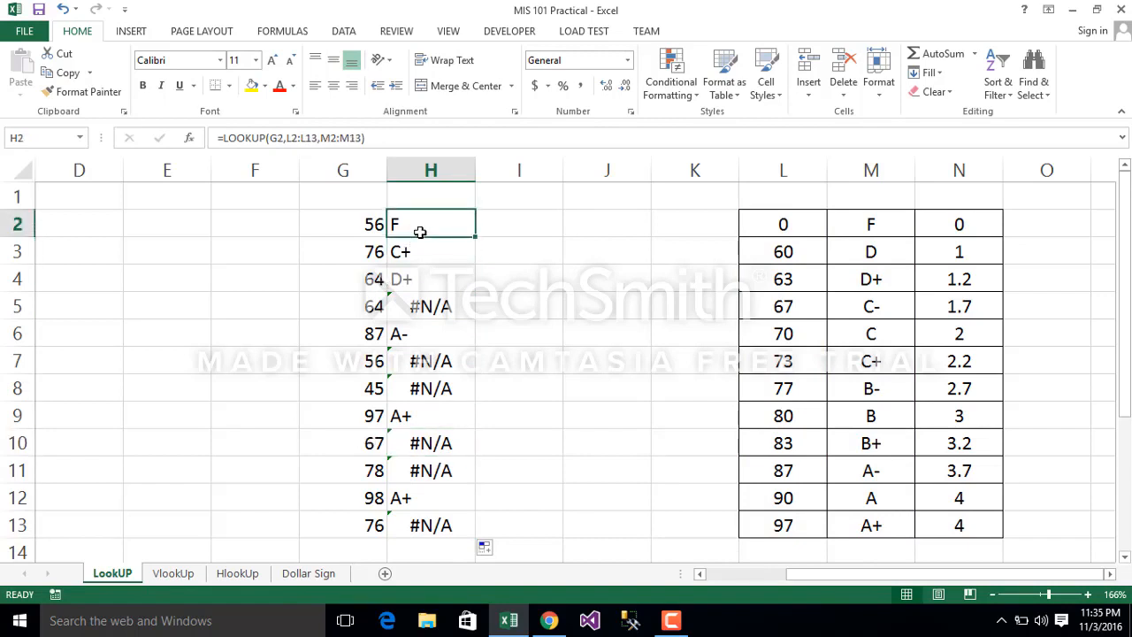
click(277, 31)
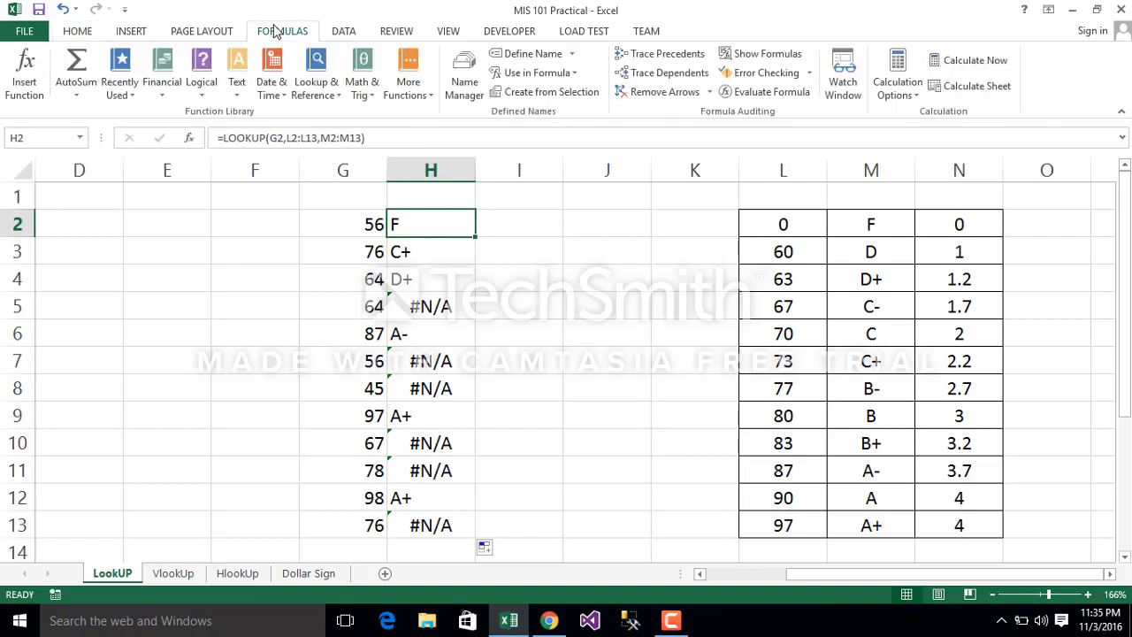
click(662, 55)
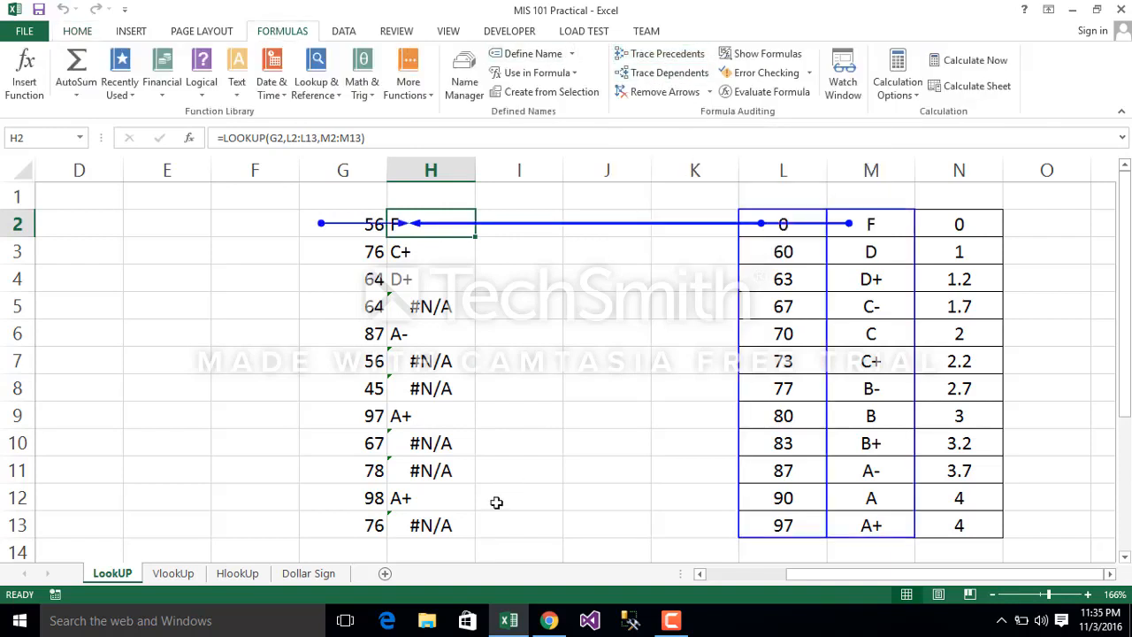
Step: Try to trace the dependents of H13 and remove the tracer arrows from the sheet
click(442, 520)
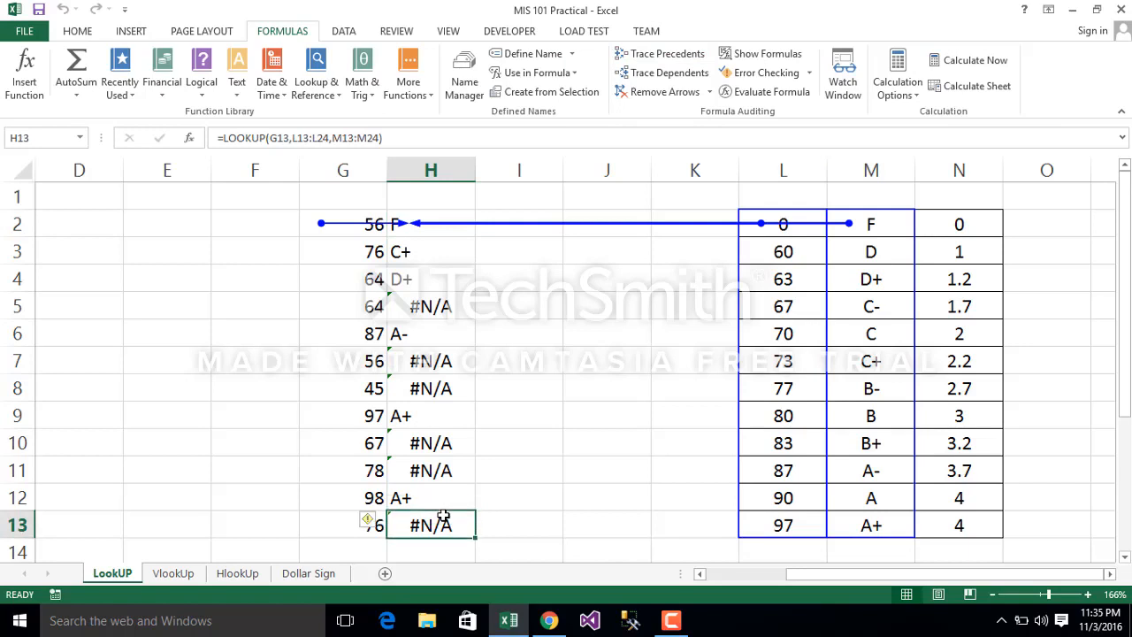
click(668, 72)
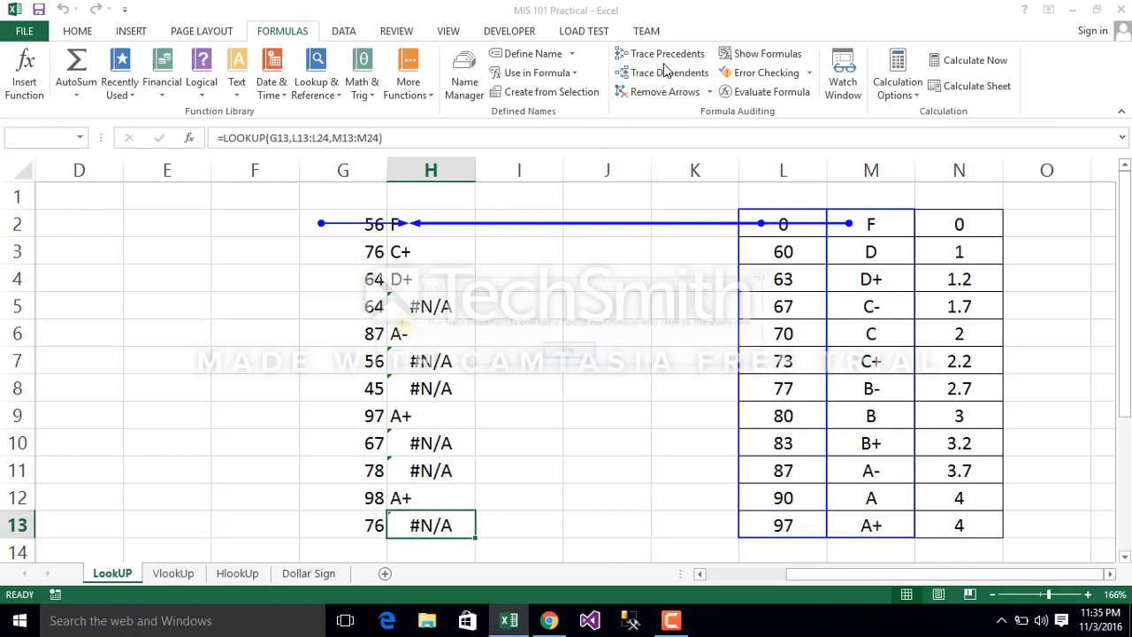
click(580, 352)
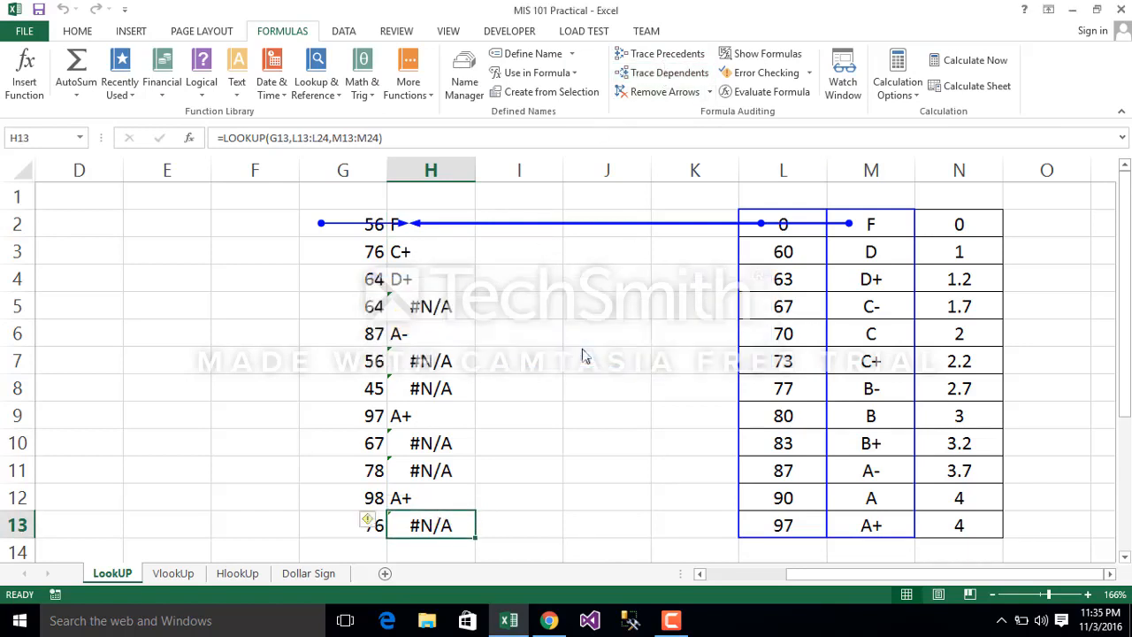
click(624, 92)
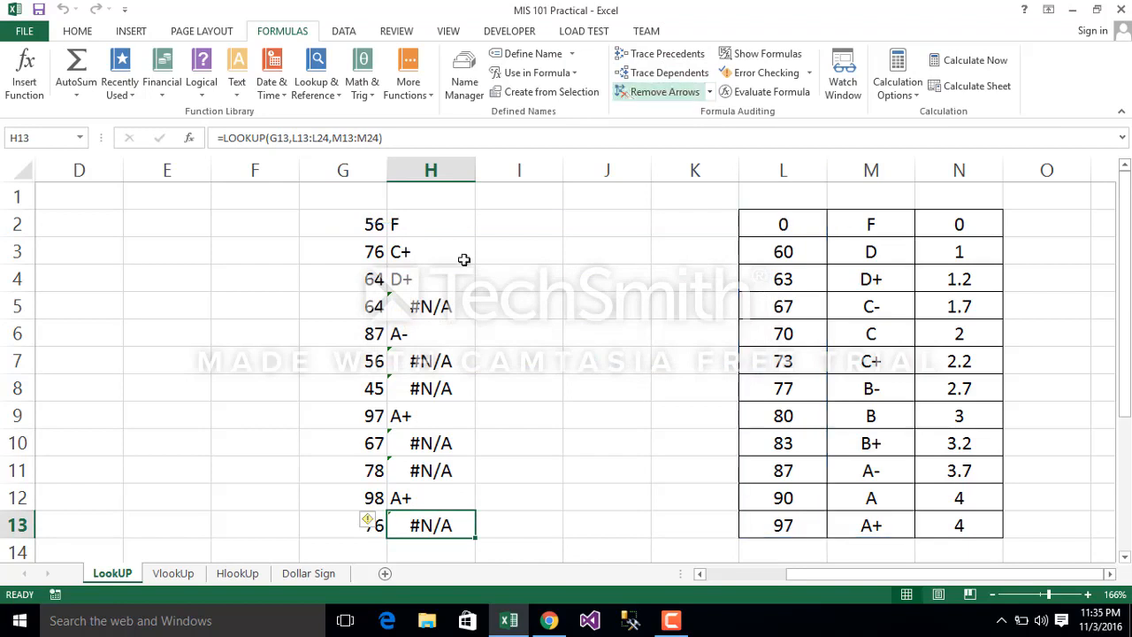
Step: Trace the precedents of H6, examine how far its ranges extend below the grading table, and clear the arrows
click(406, 334)
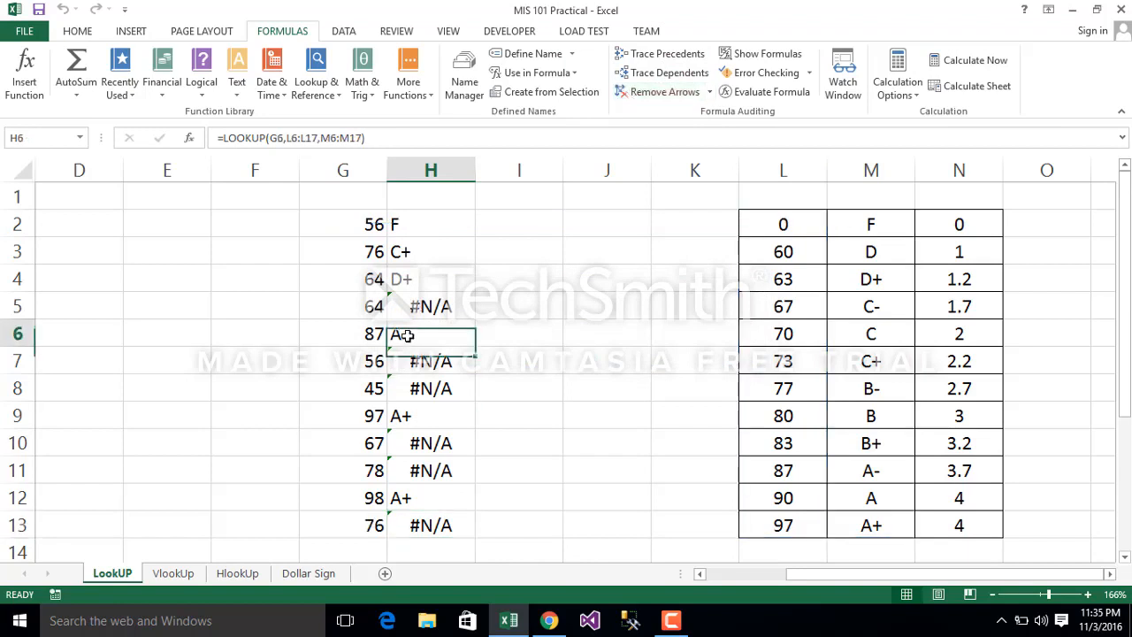
click(667, 54)
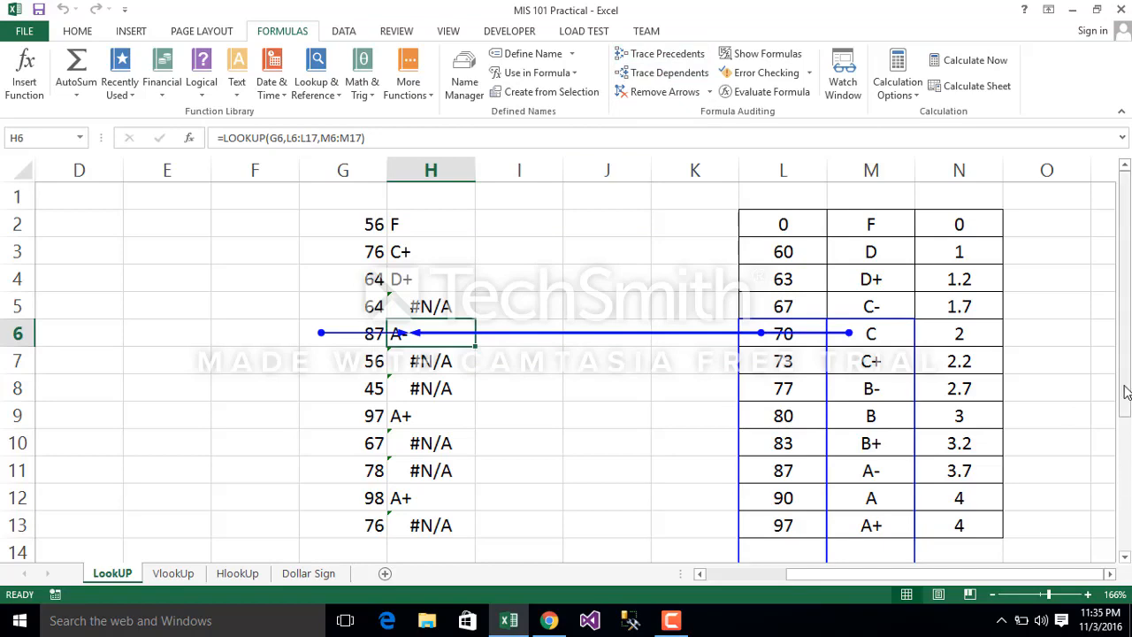
drag(1125, 393, 1126, 411)
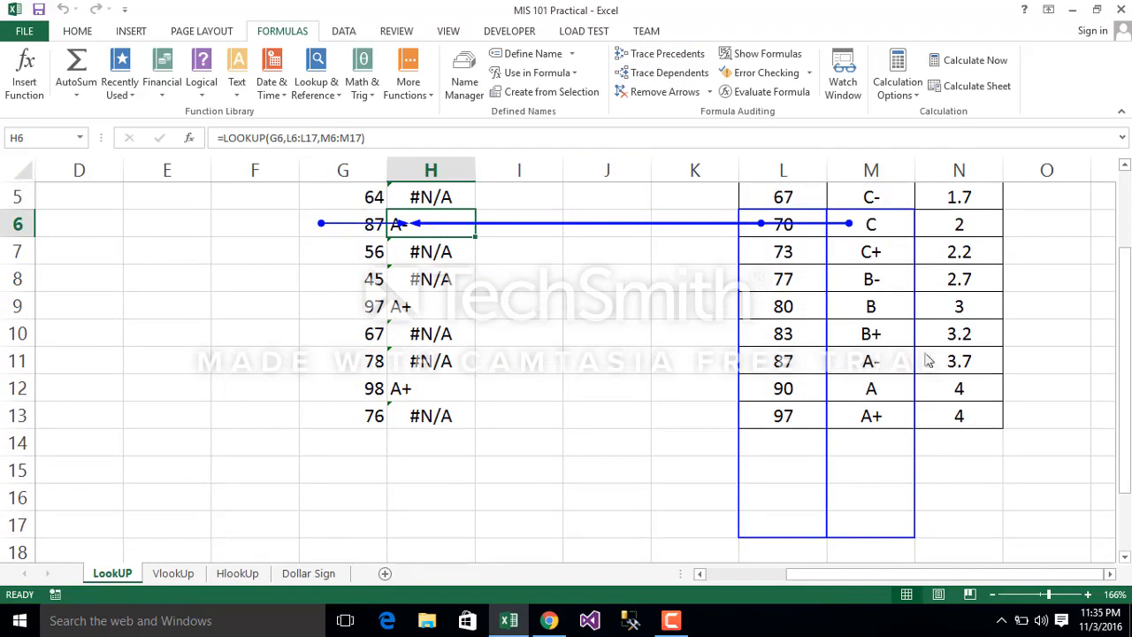
mouse_move(779, 441)
mouse_down()
mouse_move(849, 457)
mouse_move(910, 536)
mouse_up()
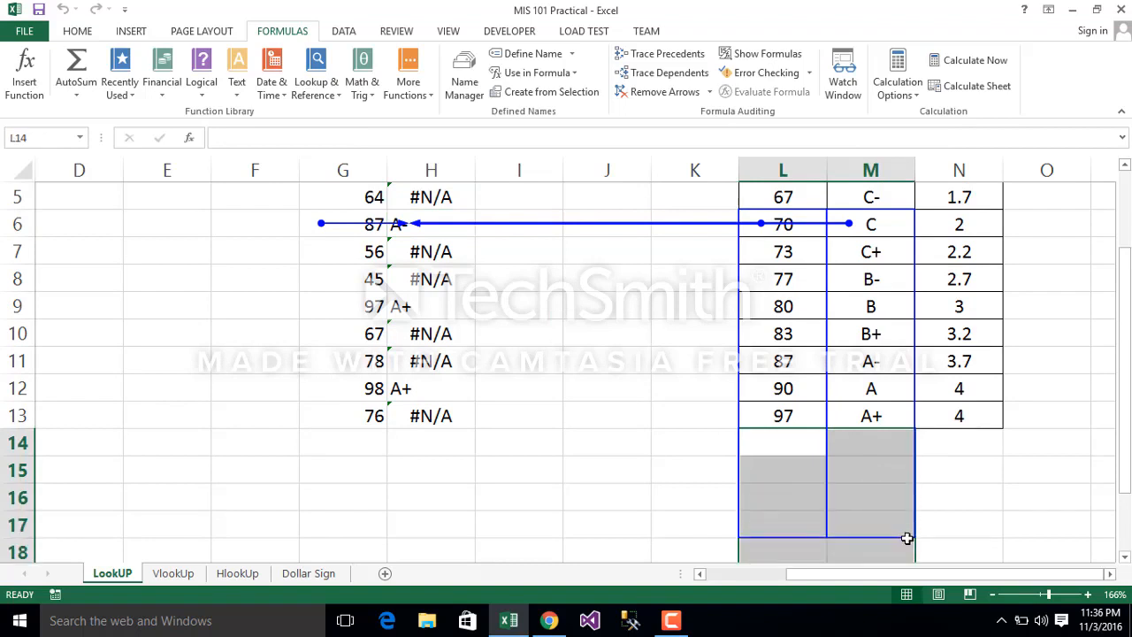
click(1042, 476)
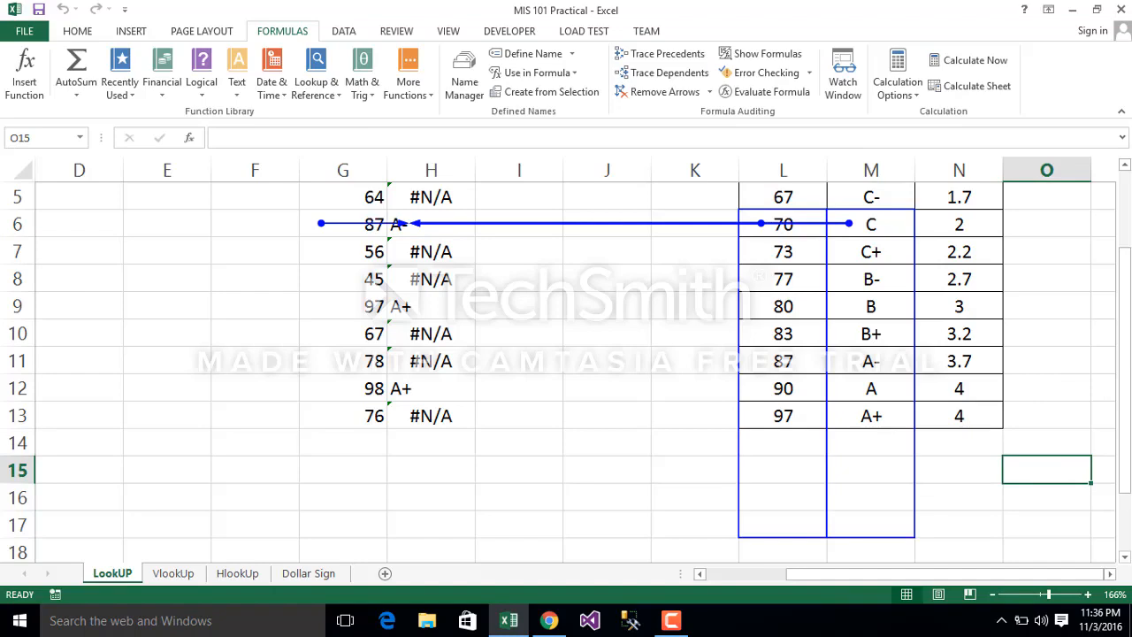
drag(1129, 180, 1127, 169)
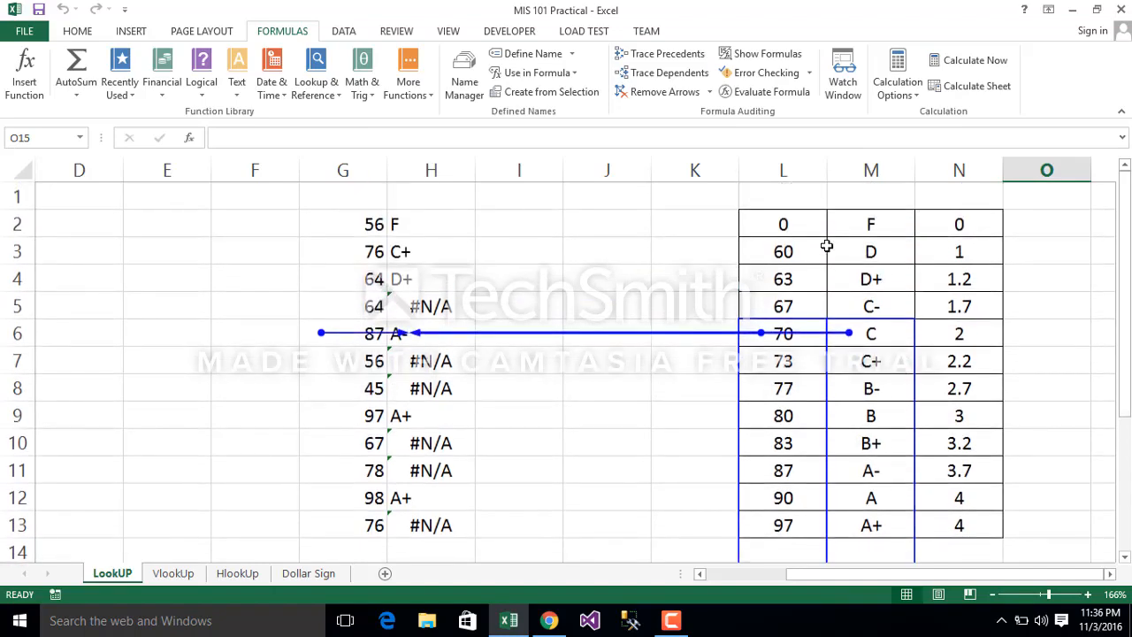
click(647, 93)
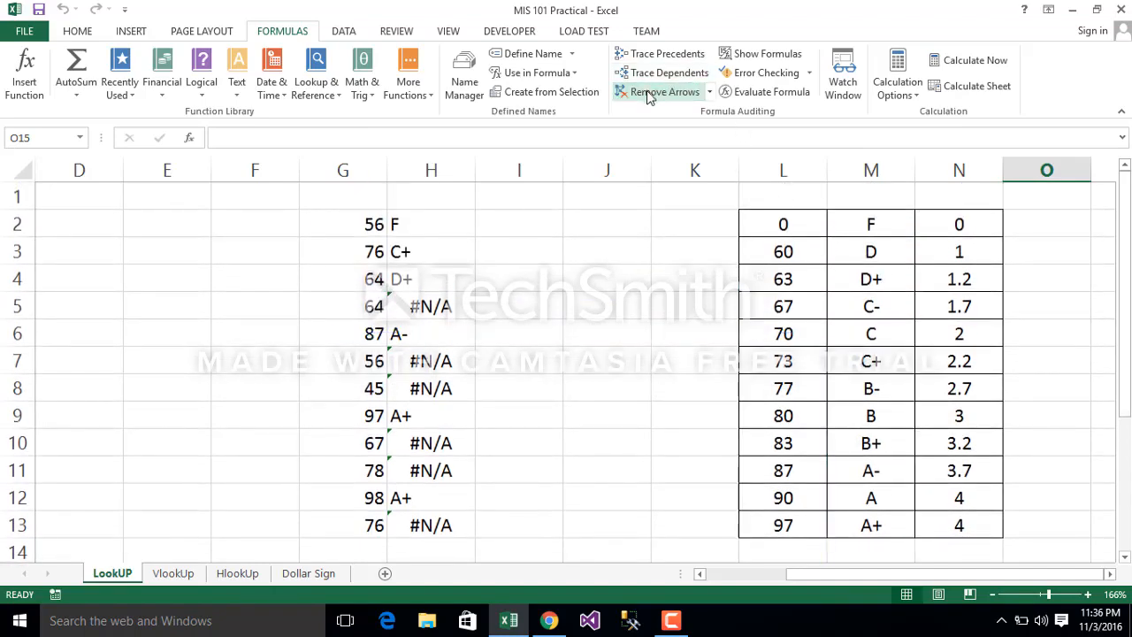
Step: Make the lookup range in the H2 formula absolute as $L$2:$L$13
click(409, 223)
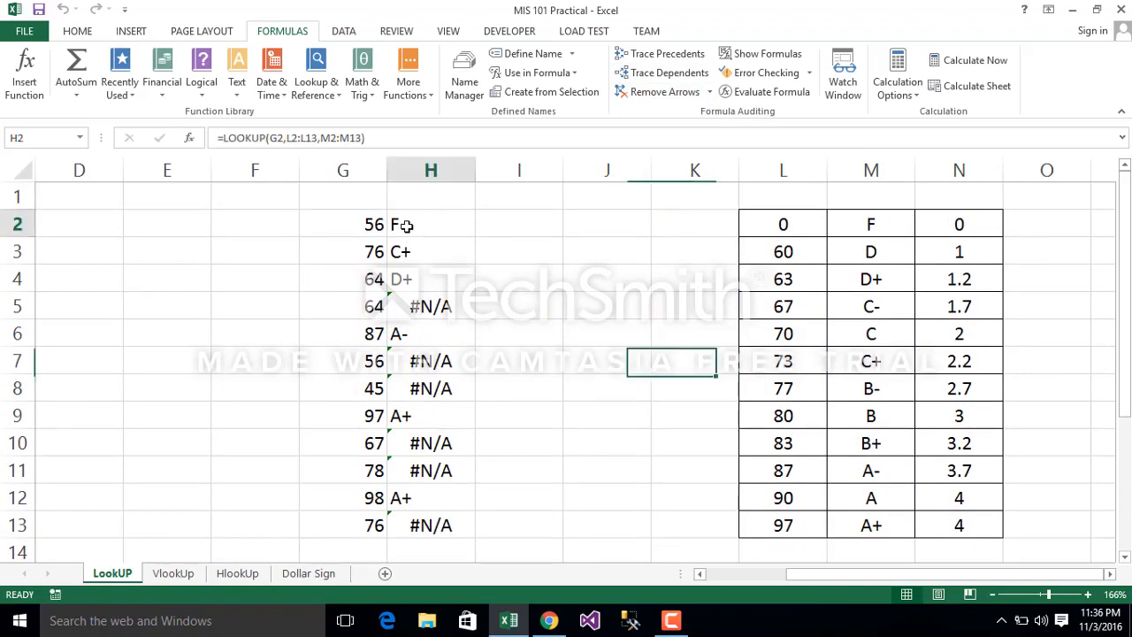
click(295, 138)
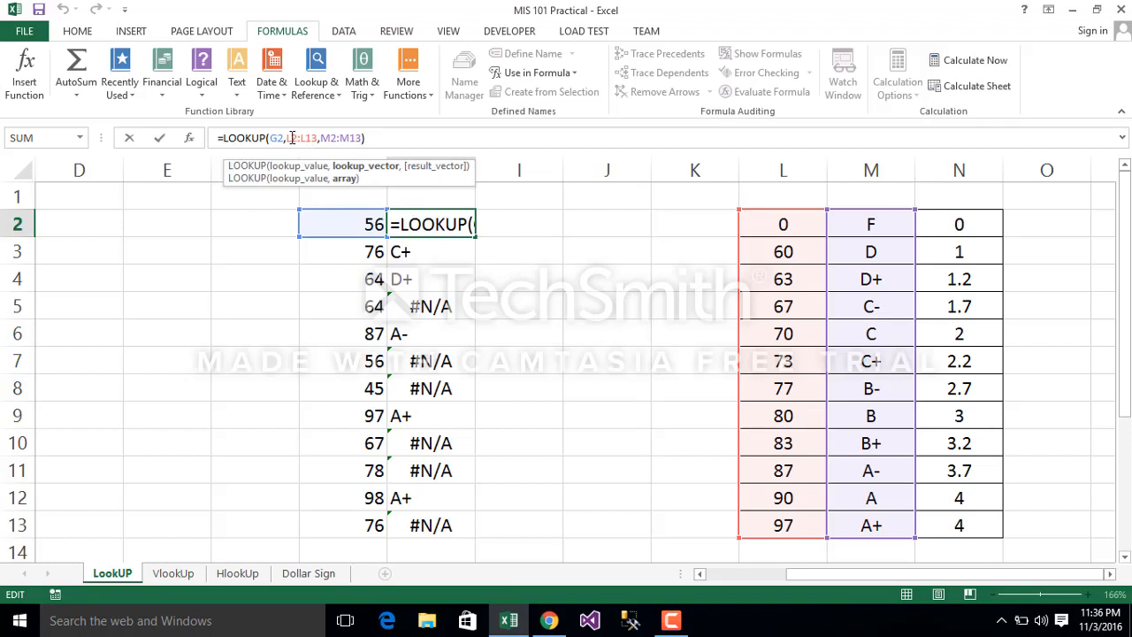
click(293, 138)
text($)
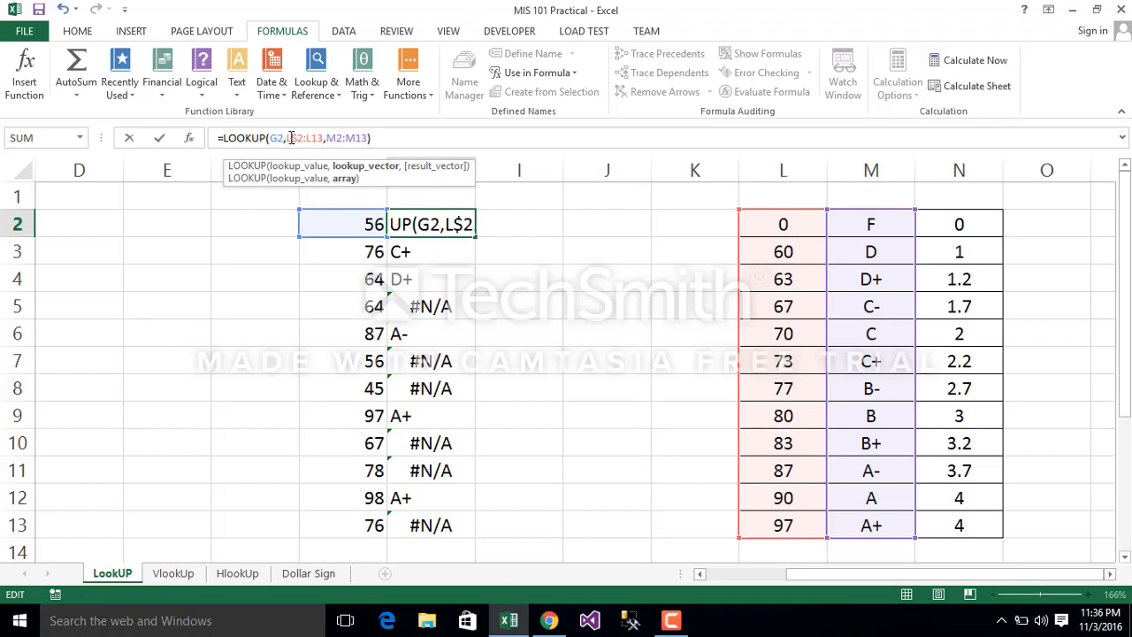
click(284, 138)
click(287, 138)
text($)
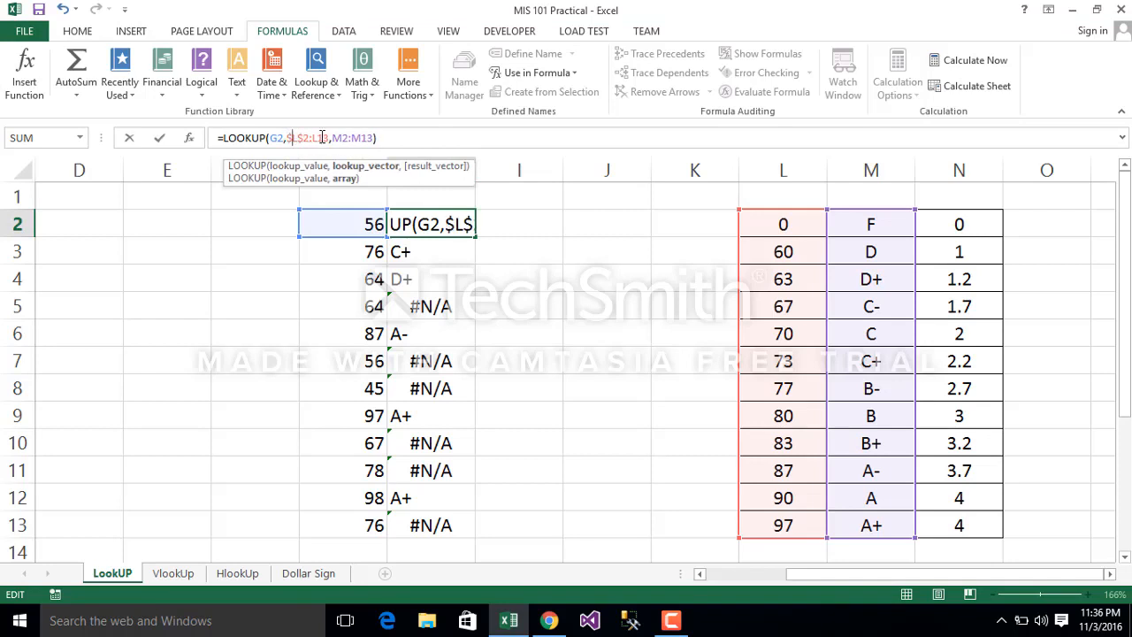
click(316, 138)
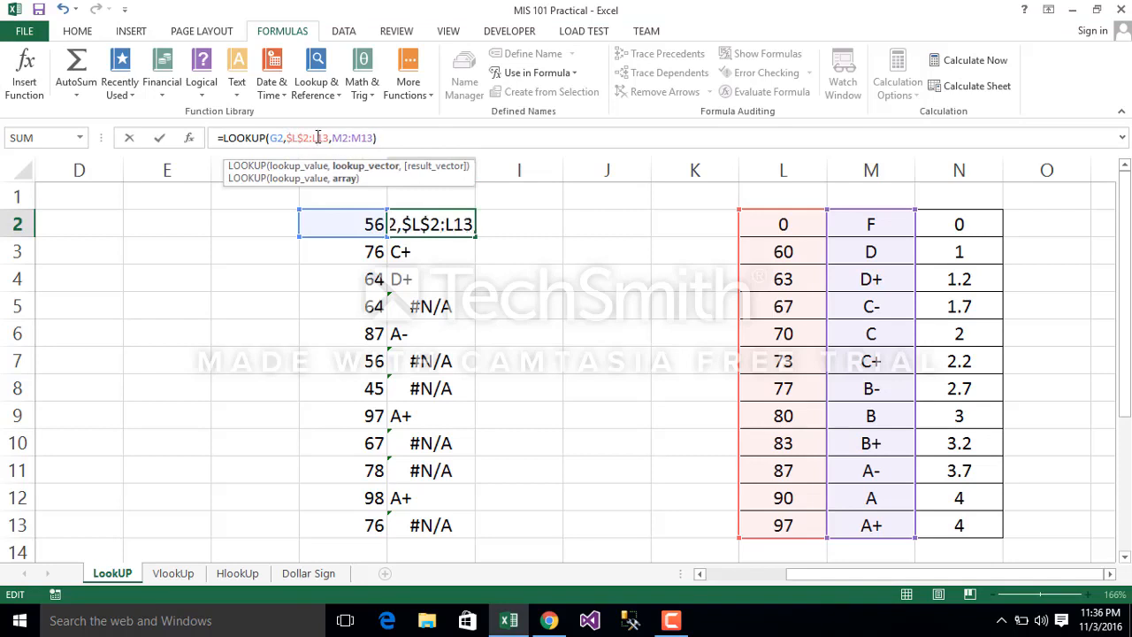
text($)
click(314, 138)
text($L$)
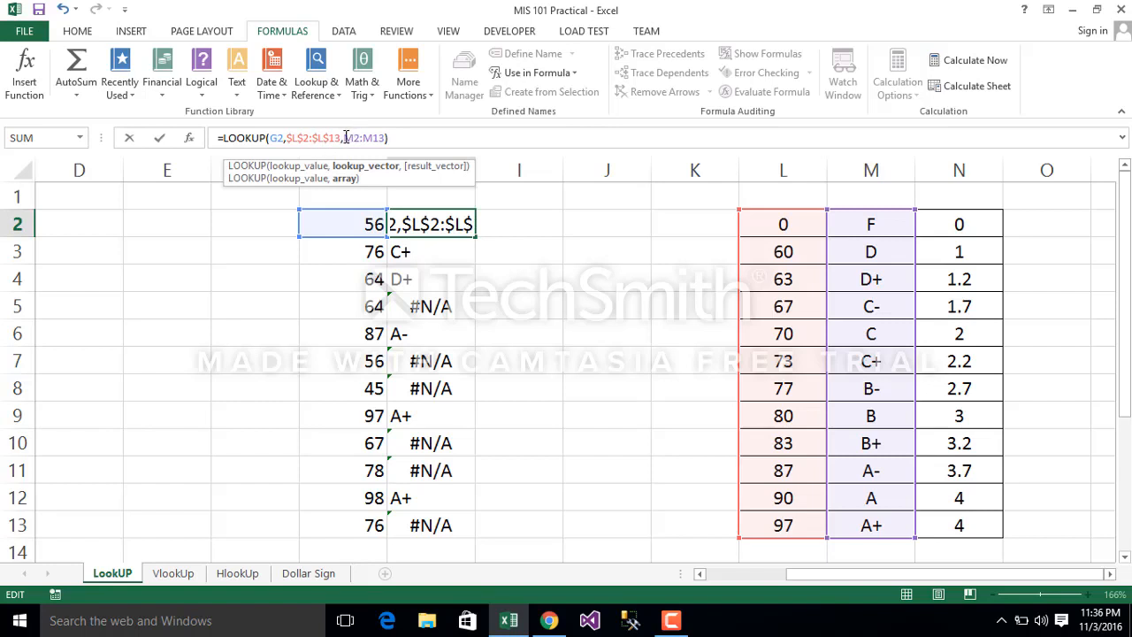
Step: Make the result range in the H2 formula absolute as $M$2:$M$13 and fill the formula down to H13
click(345, 138)
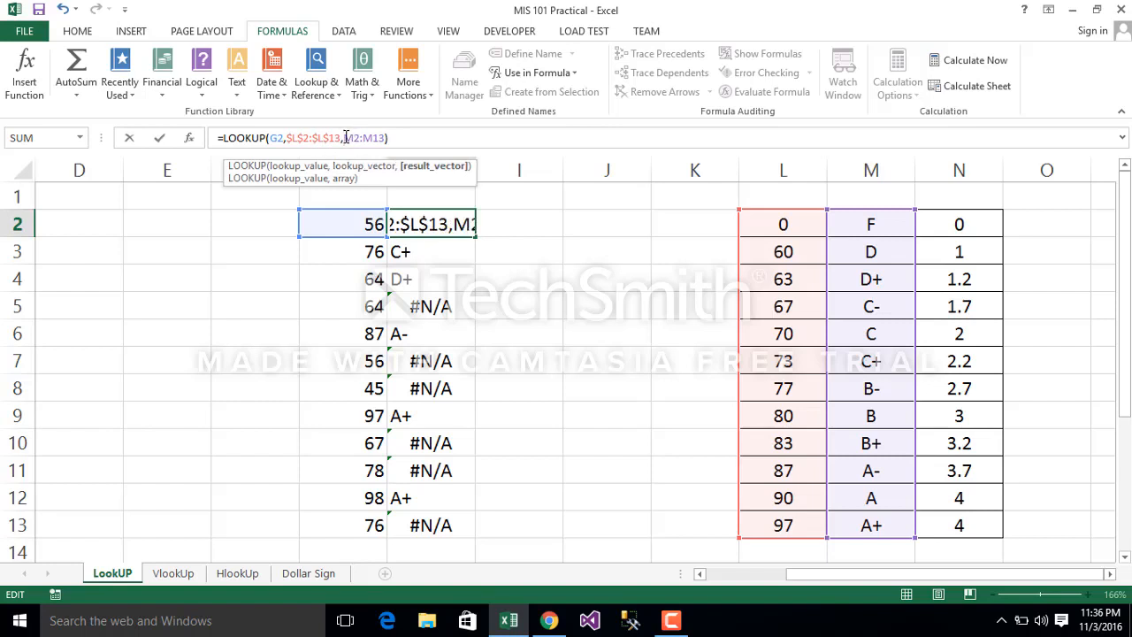
text($)
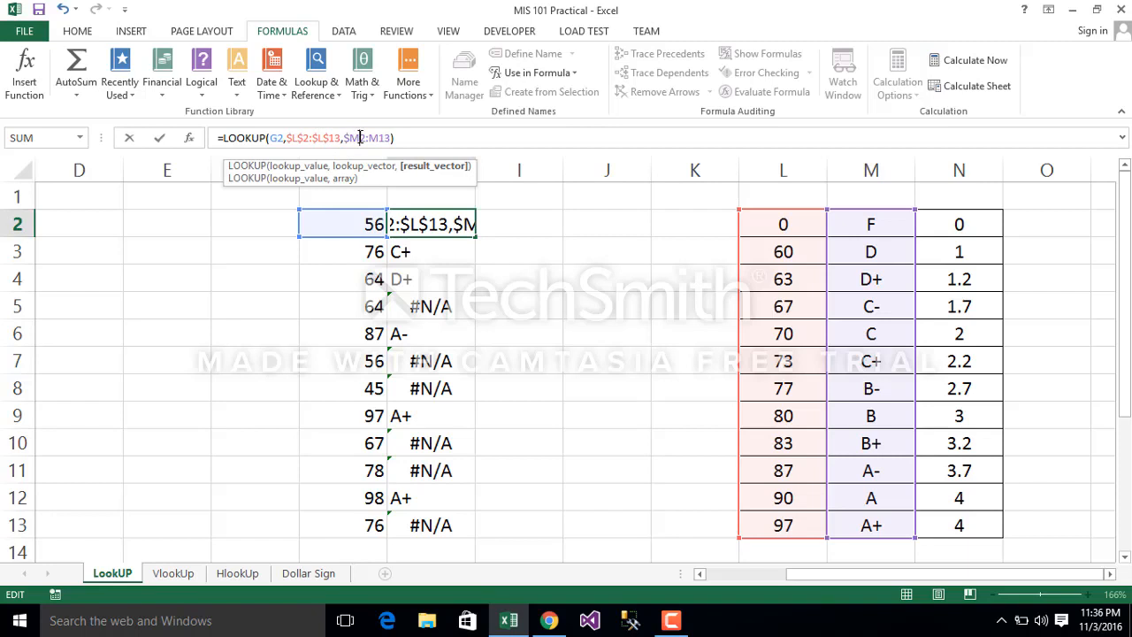
click(360, 137)
text($)
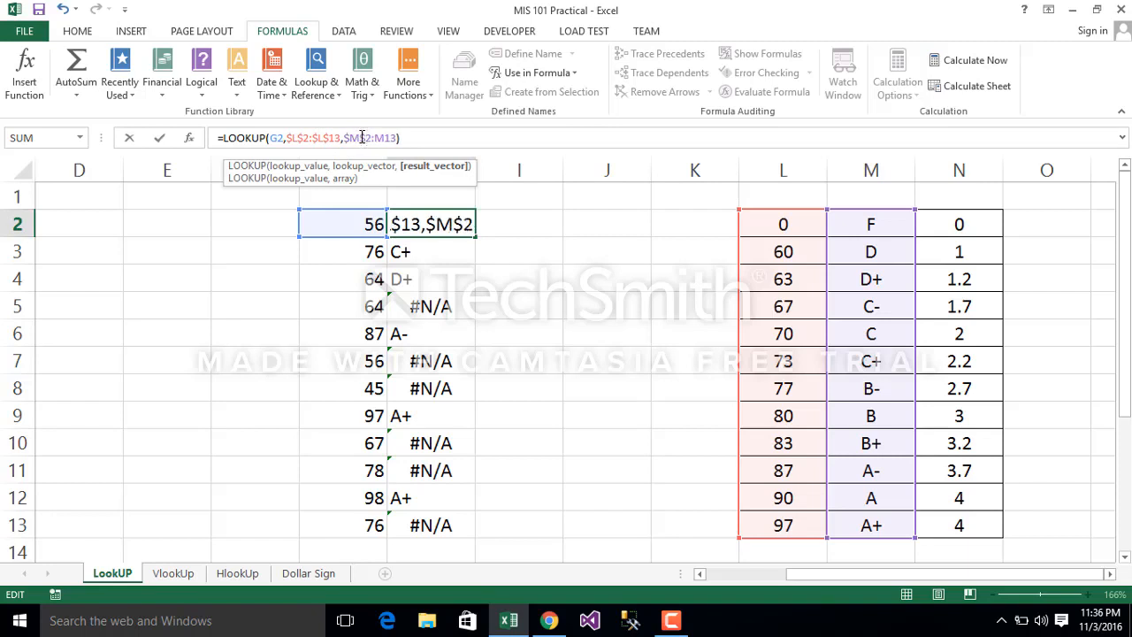
click(385, 137)
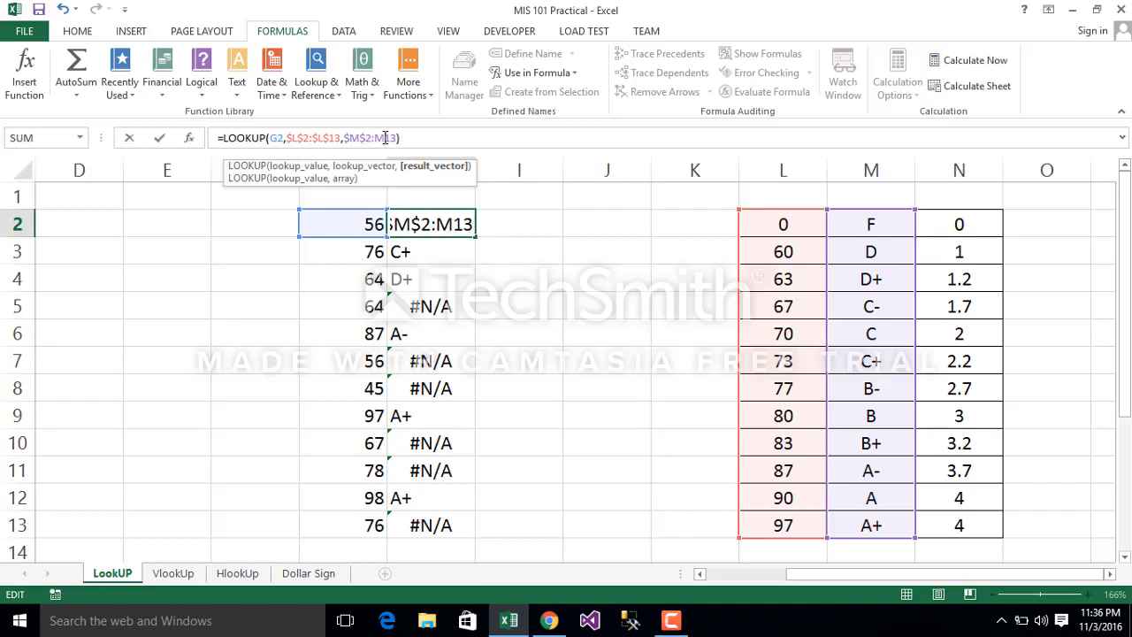
text($M$)
click(375, 137)
text($M$)
key(Return)
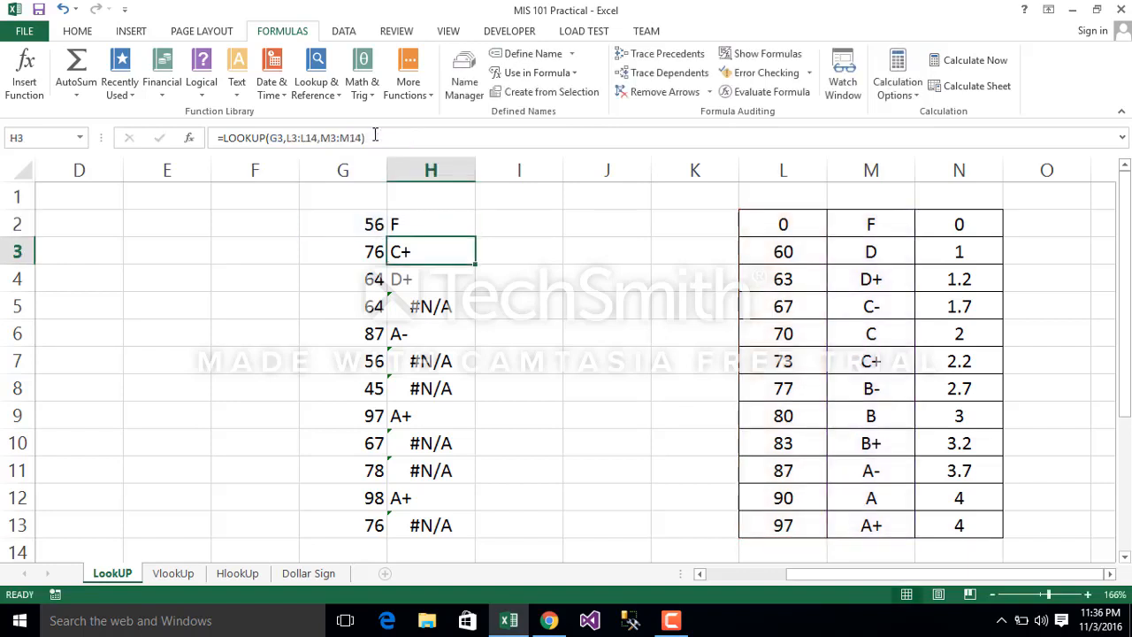
click(440, 223)
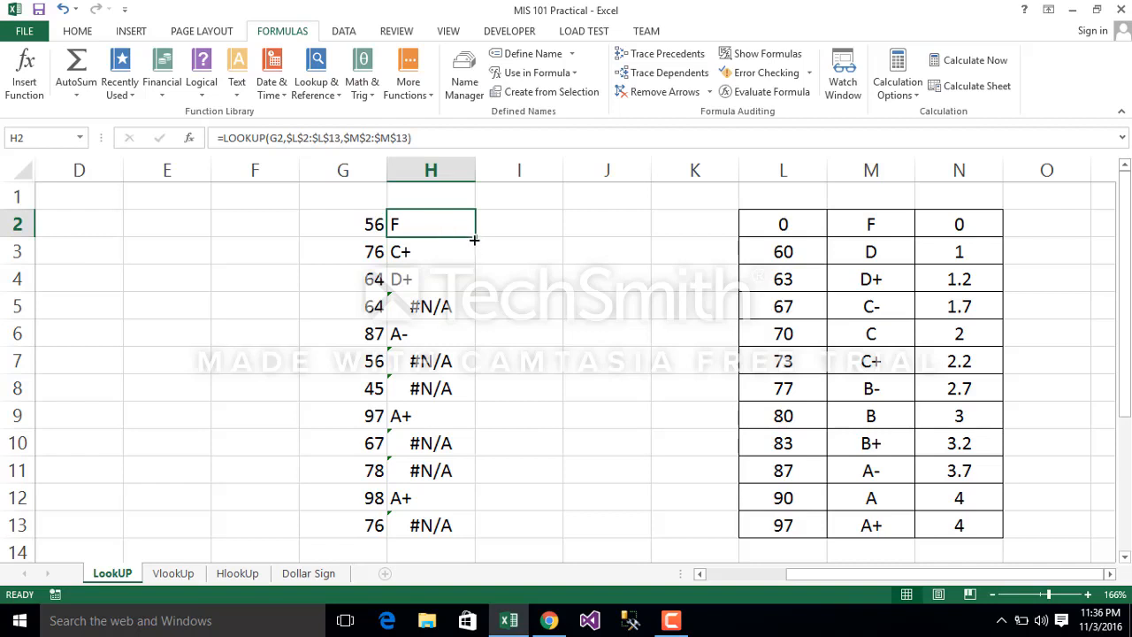
drag(474, 239, 443, 527)
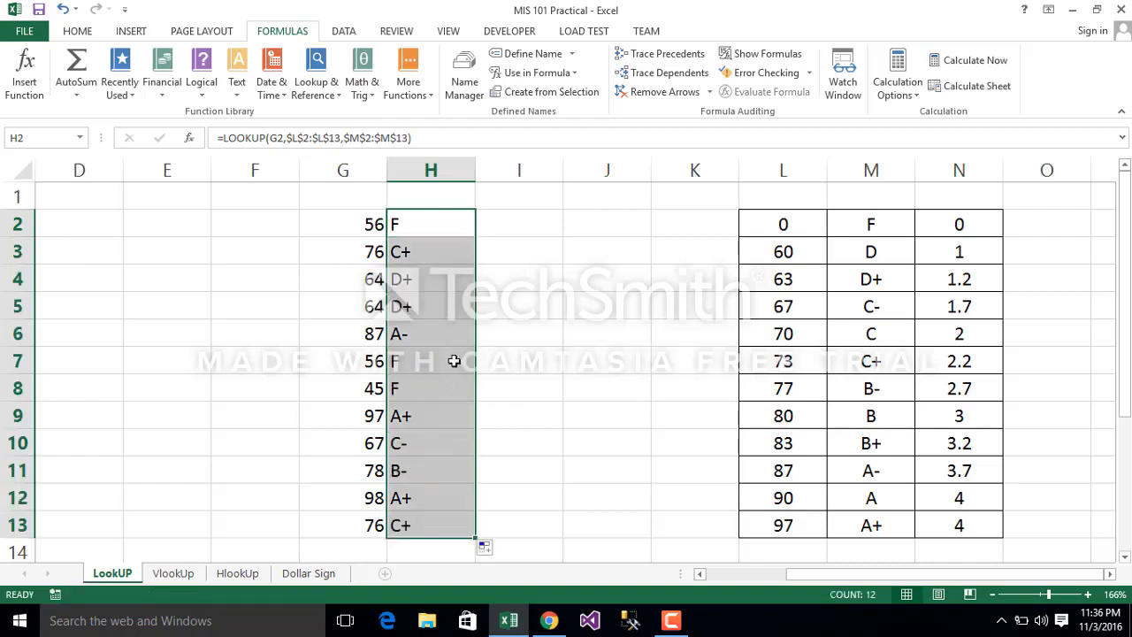
Step: Trace the precedents of H13 to check its lookup and result ranges, and remove the tracer arrows
click(420, 528)
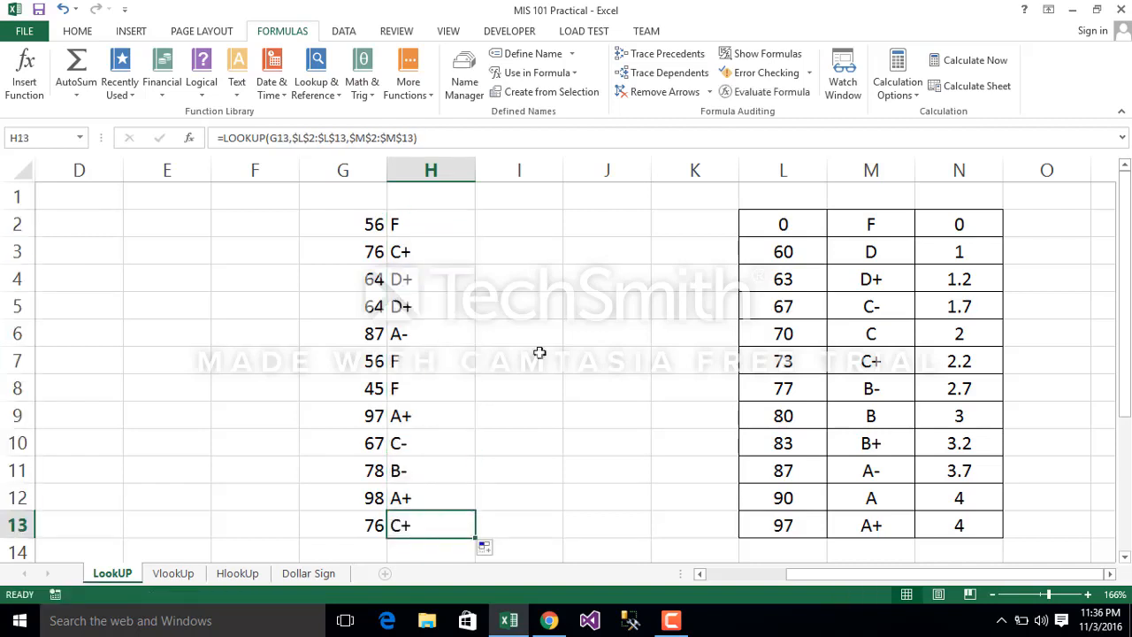
click(668, 54)
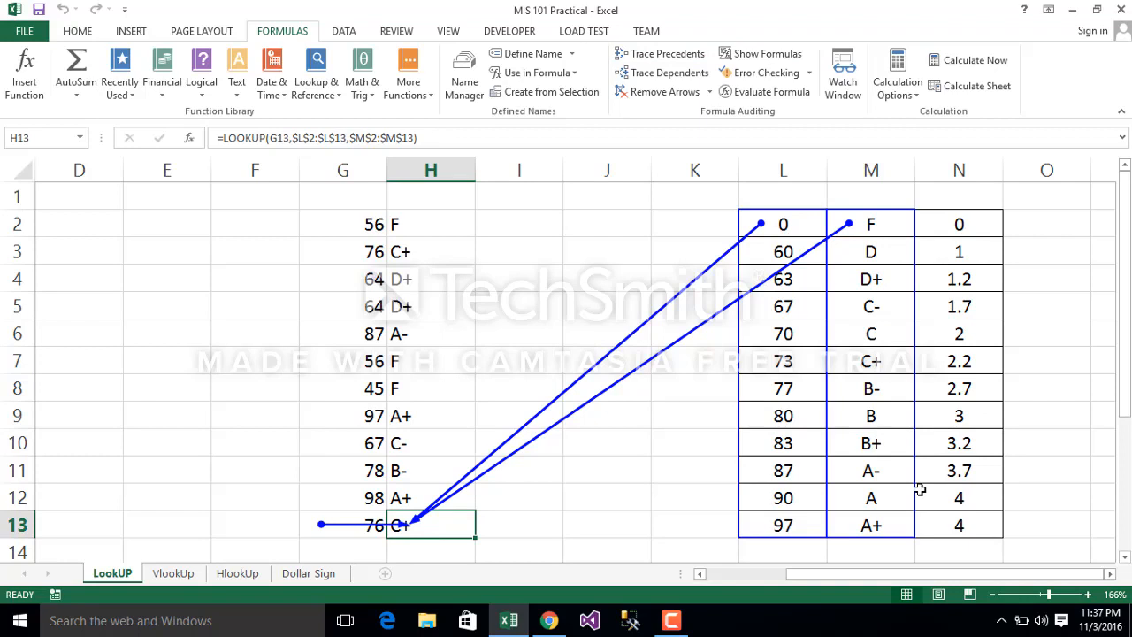
click(665, 94)
click(552, 411)
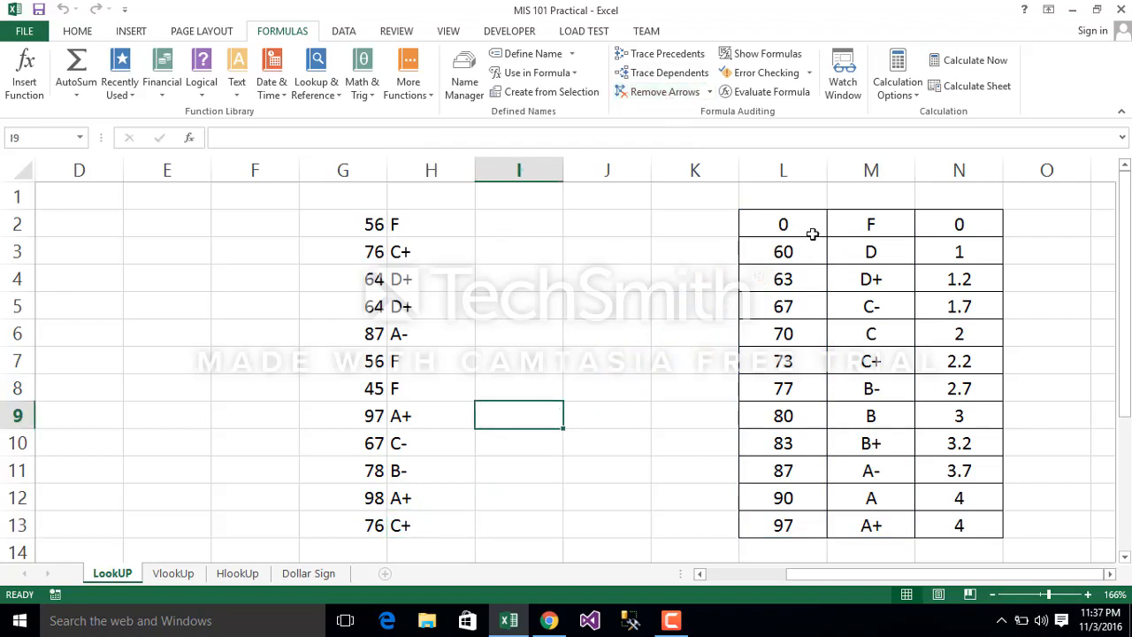
click(483, 223)
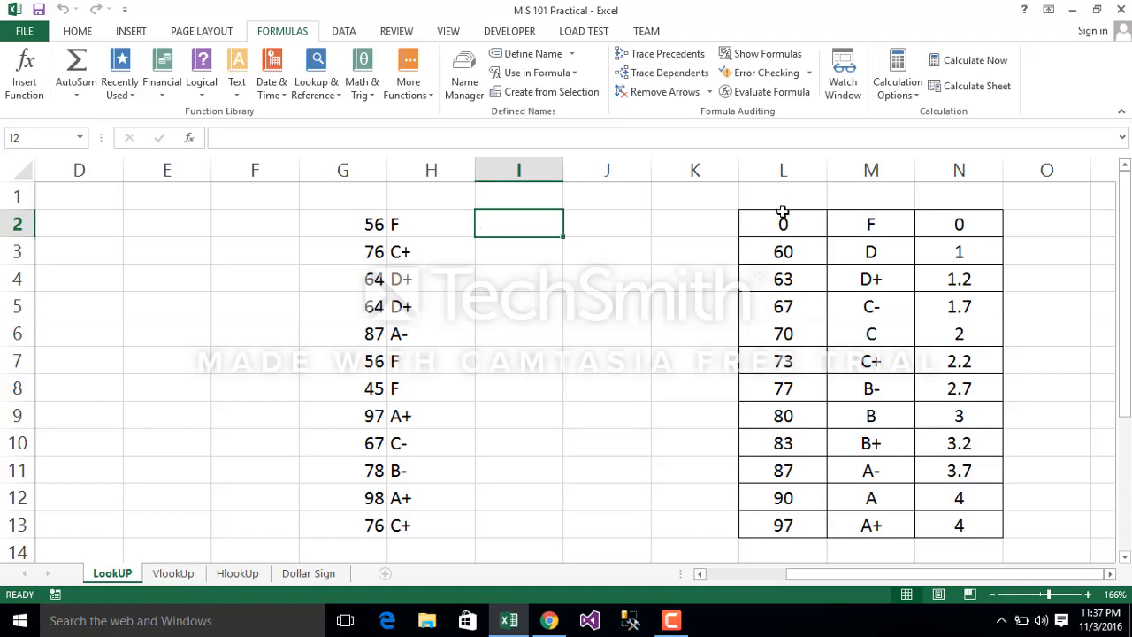
Step: Define the workbook name LookUpVector for the score cells L2:L13
drag(783, 212, 784, 524)
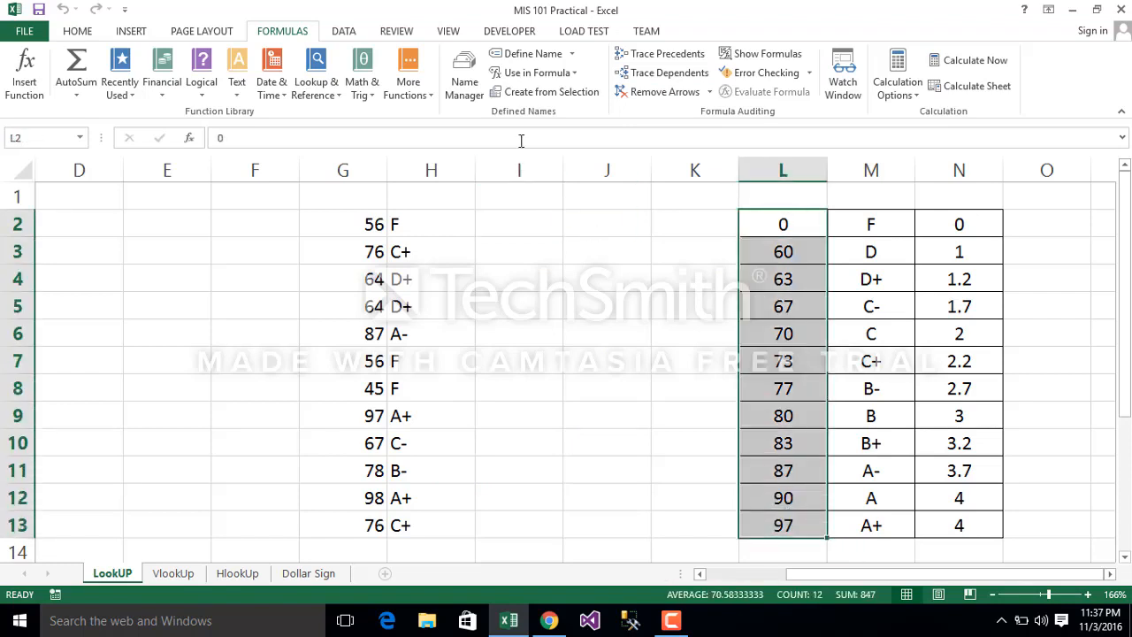
click(522, 53)
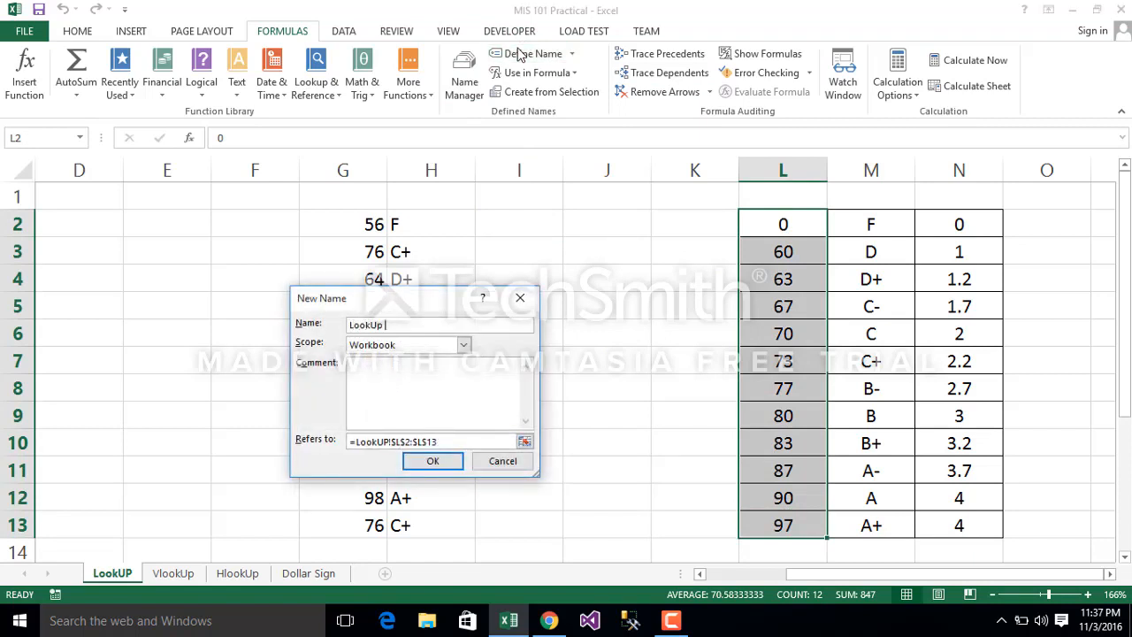
key(BackSpace)
key(BackSpace)
key(BackSpace)
key(BackSpace)
key(BackSpace)
text(tor)
key(Return)
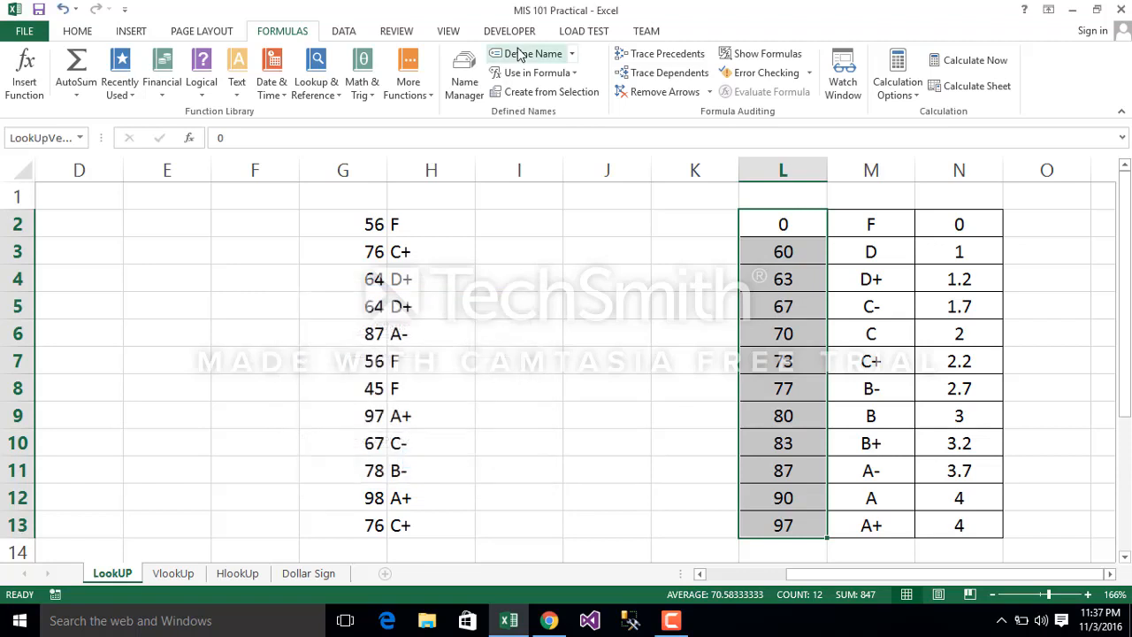
Step: Define the workbook name ResultVector for the grade-point cells N2:N13
click(981, 226)
drag(981, 226, 994, 526)
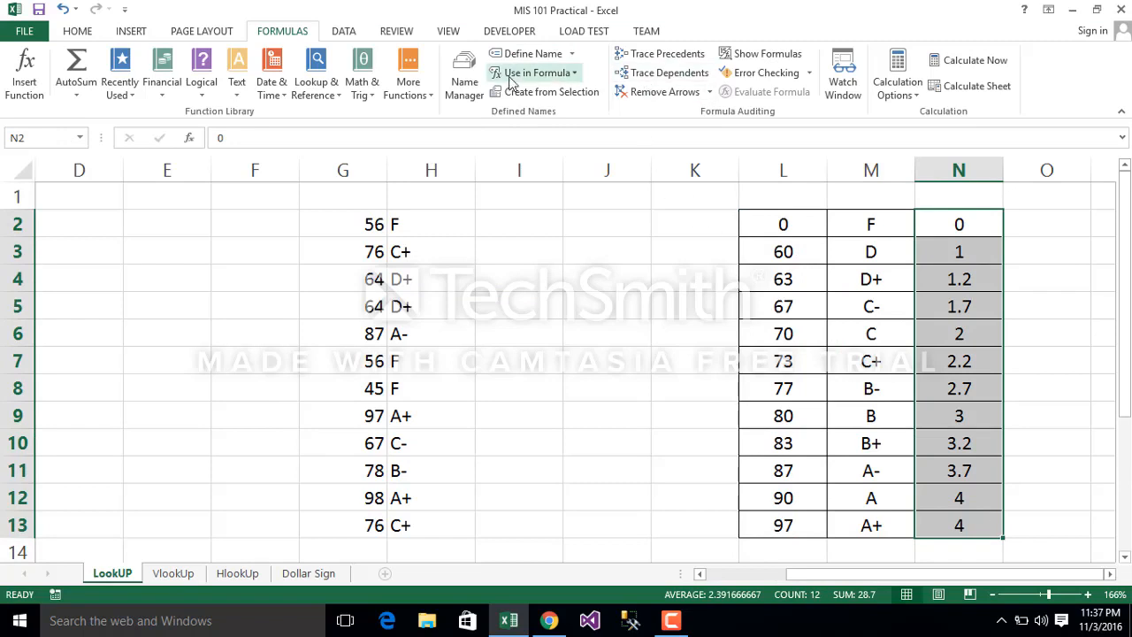
click(528, 55)
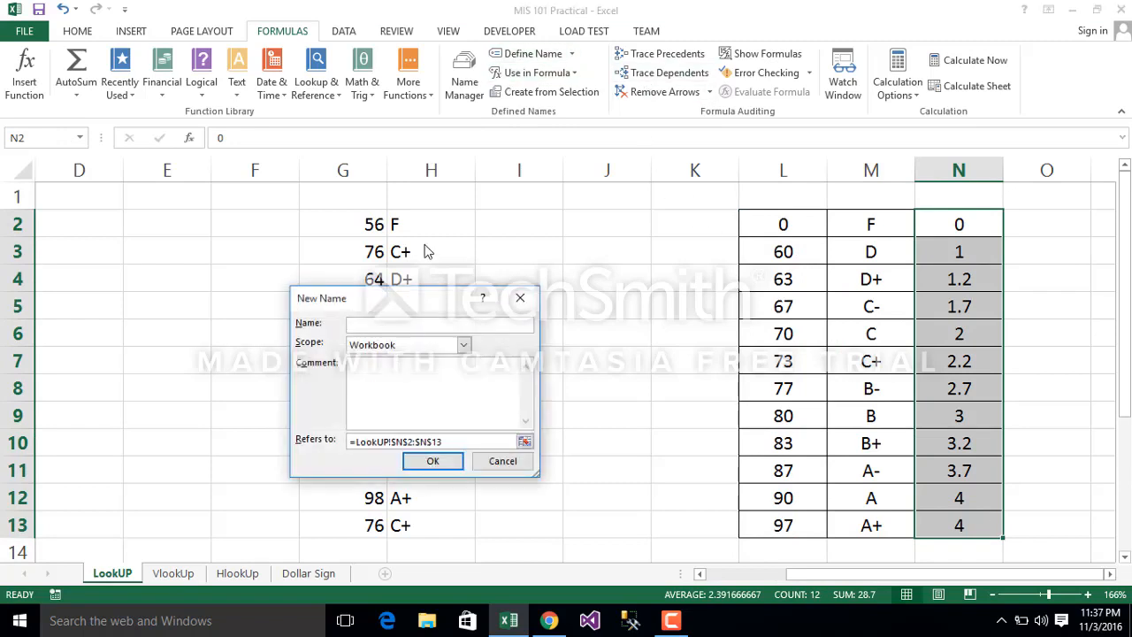
text(ResultVector)
key(Return)
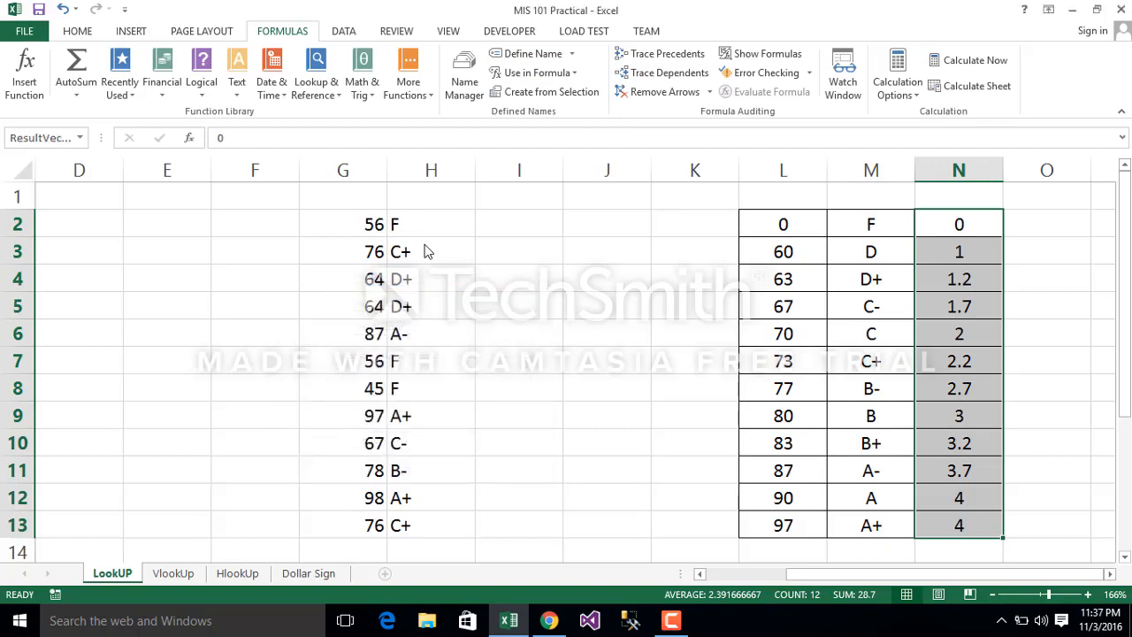
Step: Start a LOOKUP formula in I2 with G2 as the lookup value
click(415, 233)
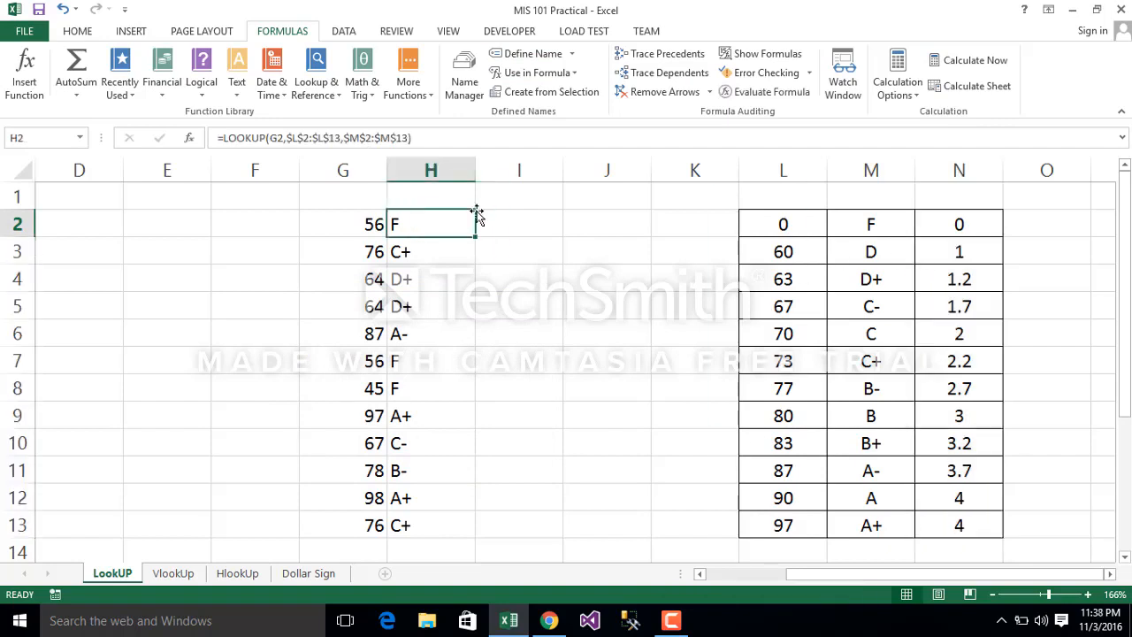
click(500, 228)
text(=)
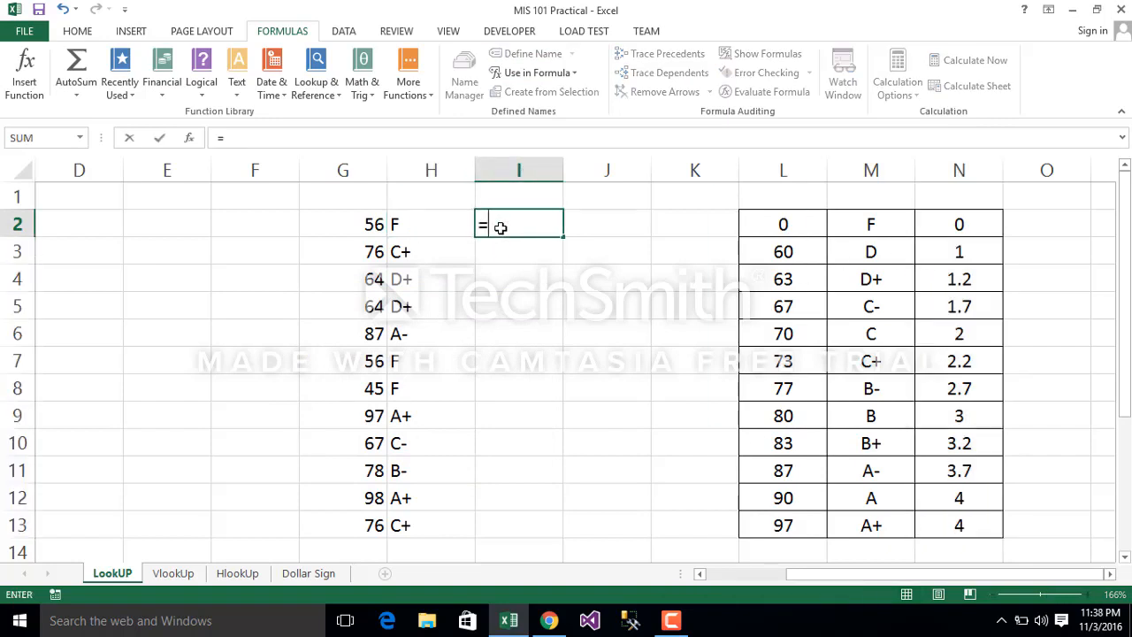
text(loo)
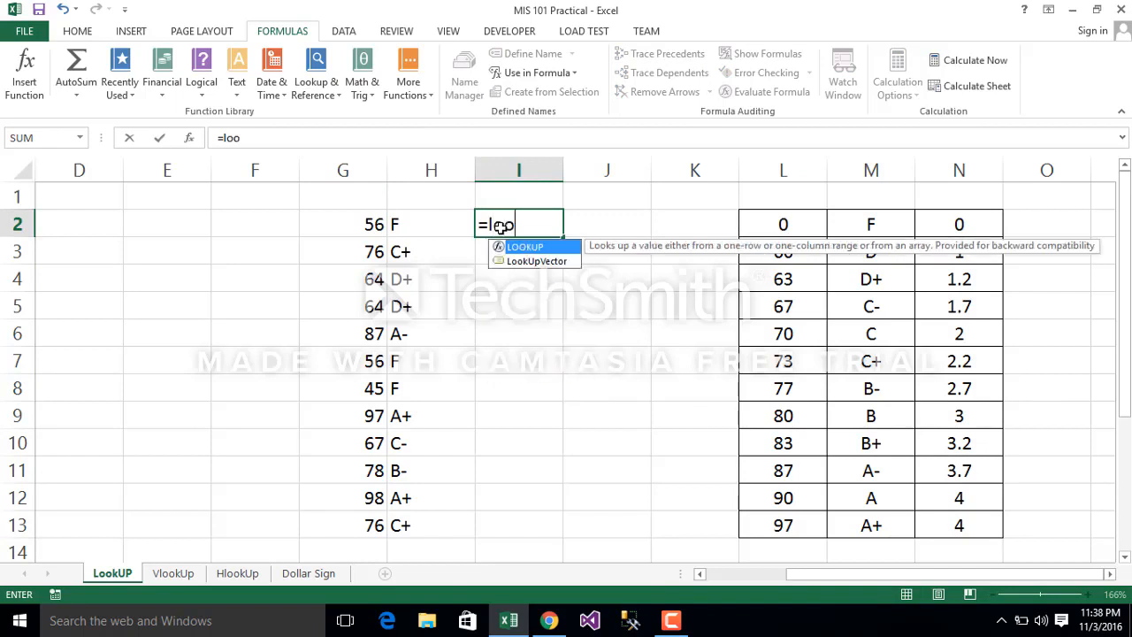
key(Tab)
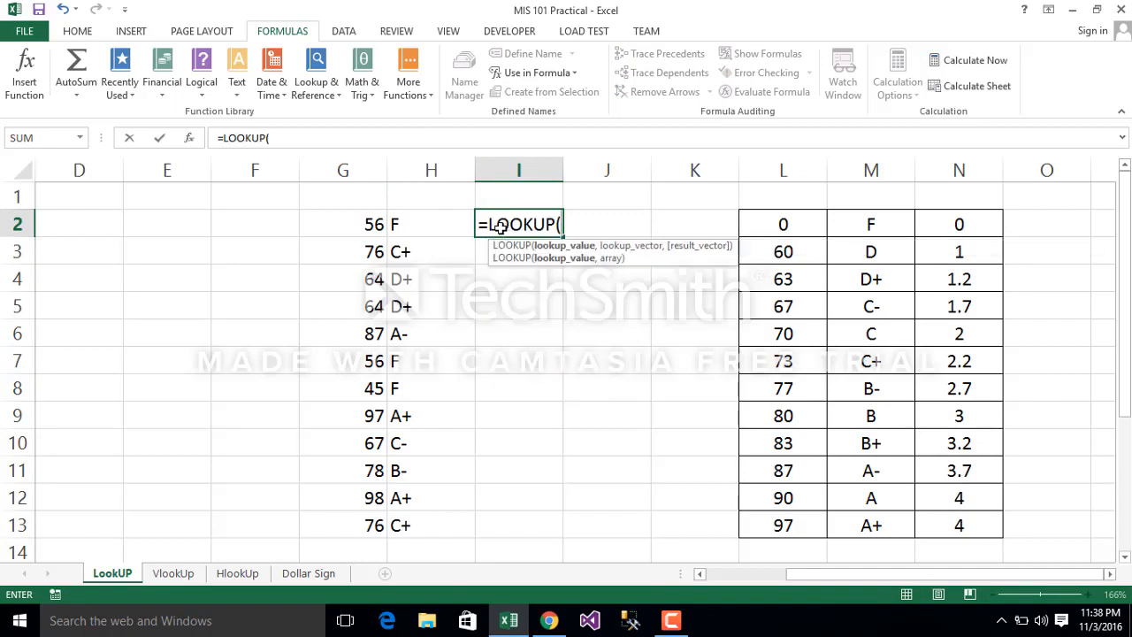
click(363, 223)
text(,)
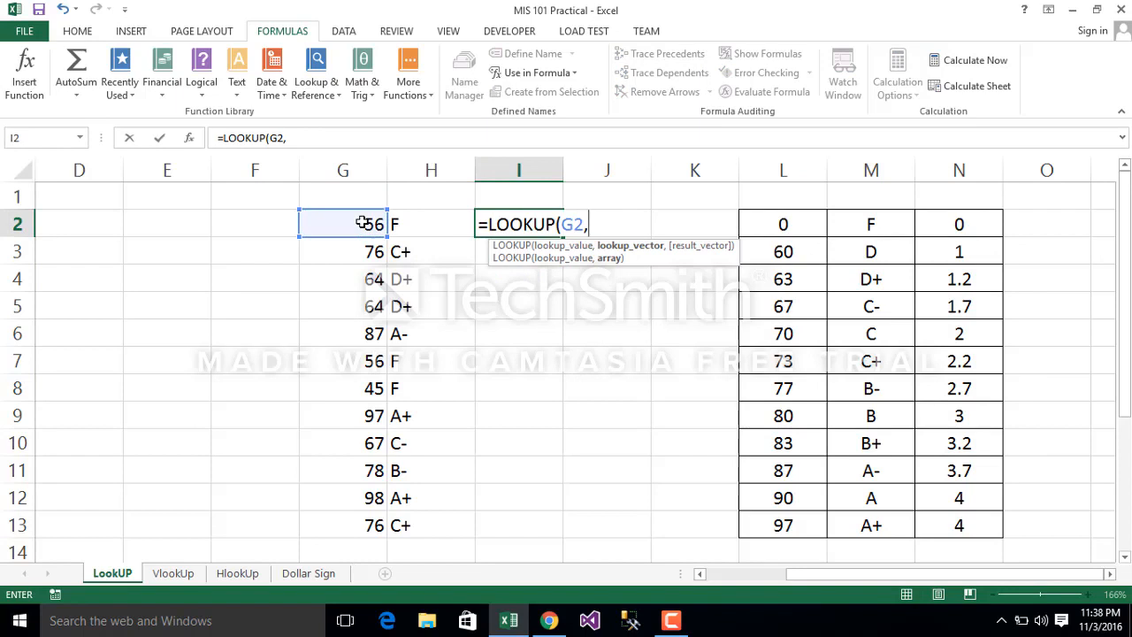
Step: Use the named range LookUpVector as the lookup vector in the I2 formula
click(364, 224)
key(BackSpace)
key(BackSpace)
text(l)
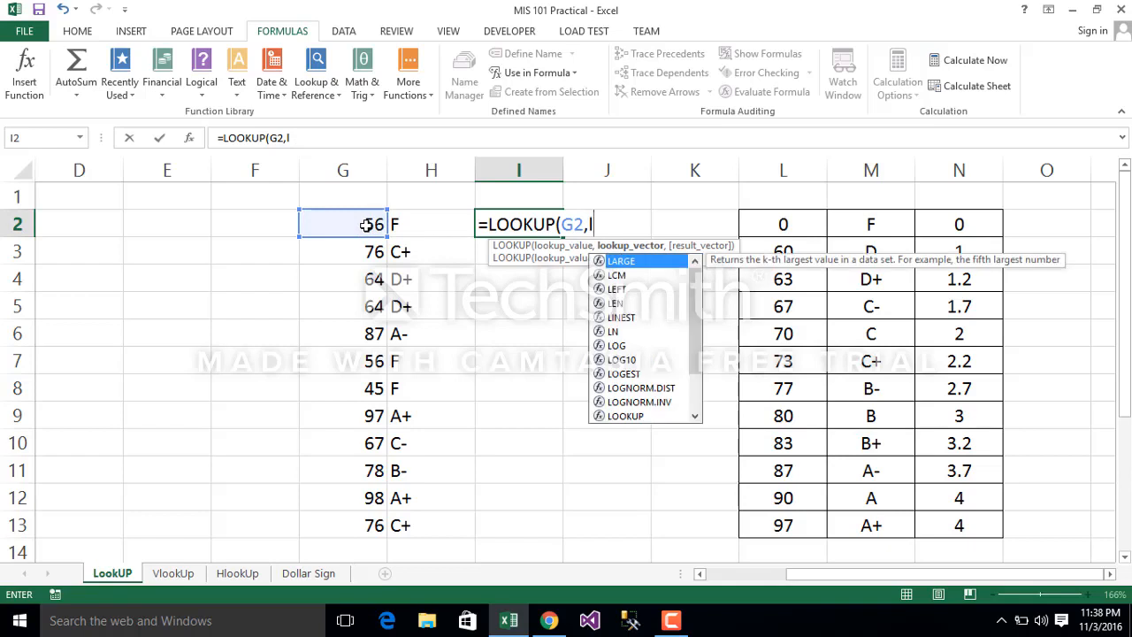
text(o)
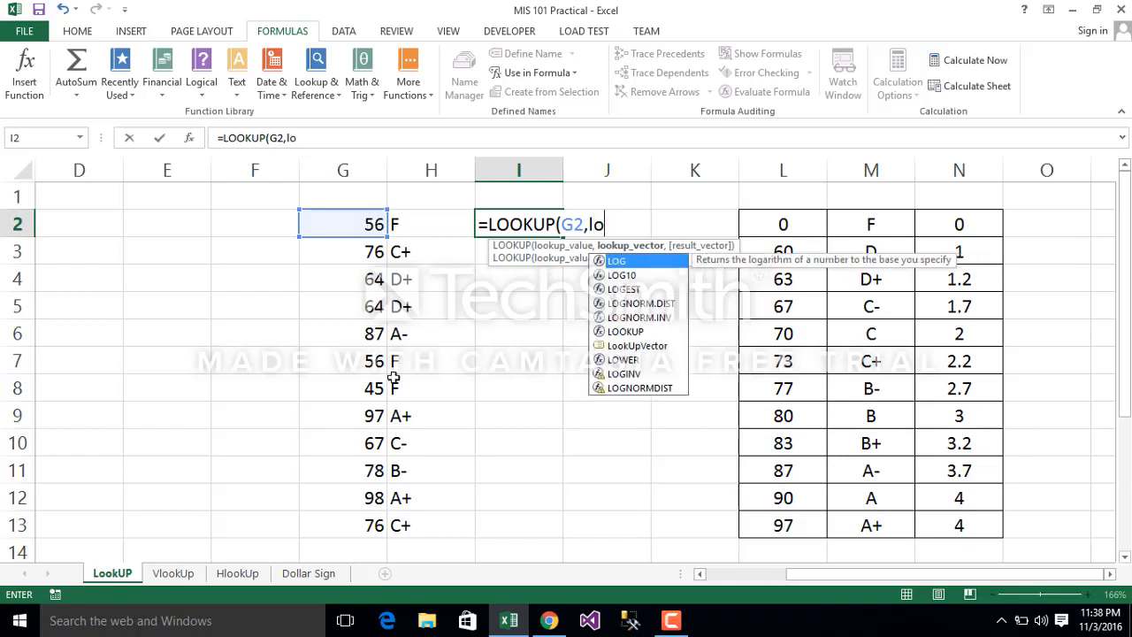
double_click(658, 348)
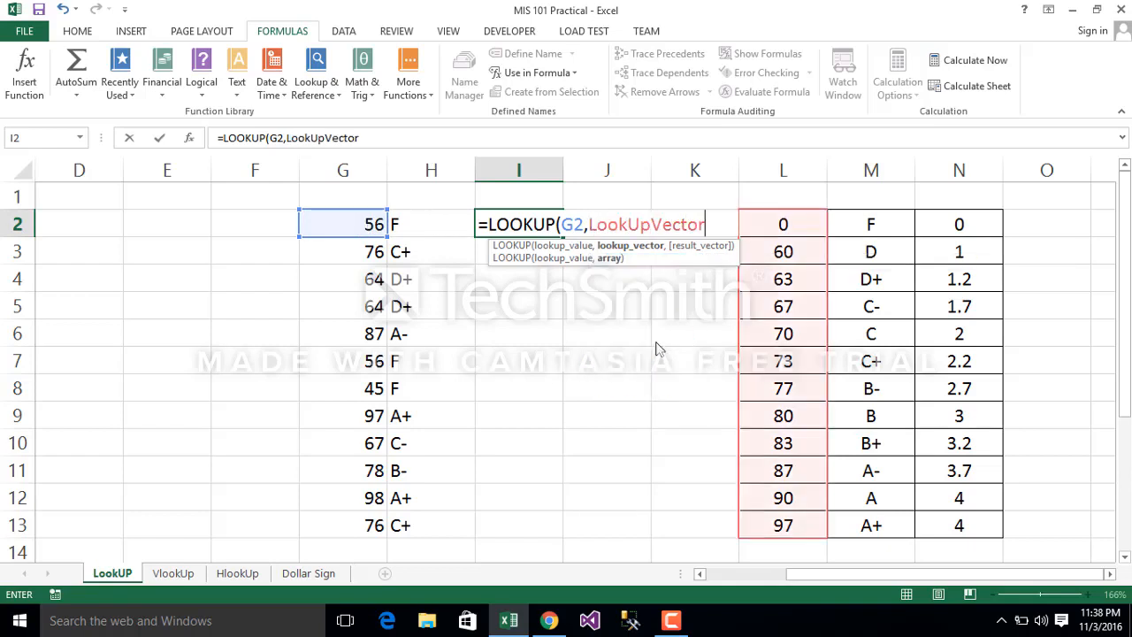
text(,)
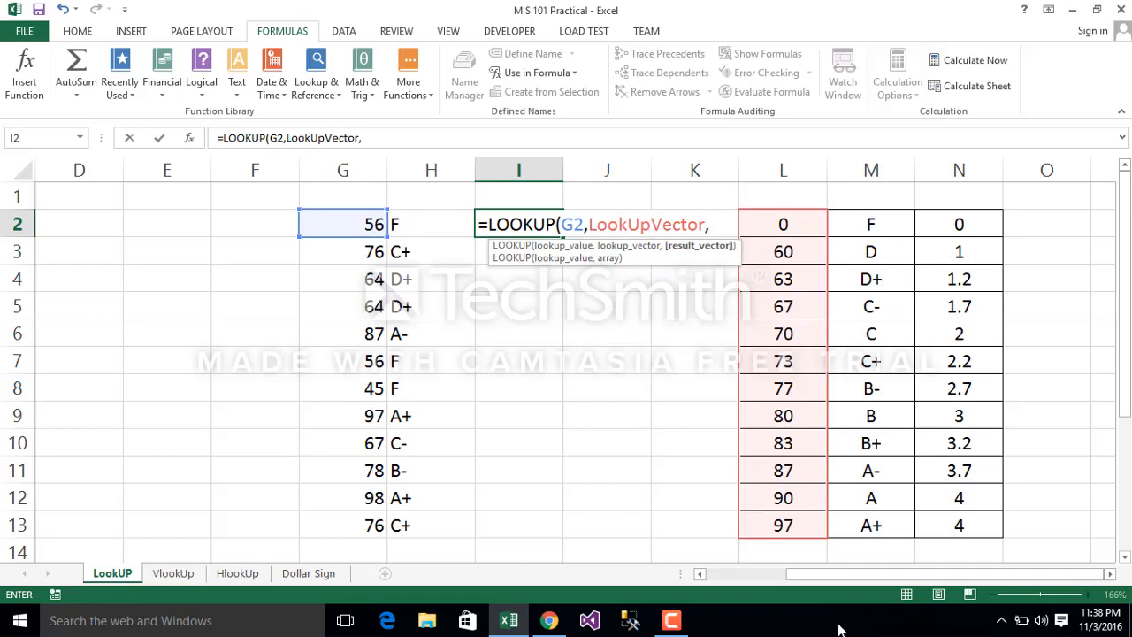
Step: Try to complete the I2 formula with res as its result vector
text(loo)
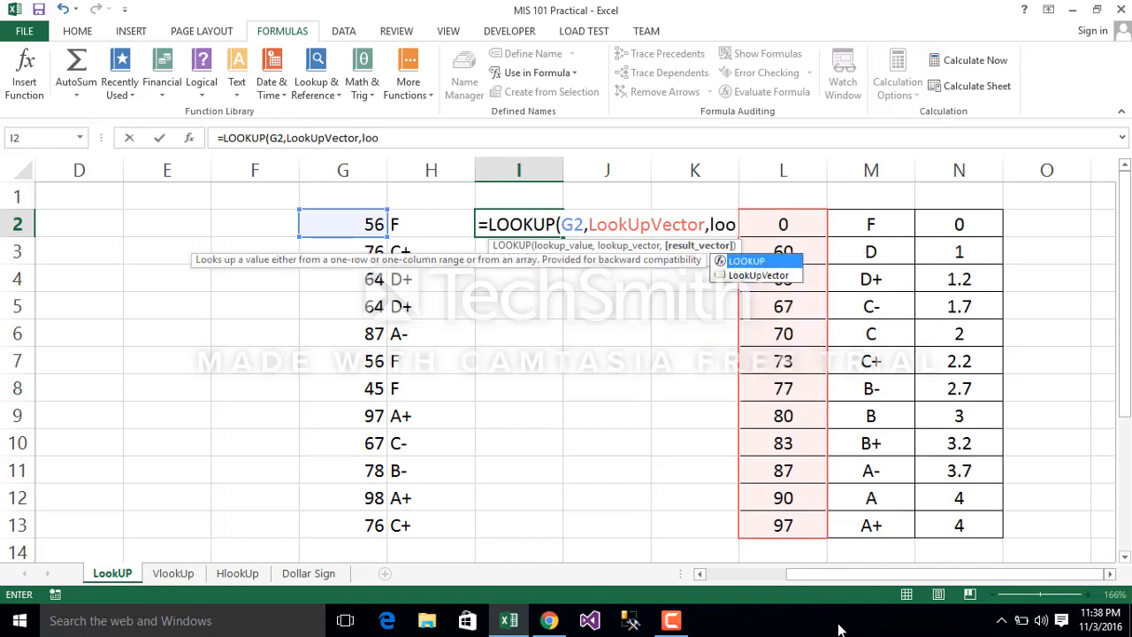
key(BackSpace)
key(BackSpace)
key(BackSpace)
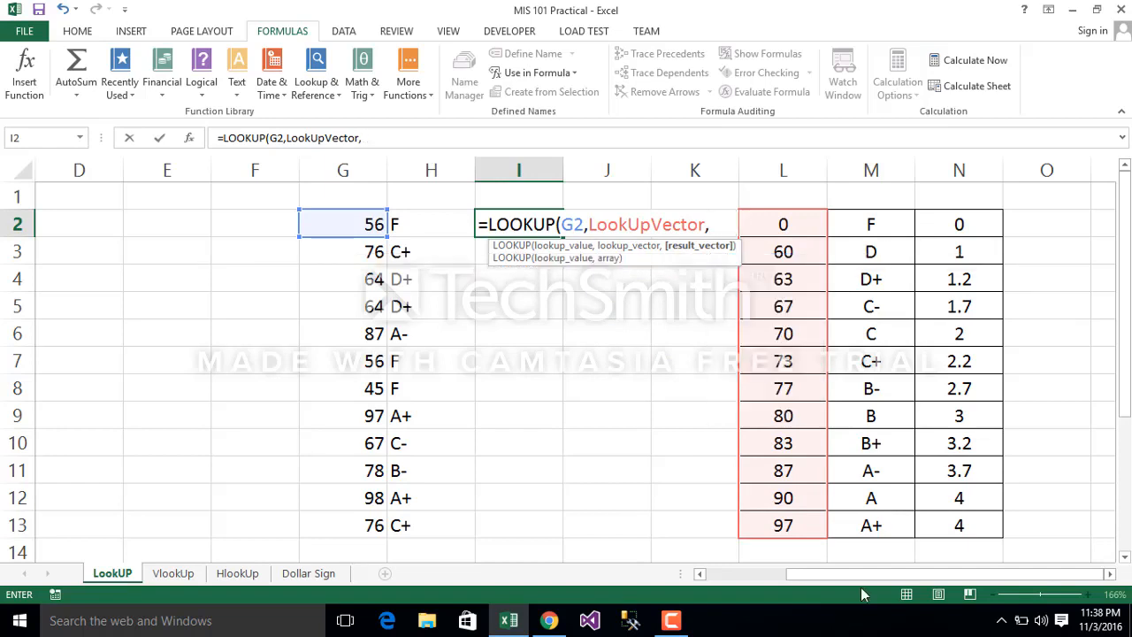
text(res)
key(Return)
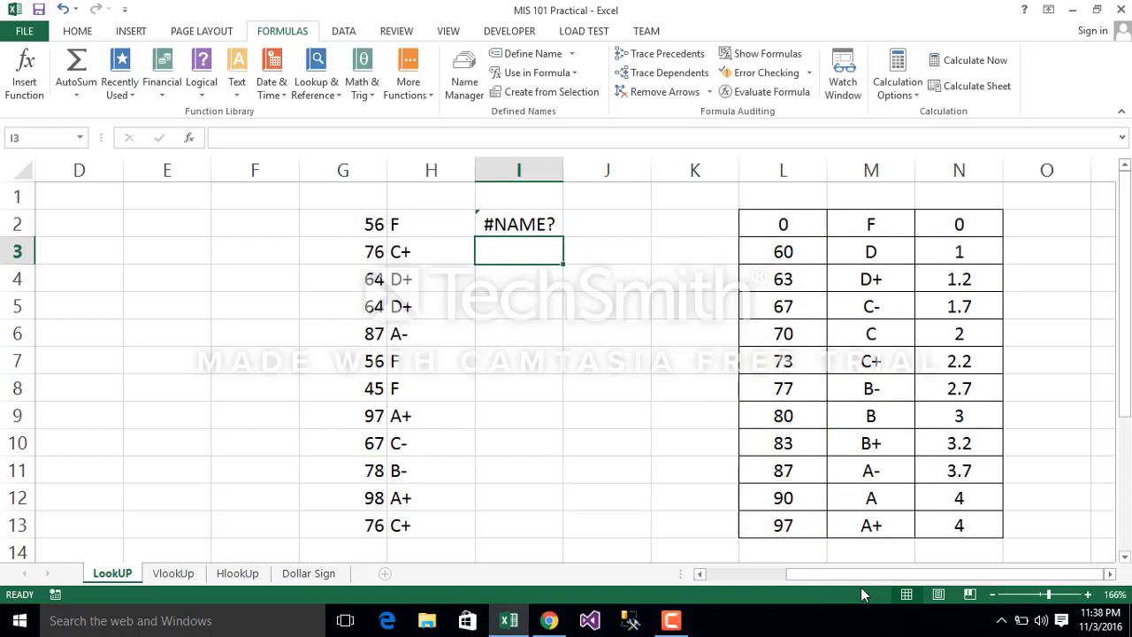
Step: Replace res in the I2 formula with the named range ResultVector and fill the formula down to I13
click(515, 225)
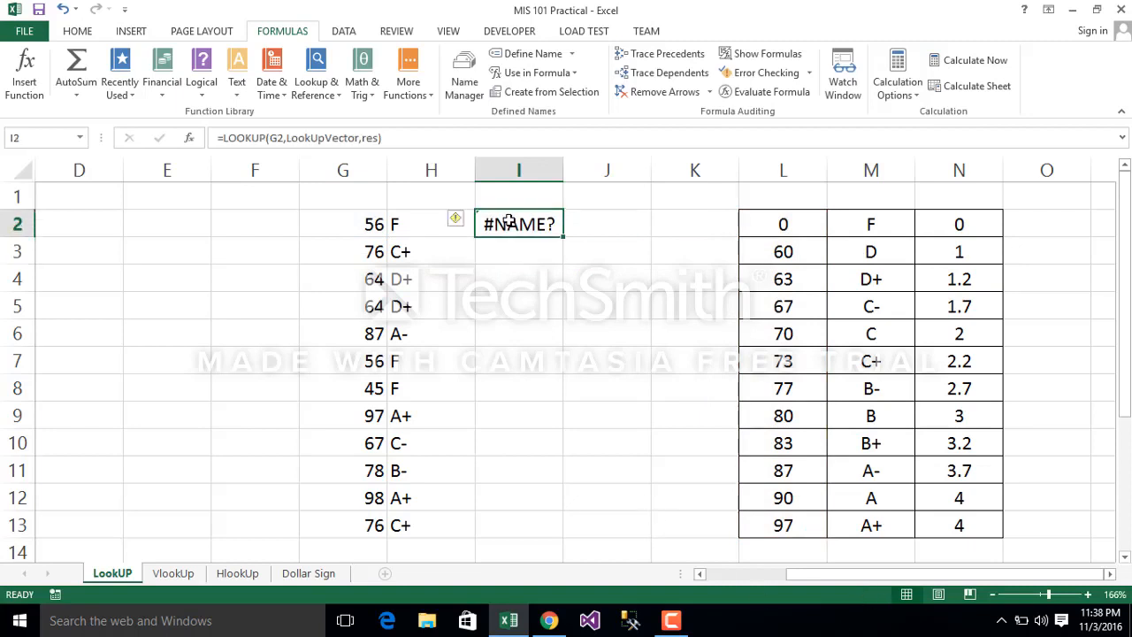
click(376, 136)
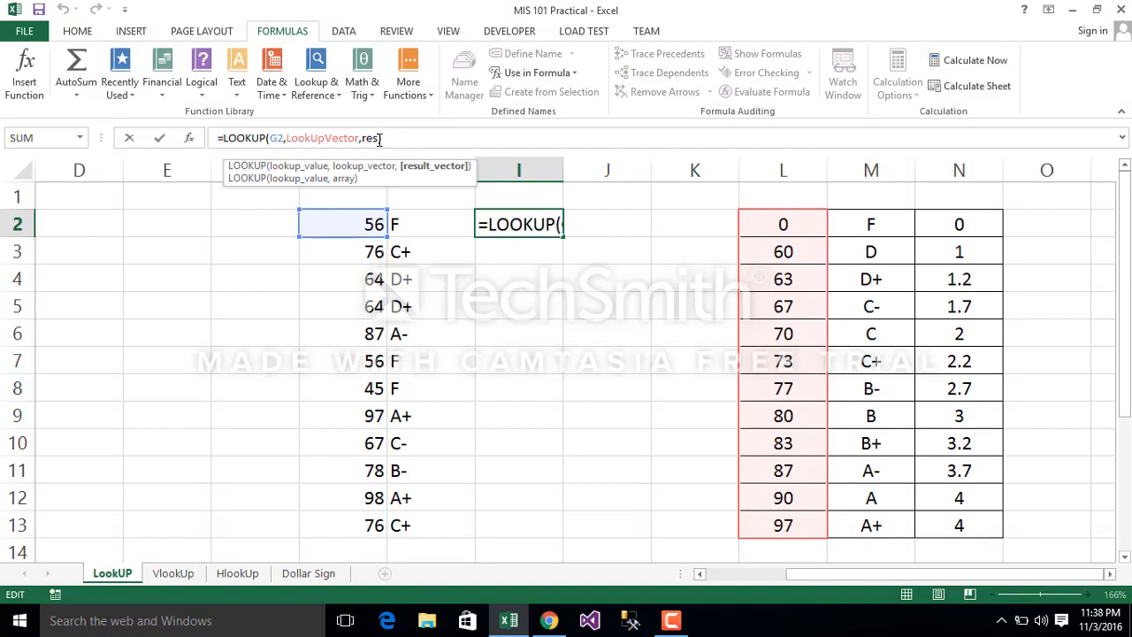
key(BackSpace)
key(BackSpace)
key(BackSpace)
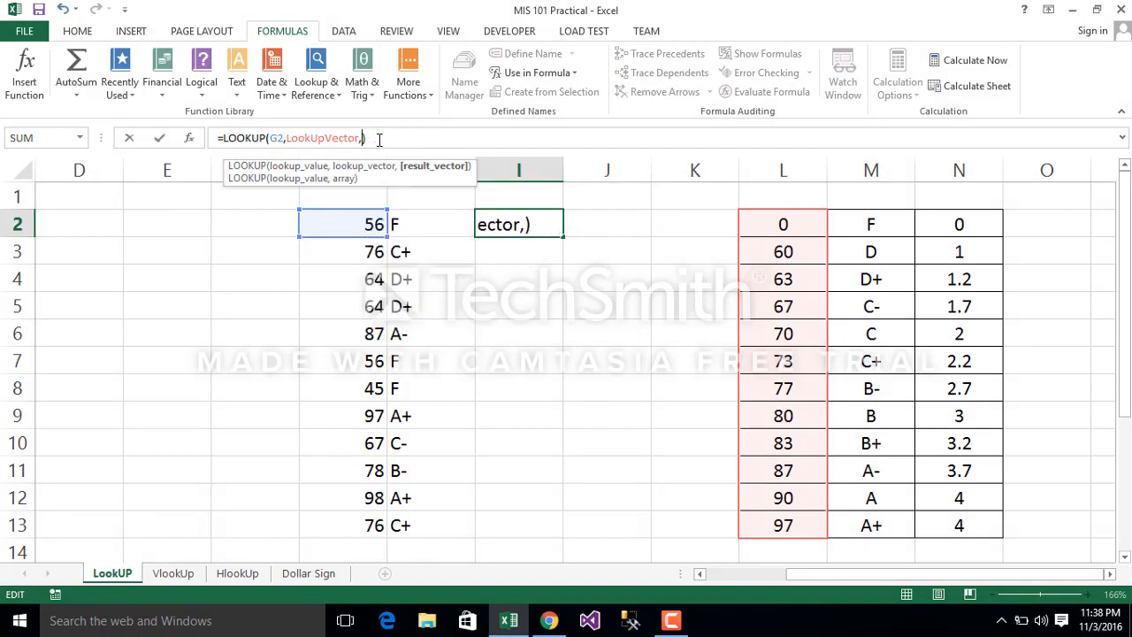
text(res)
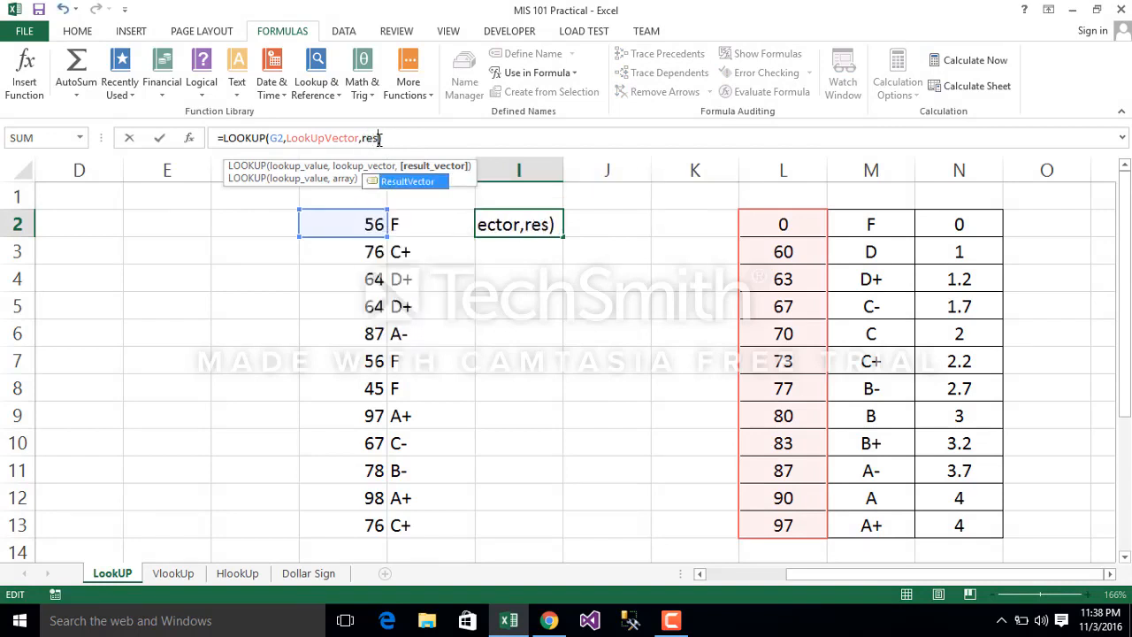
key(Tab)
text())
key(Return)
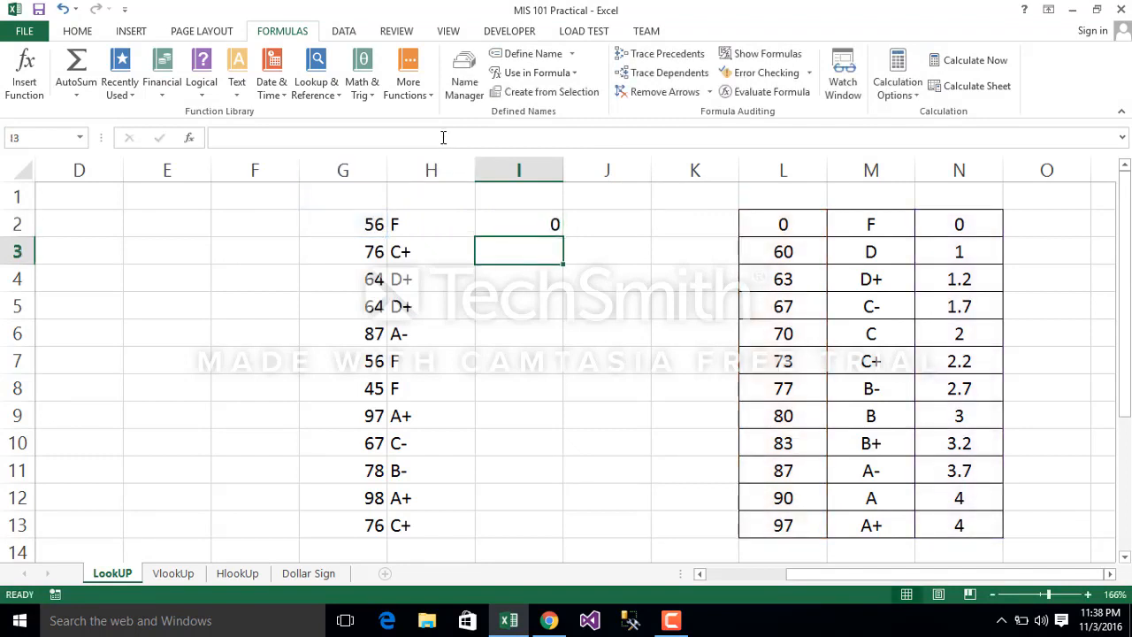
click(523, 226)
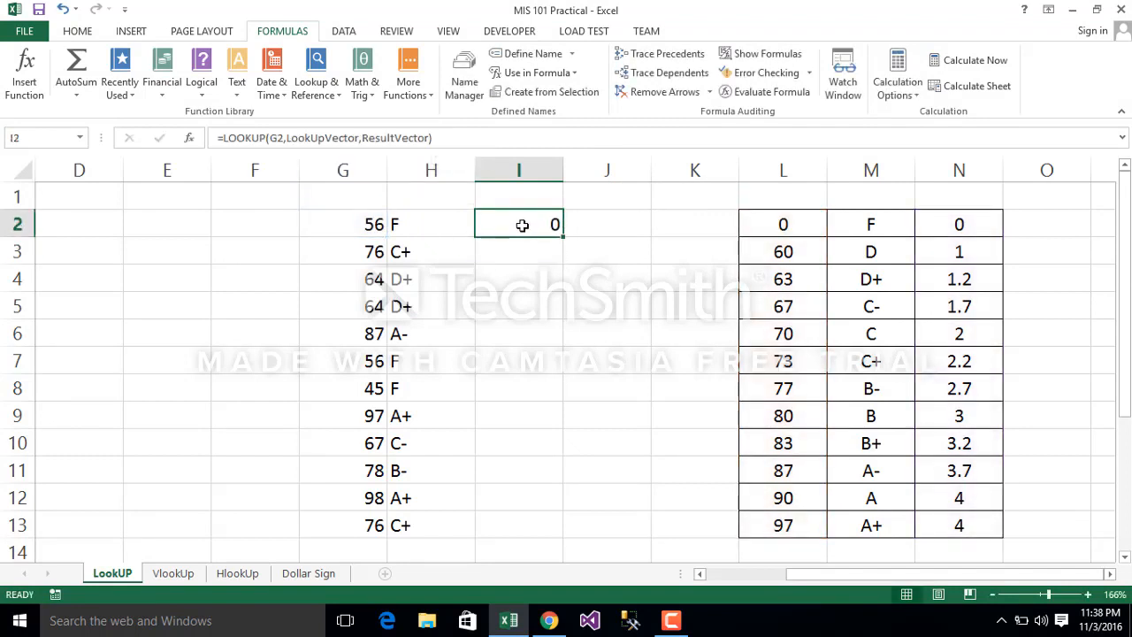
double_click(566, 236)
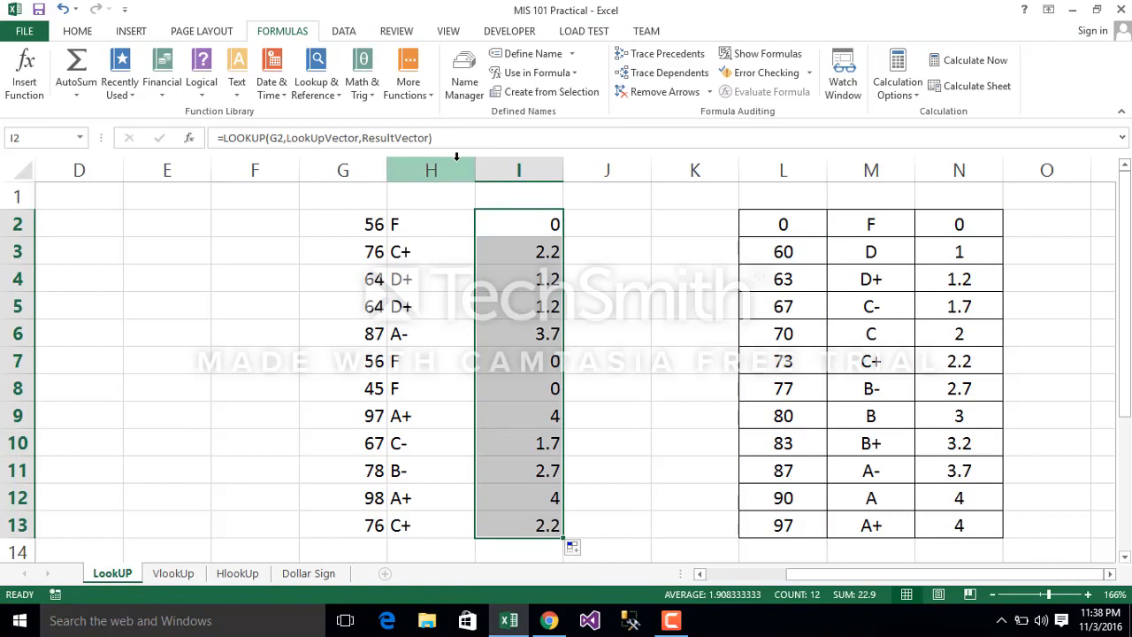
Step: Narrow columns H and I so they are slightly wider than their contents
click(455, 161)
double_click(475, 170)
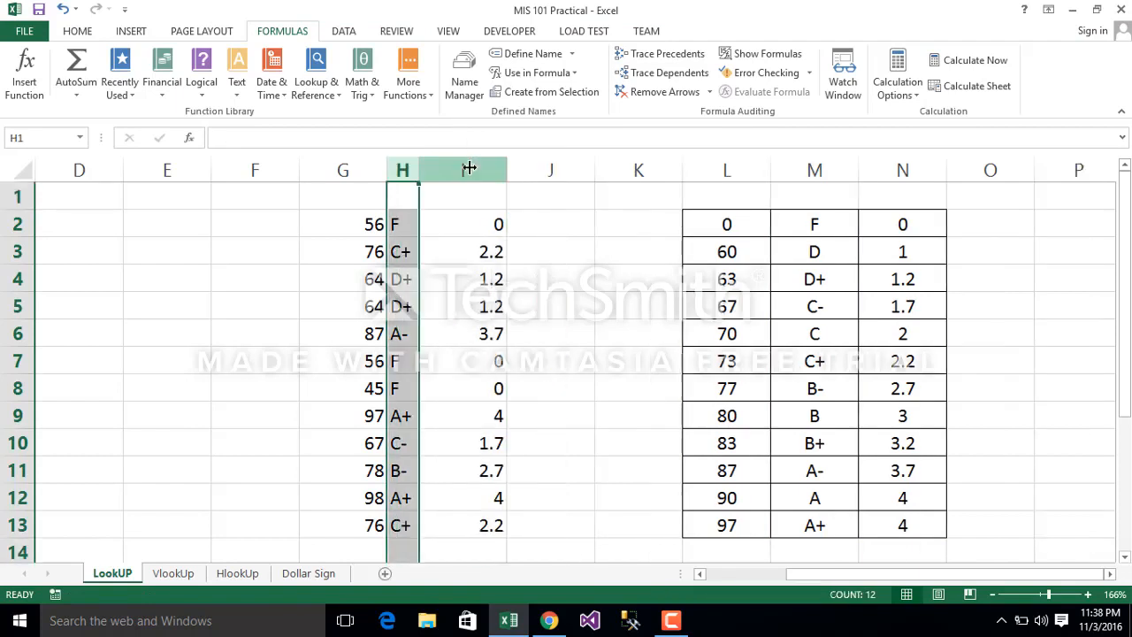
double_click(510, 170)
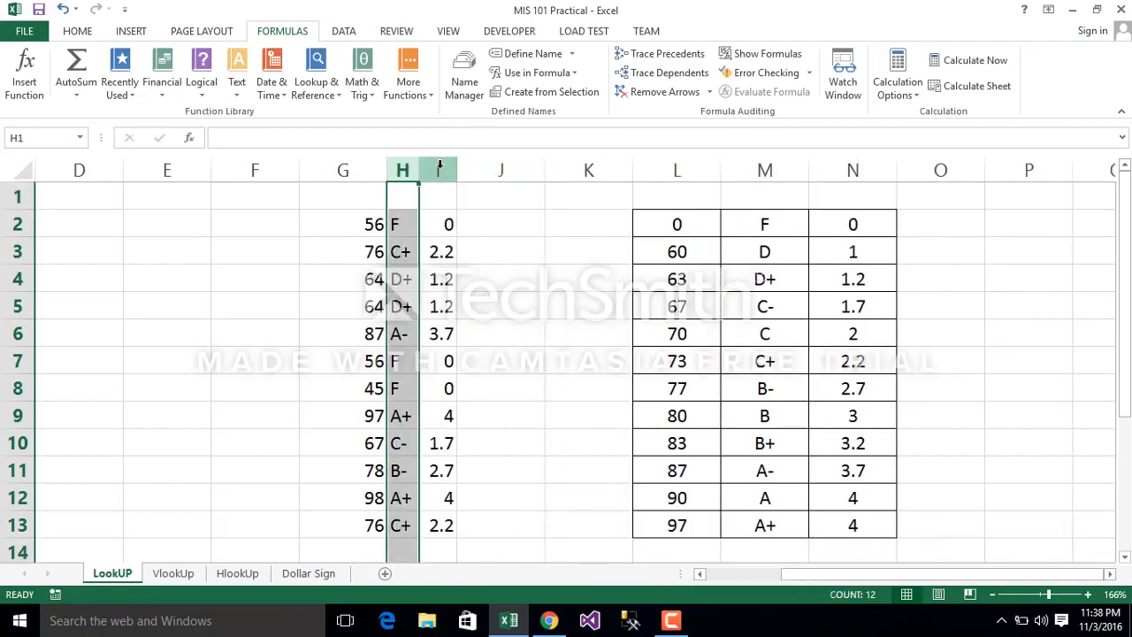
drag(426, 172, 510, 171)
click(557, 248)
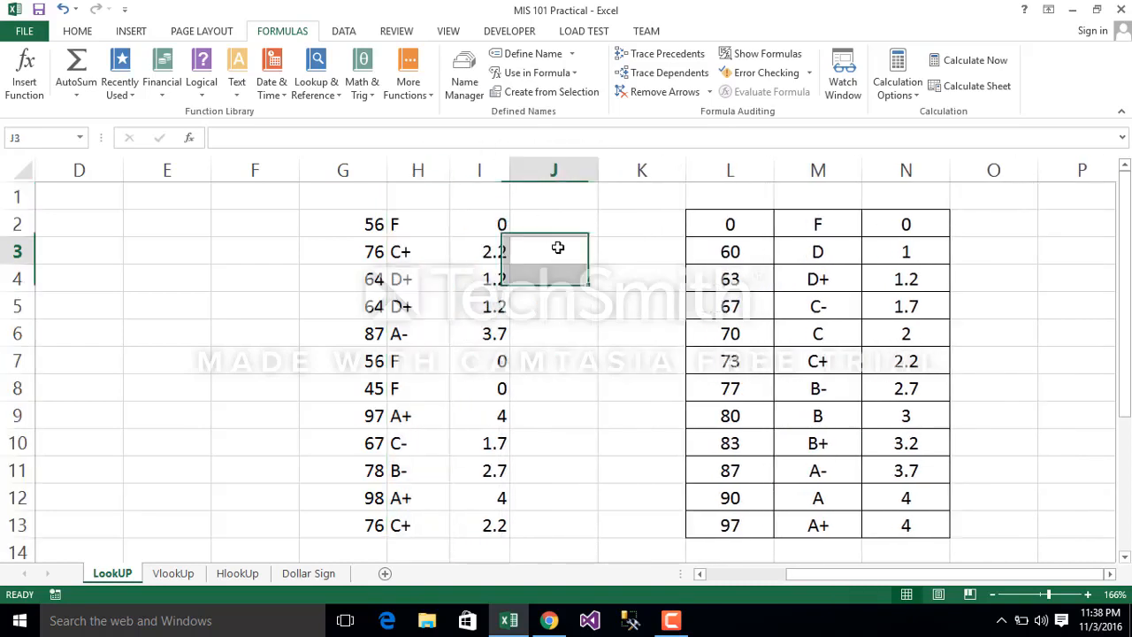
Step: Compare the absolute references in H2 with the named ranges in I2, and review the cells covered by LookUpVector and ResultVector
click(410, 228)
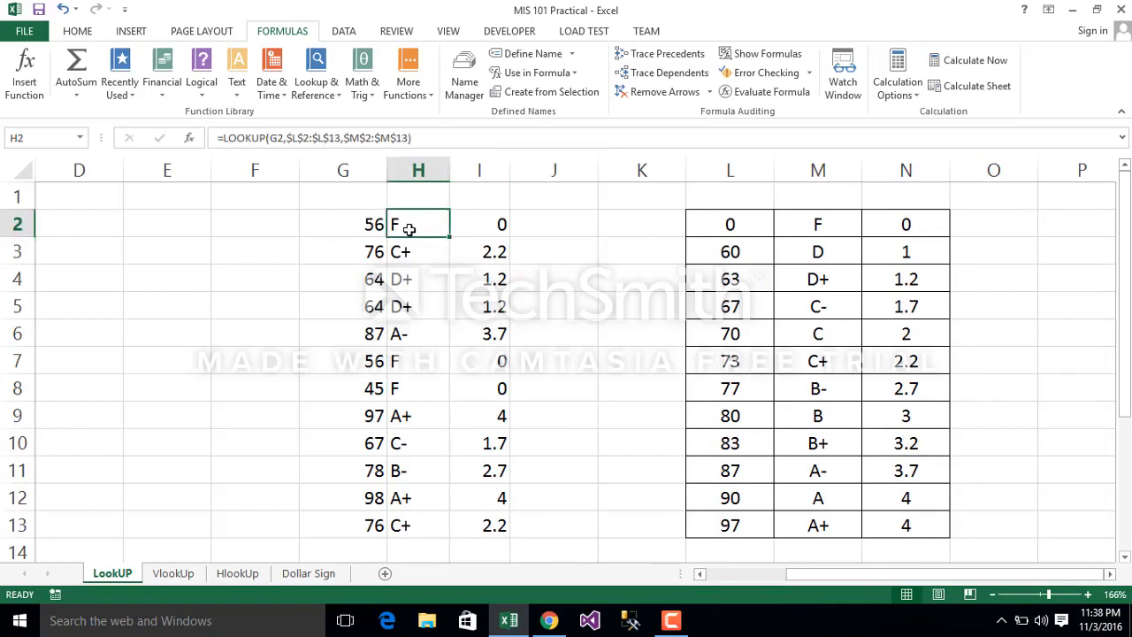
click(286, 139)
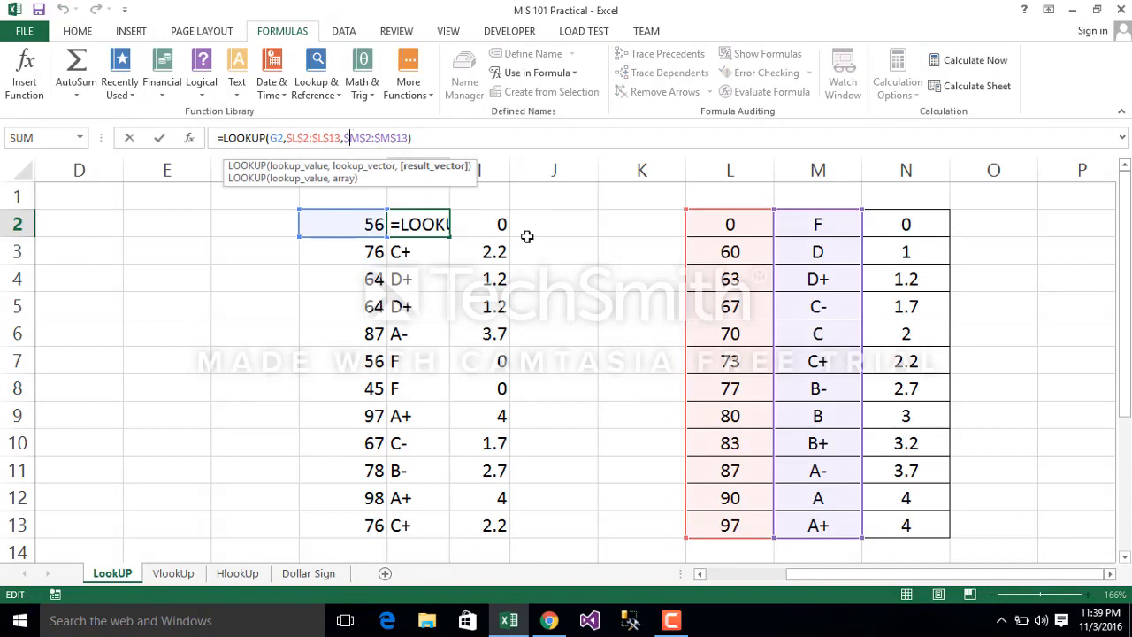
click(525, 233)
click(484, 230)
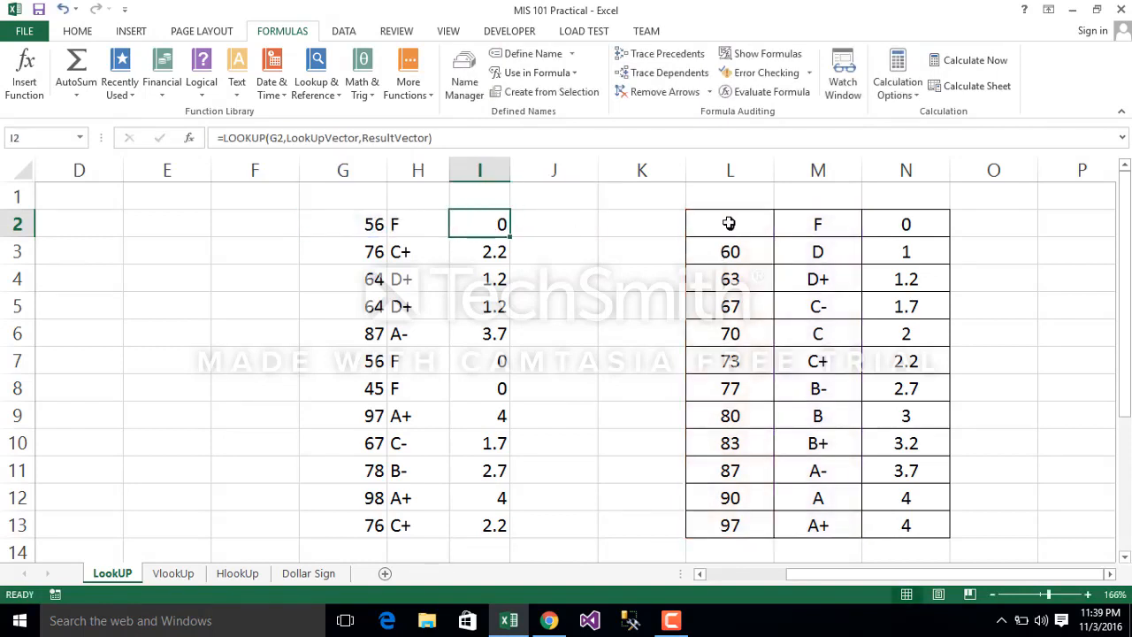
drag(729, 223, 752, 530)
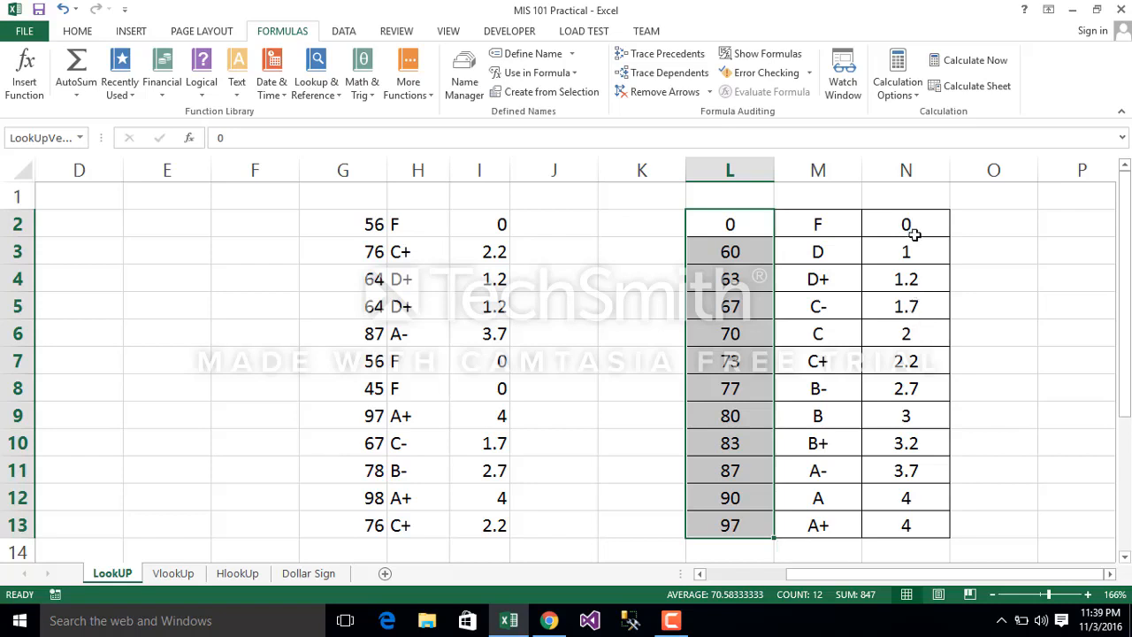
drag(911, 226, 921, 514)
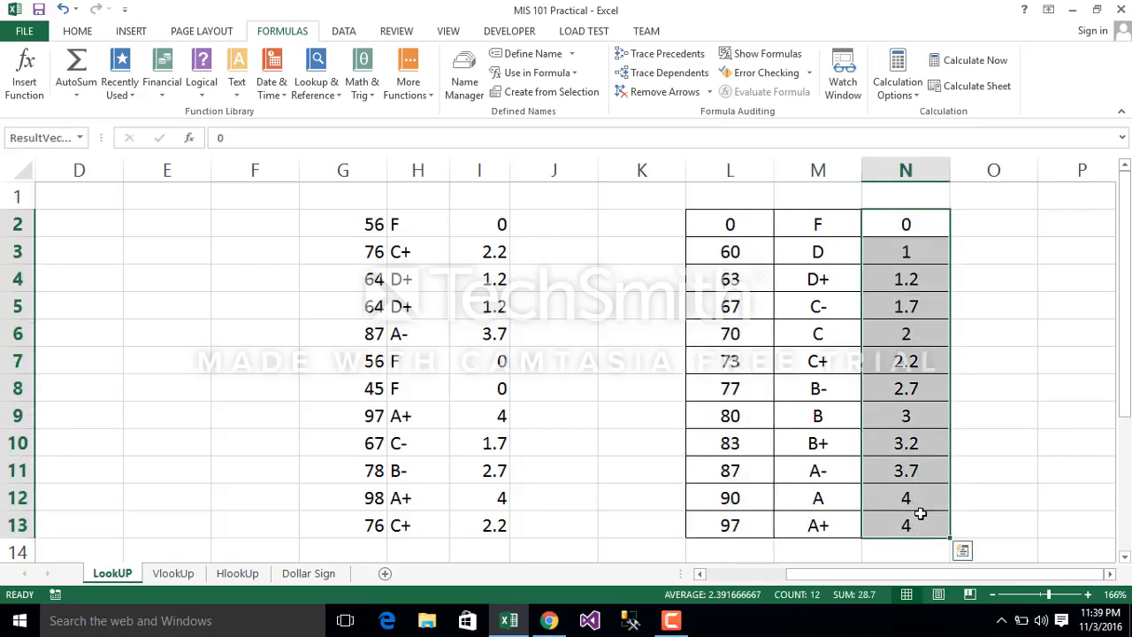
click(625, 359)
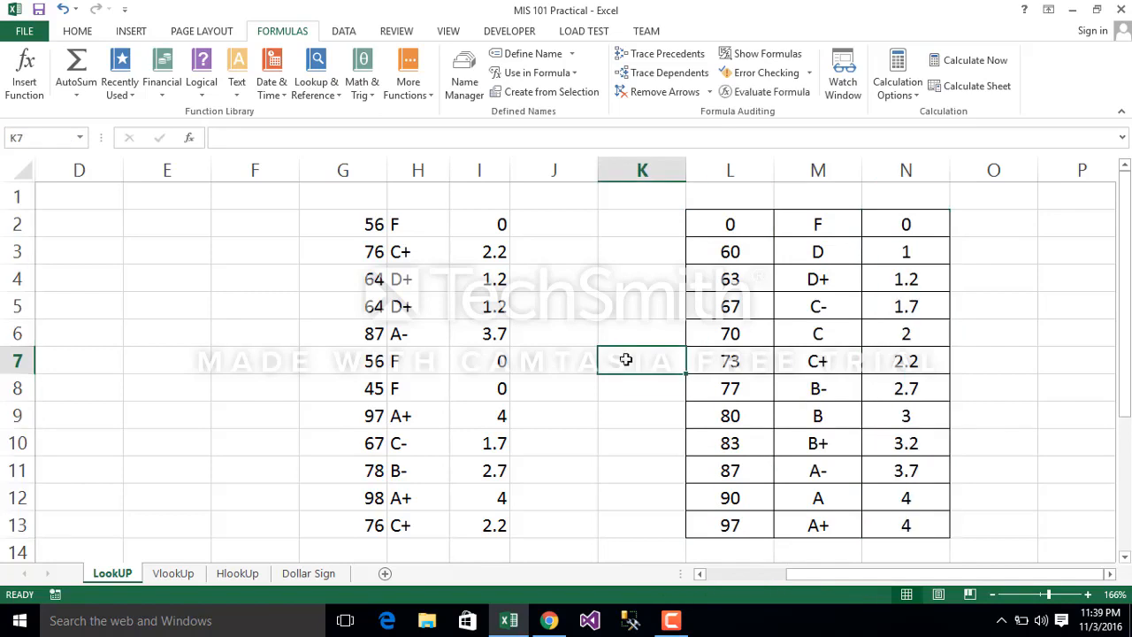
Step: Open the VlookUp sheet and clear the existing VLOOKUP formulas from F4:F15
click(177, 573)
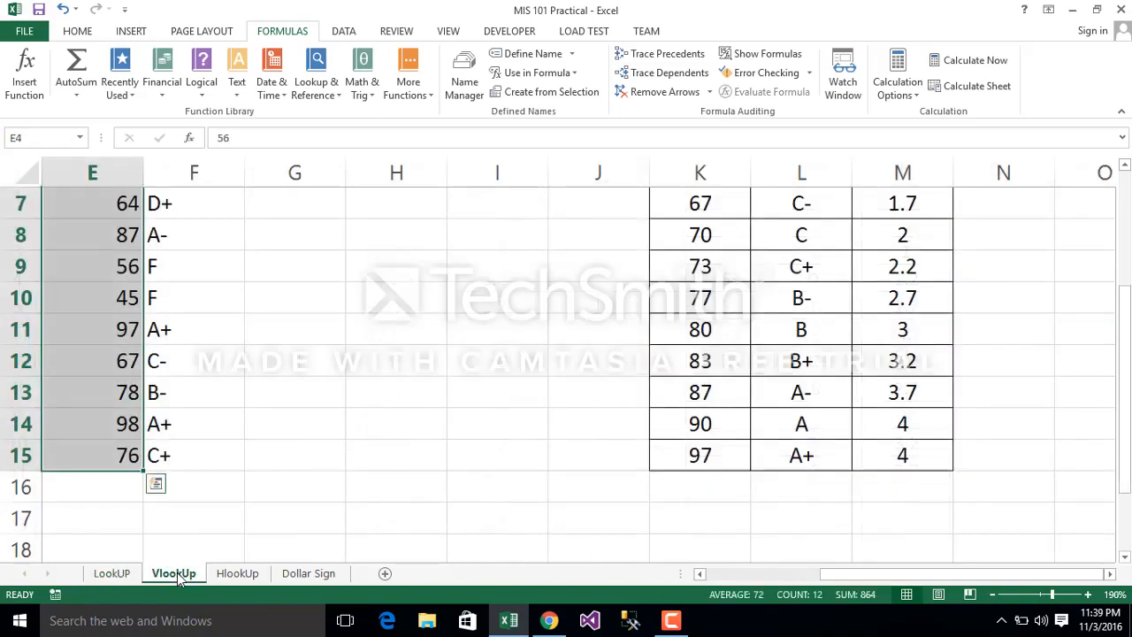
click(387, 408)
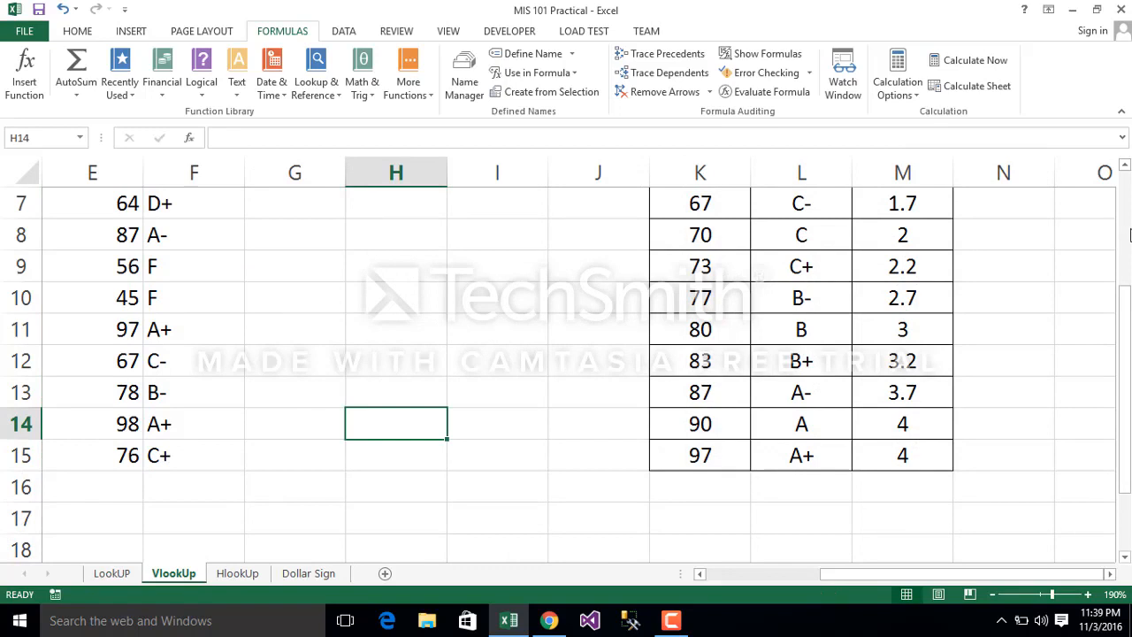
scroll(1131, 234, up, 2)
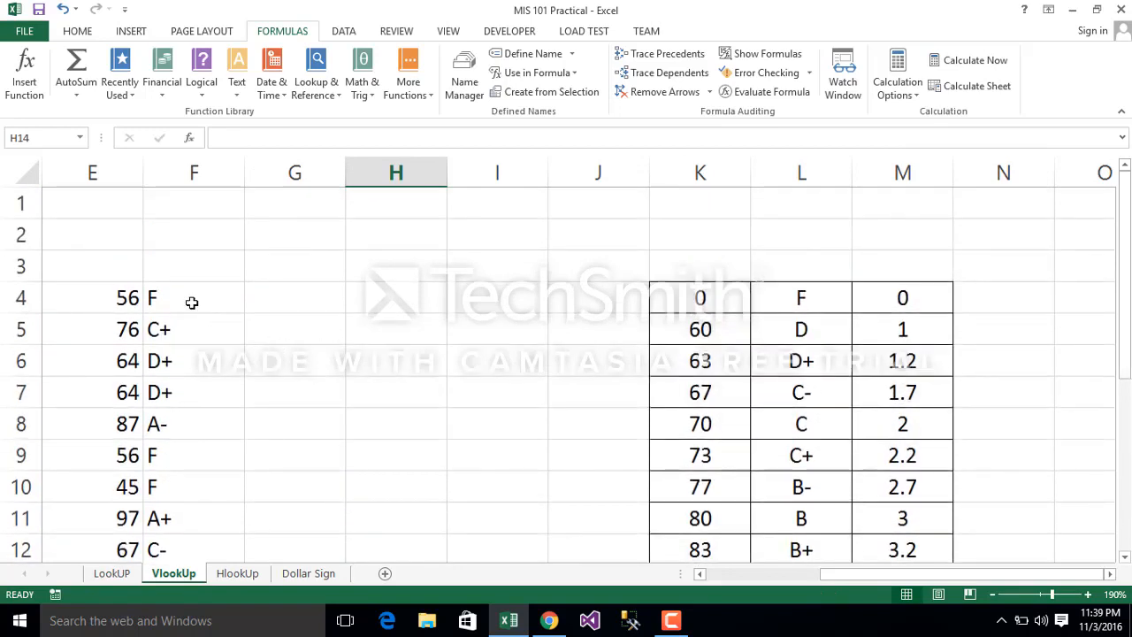
drag(192, 302, 192, 331)
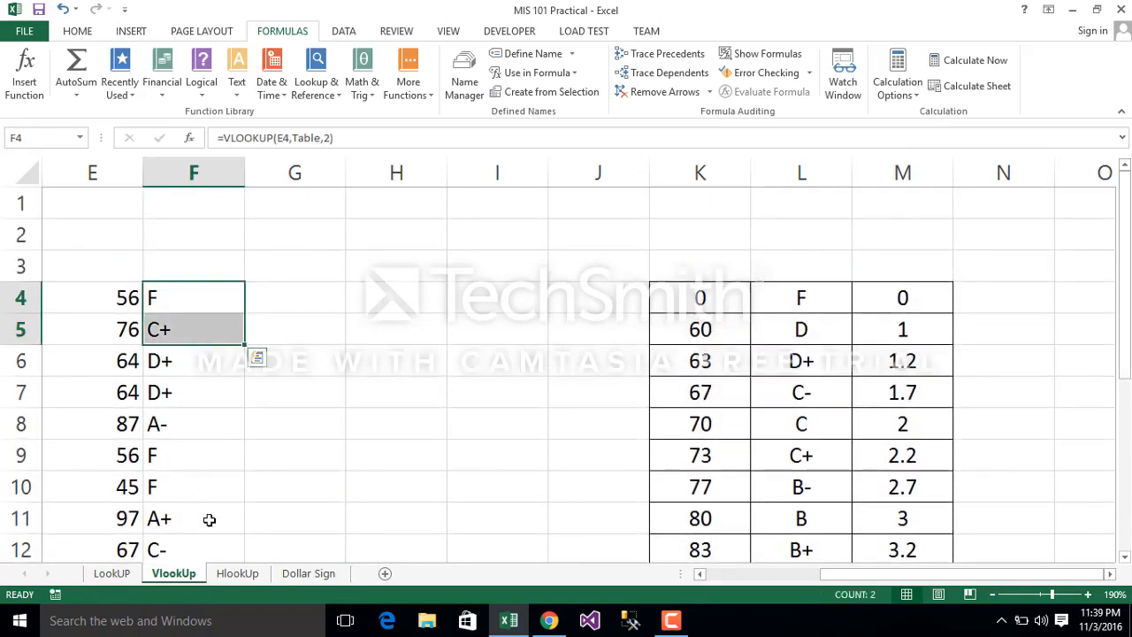
click(188, 289)
key(shift+Down)
key(shift+Down)
key(shift+Down)
key(shift+Down)
key(shift+Down)
key(shift+Down)
key(shift+Down)
key(shift+Down)
key(shift+Down)
key(shift+Down)
key(shift+Down)
key(shift+Down)
key(shift+Down)
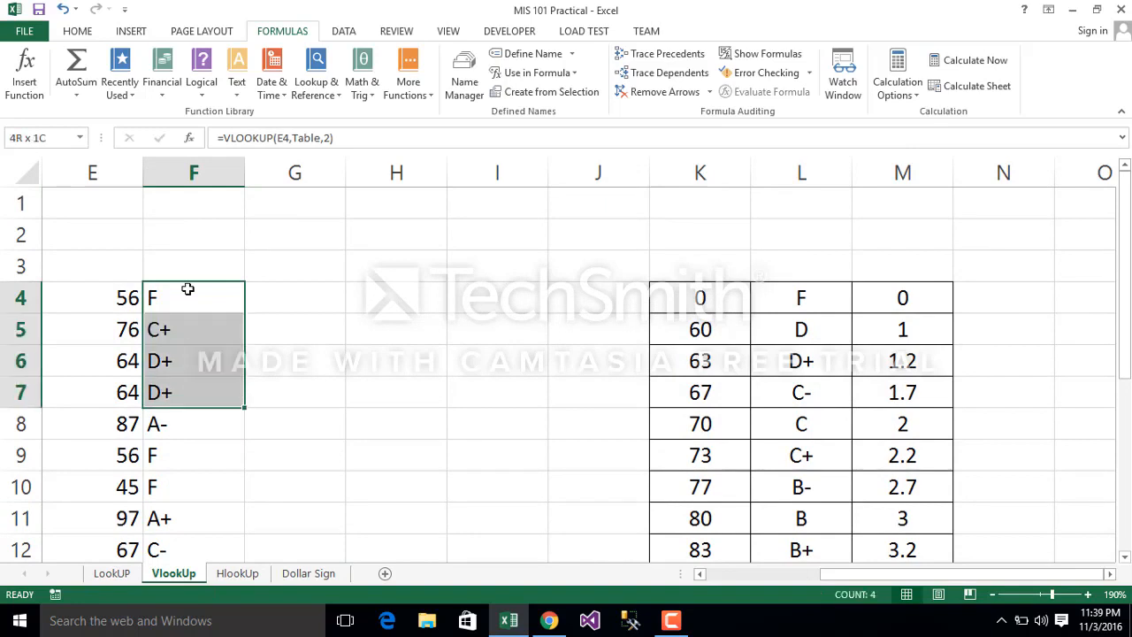
key(shift+Up)
key(shift+Up)
key(shift+Up)
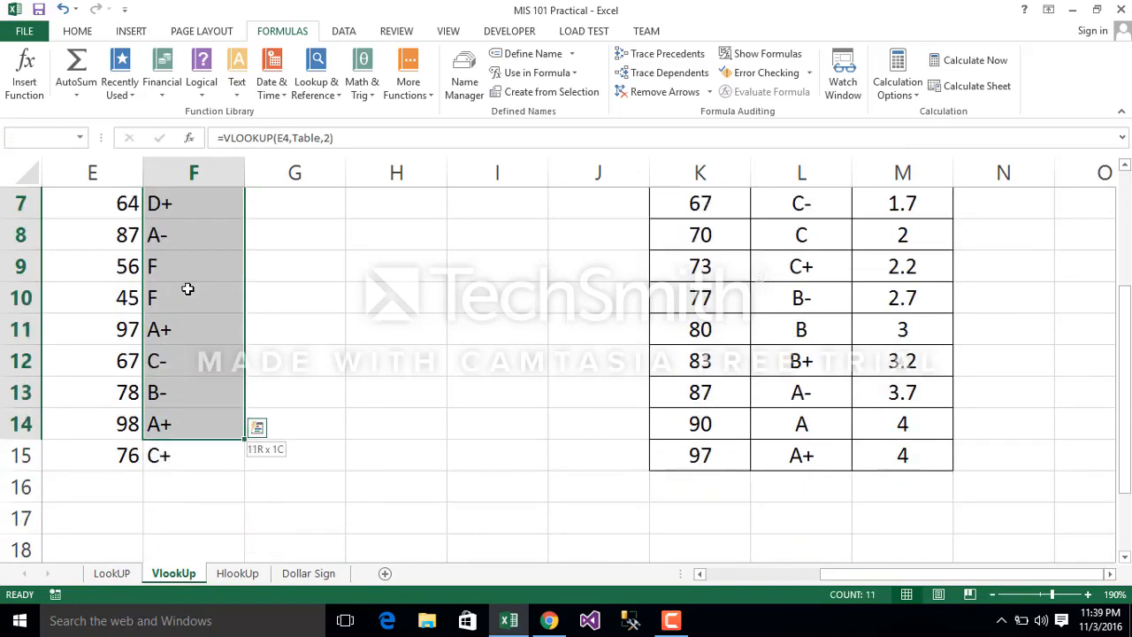
key(shift+Down)
right_click(188, 289)
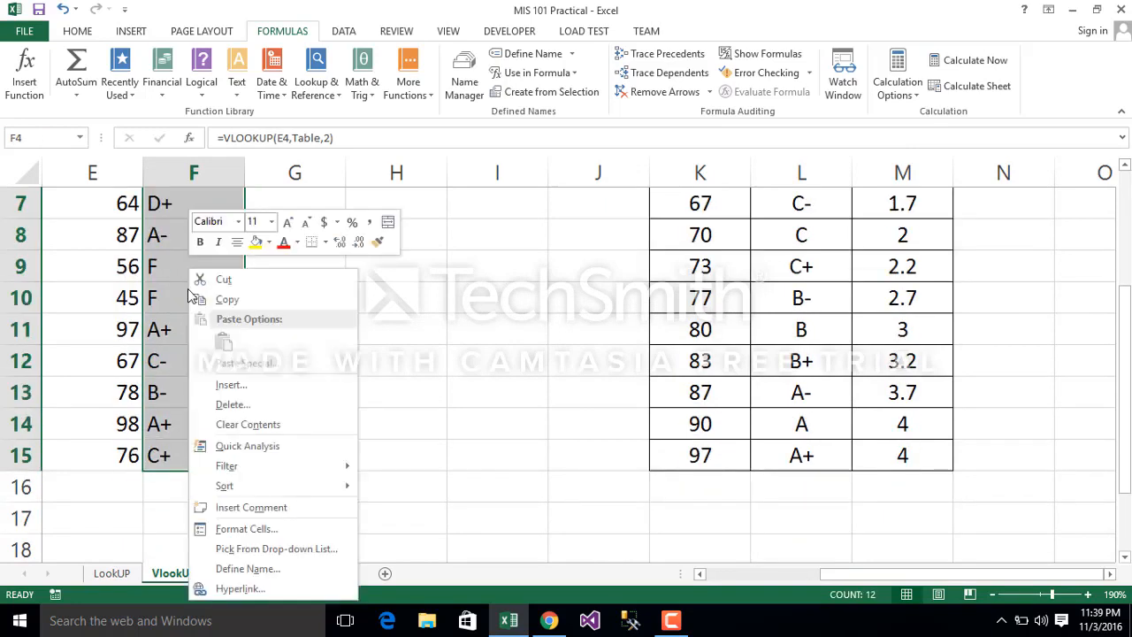
click(242, 425)
scroll(240, 425, up, 2)
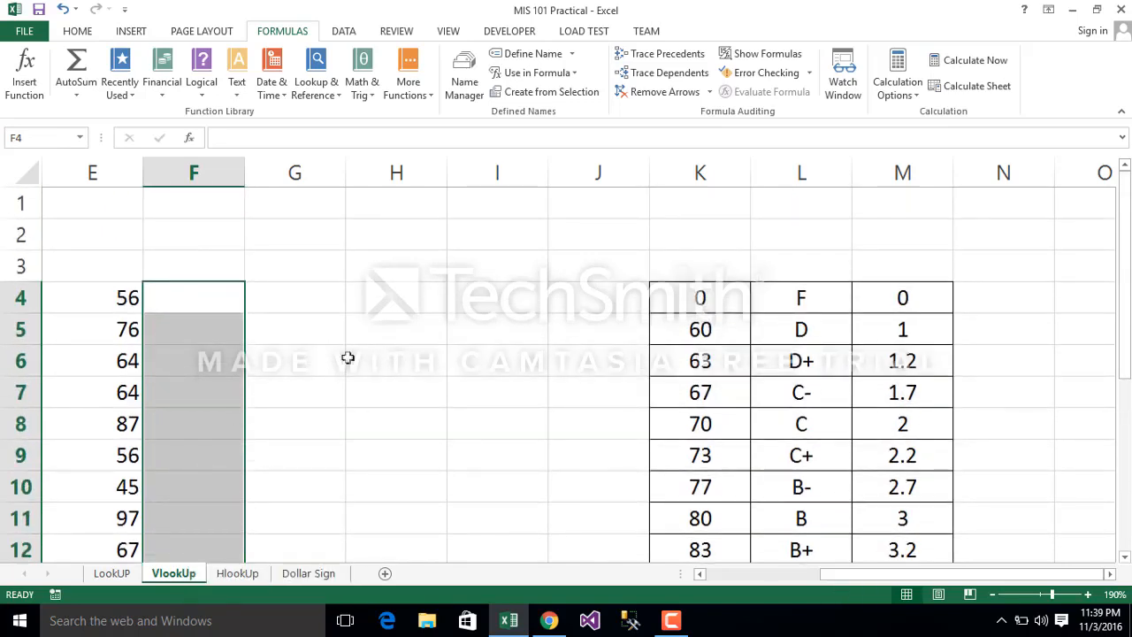
Step: Delete two empty columns, H and I, between the scores and the grade table
click(394, 172)
right_click(394, 170)
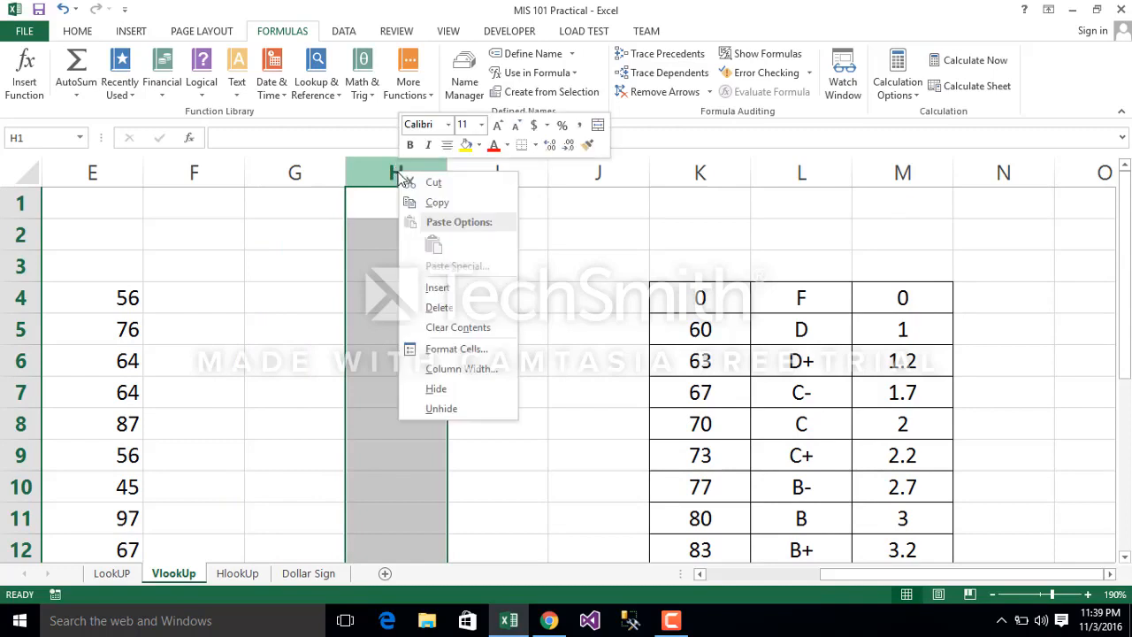
click(442, 307)
click(461, 168)
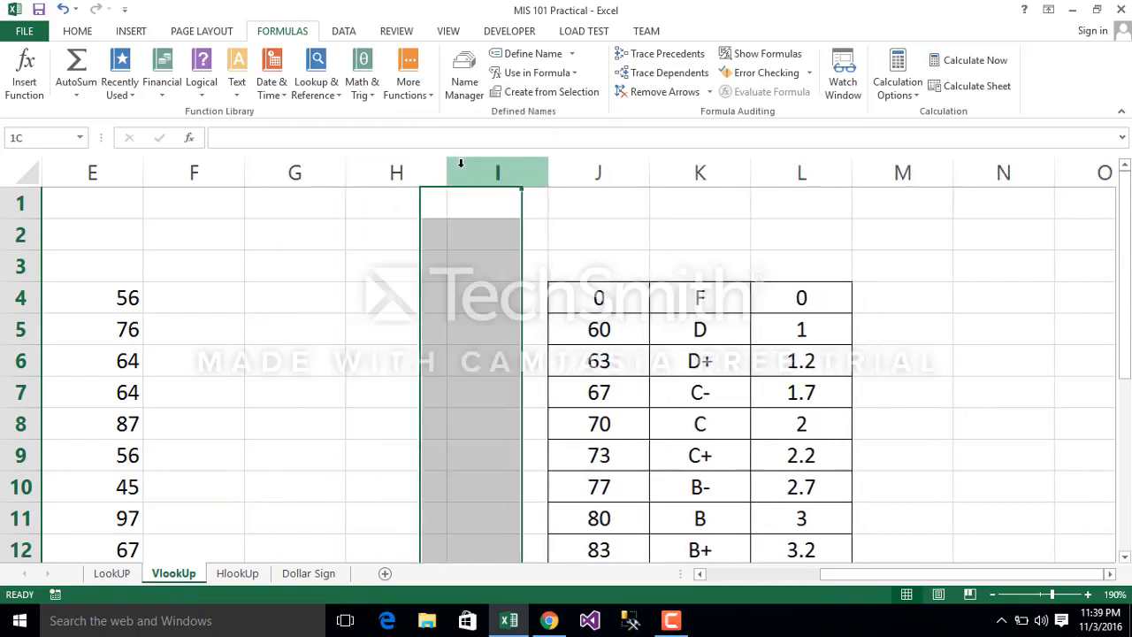
right_click(461, 165)
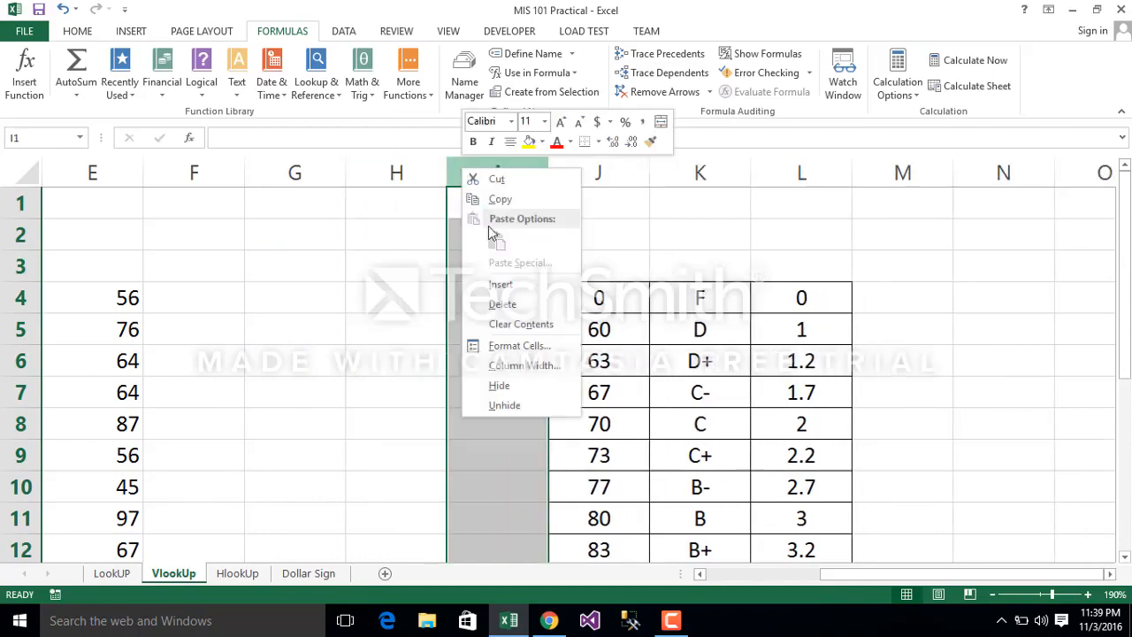
click(497, 305)
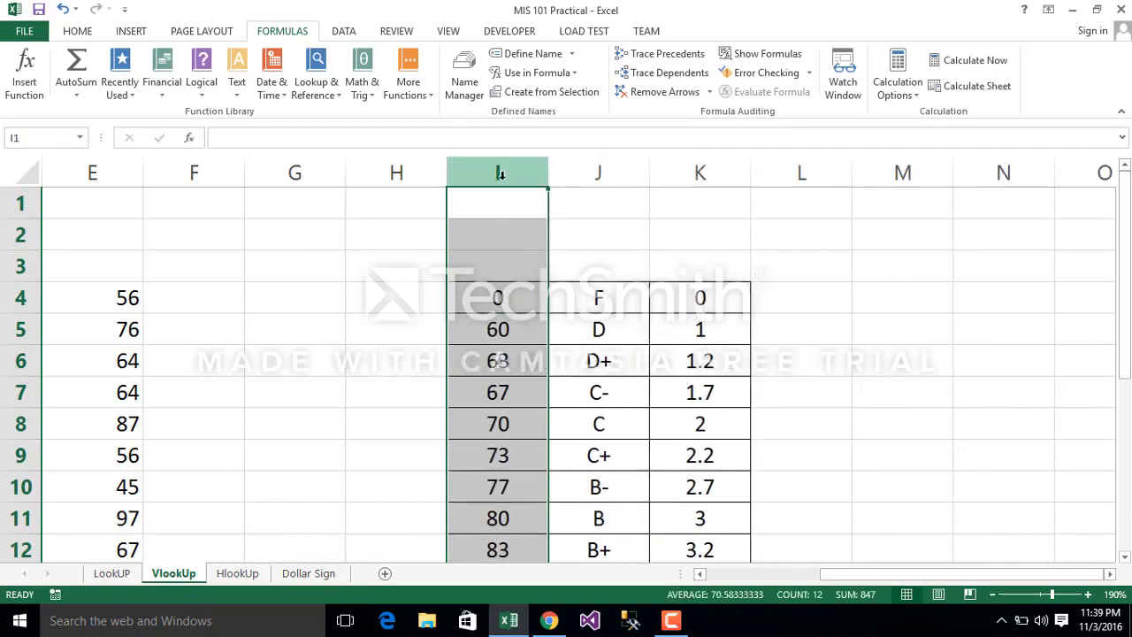
Step: Review columns I, J and K of the grade table one by one, and check the whole range I4:K15
click(502, 181)
click(623, 168)
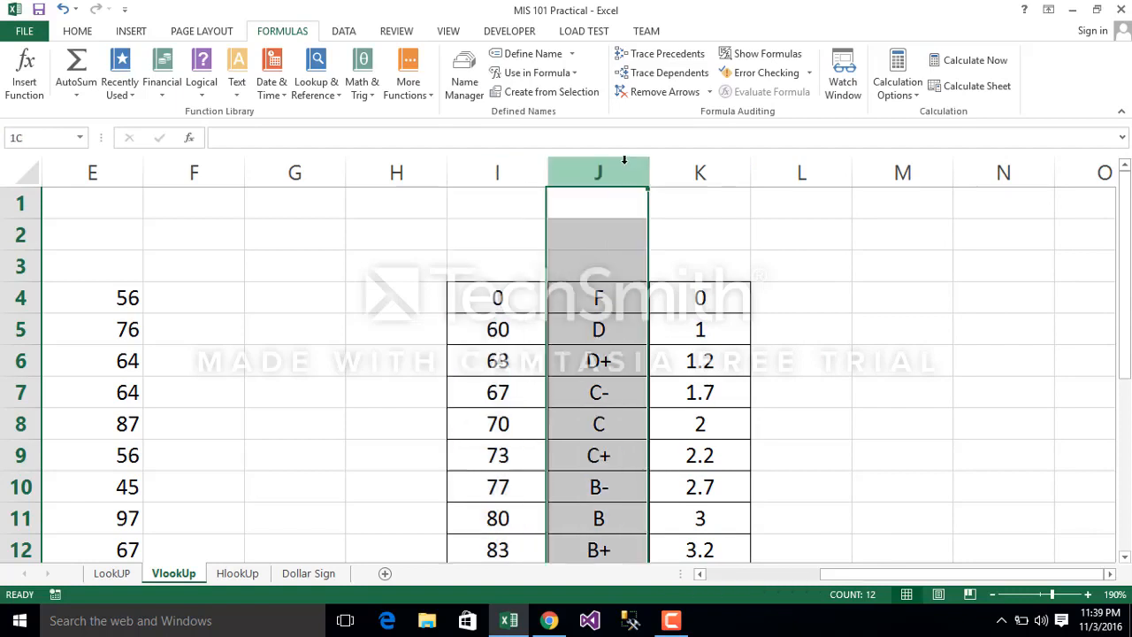
click(712, 170)
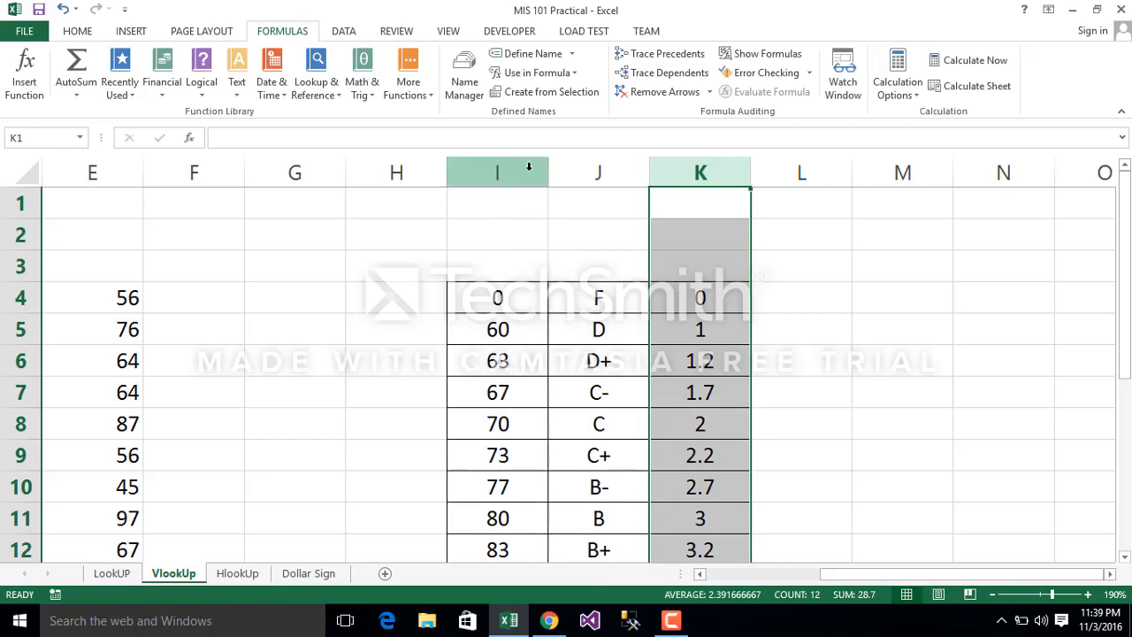
click(466, 300)
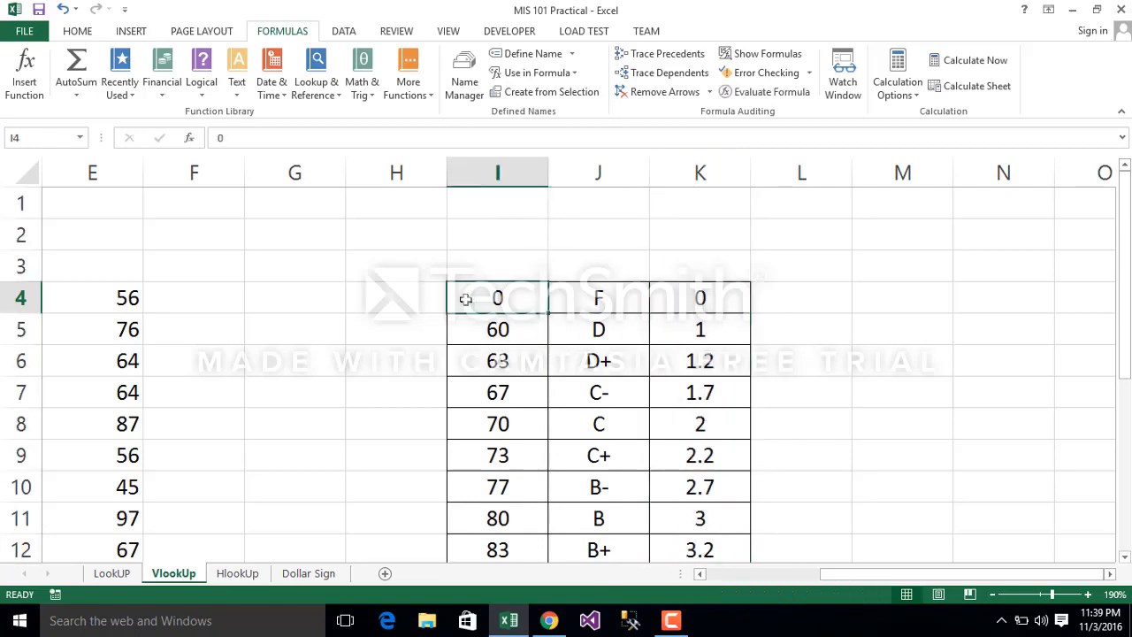
key(shift+Right)
key(shift+Right)
key(shift+Down)
key(shift+Down)
key(shift+Down)
key(shift+Down)
key(shift+Down)
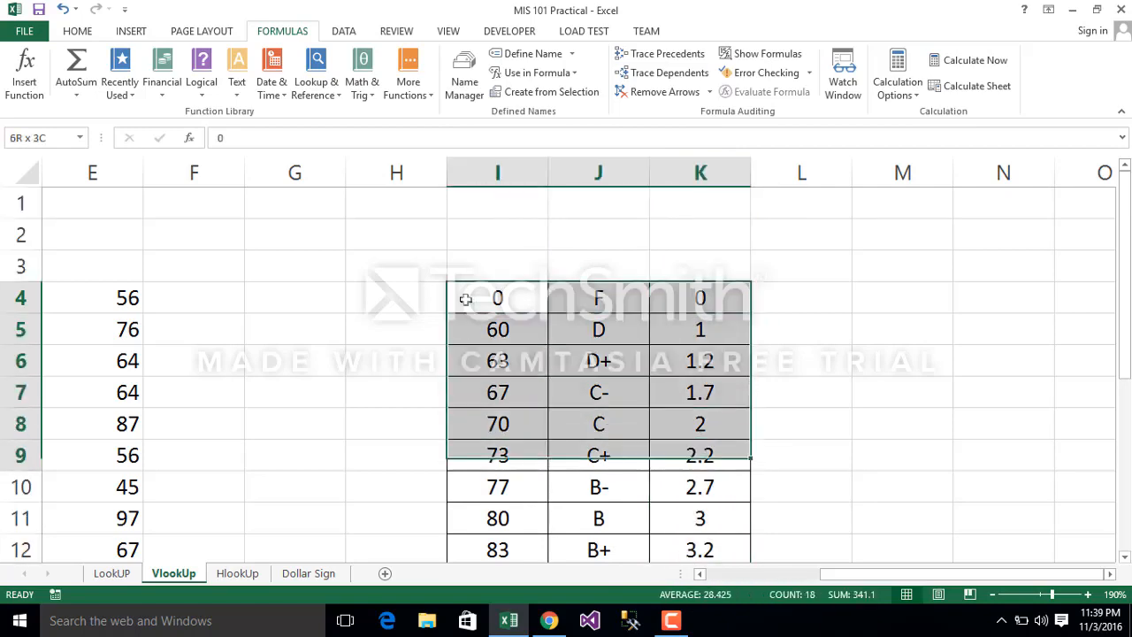
key(shift+Down)
key(shift+Down)
key(shift+Down)
key(shift+Down)
key(shift+Down)
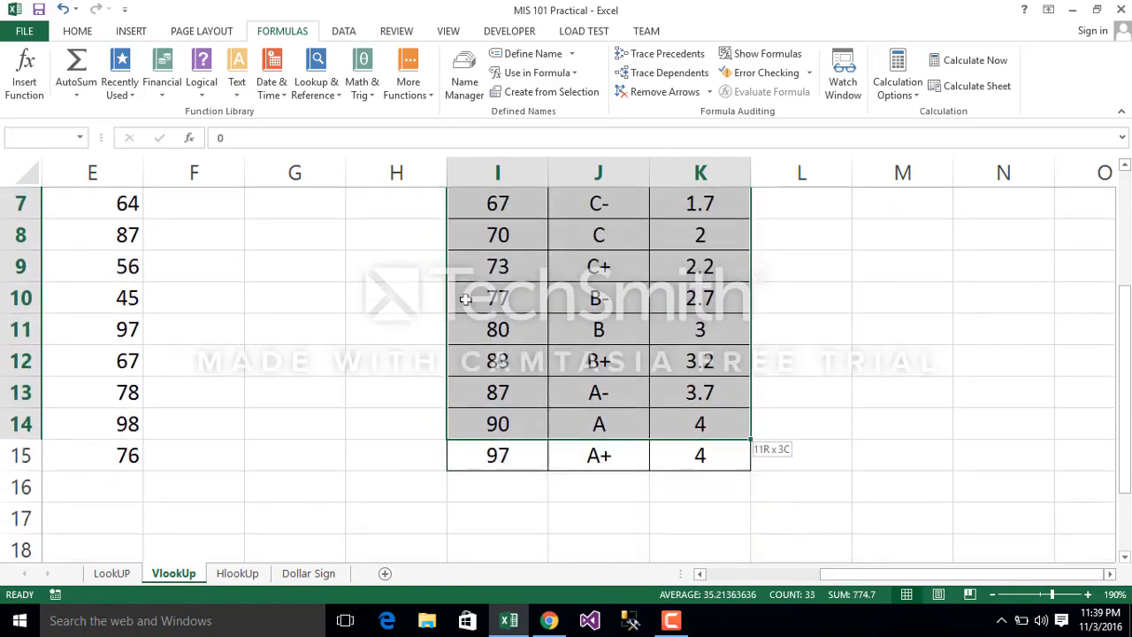
key(shift+Down)
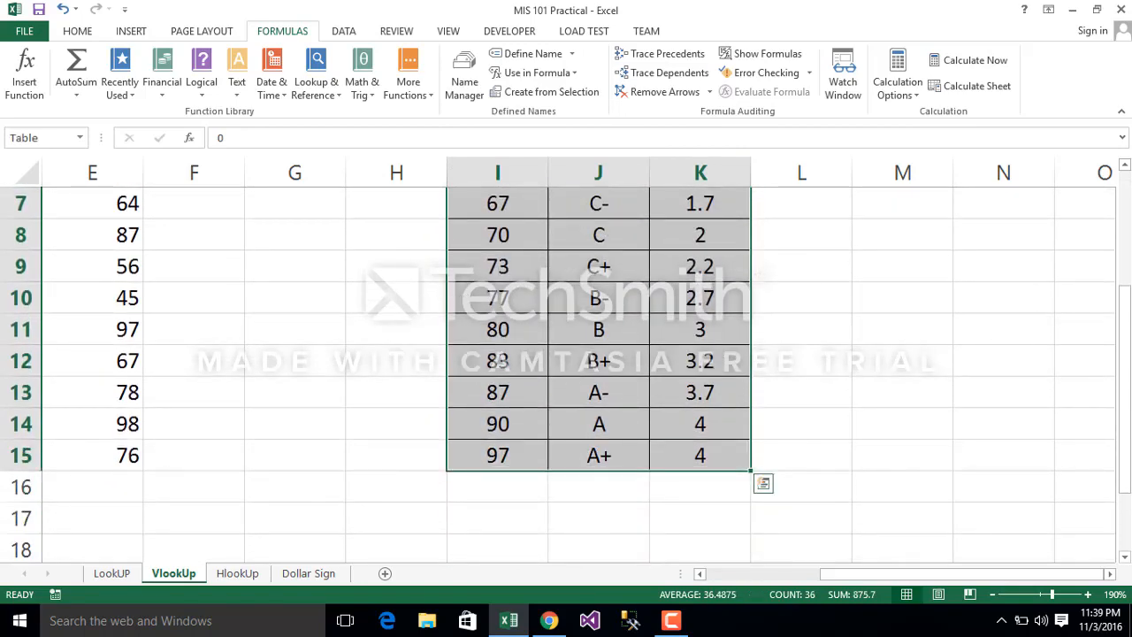
drag(1126, 414, 1125, 357)
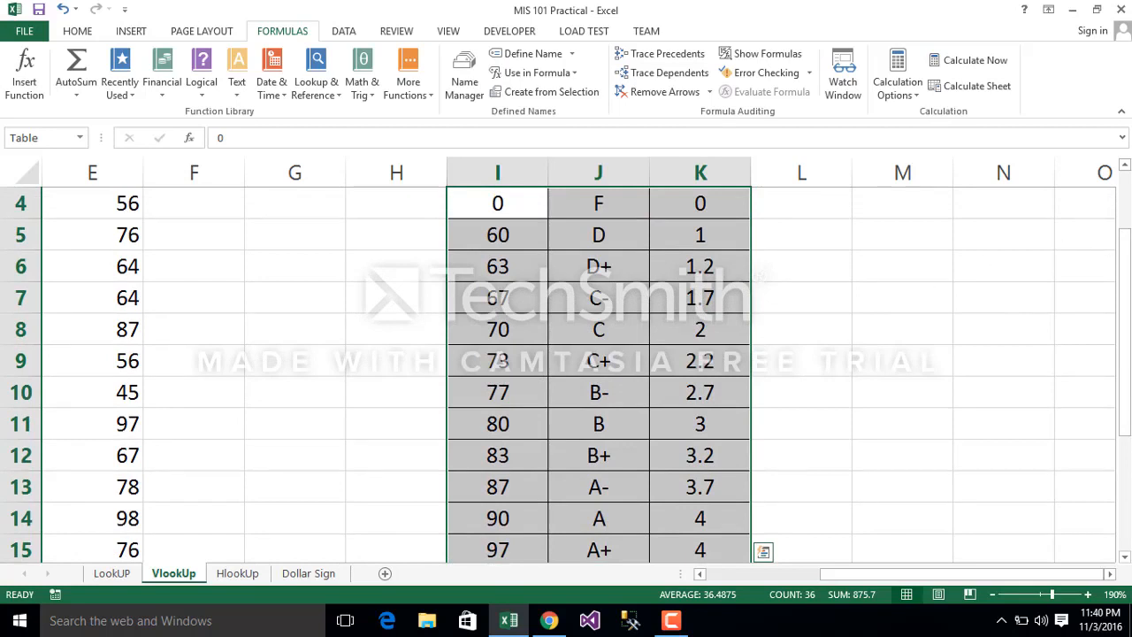
click(770, 276)
Step: Examine how the score thresholds in column I correspond to the letter grades in column J
click(479, 202)
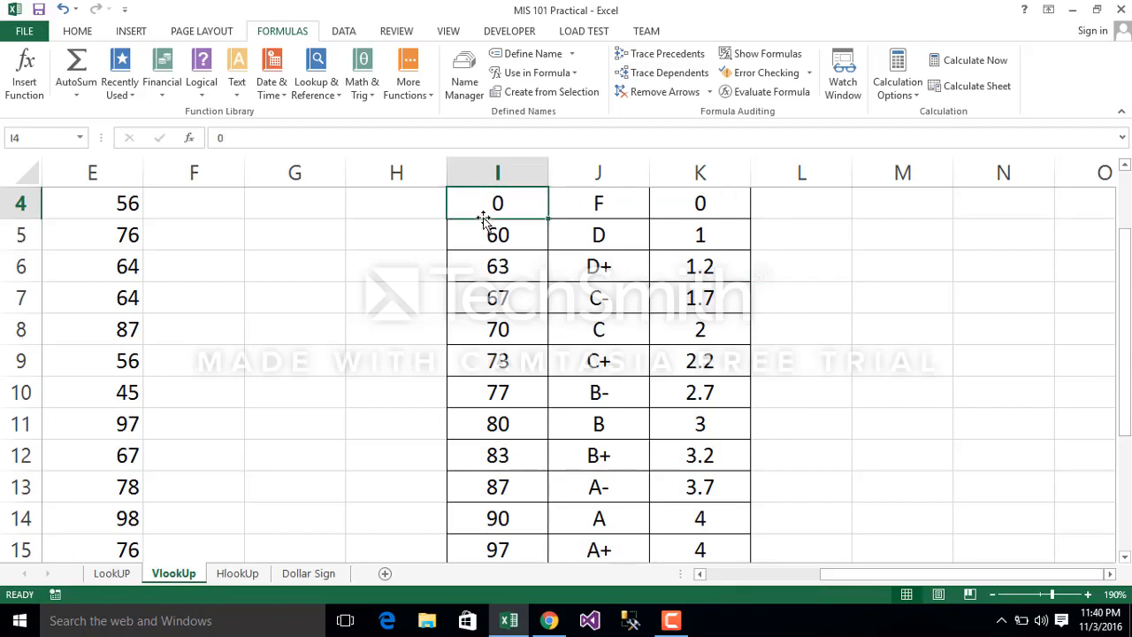
click(483, 231)
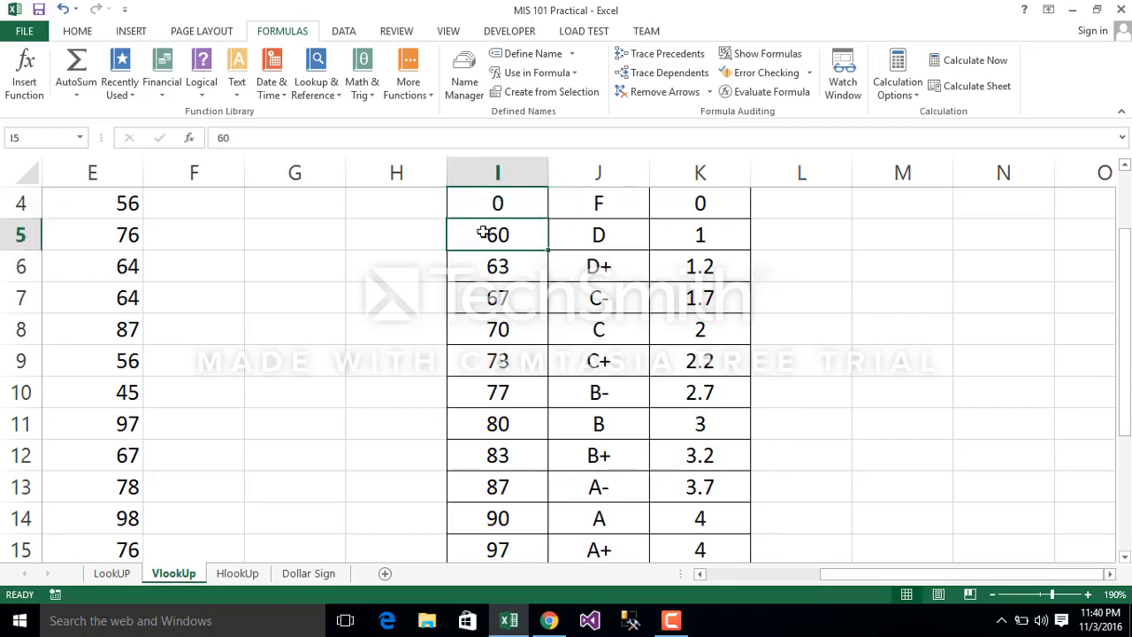
click(567, 210)
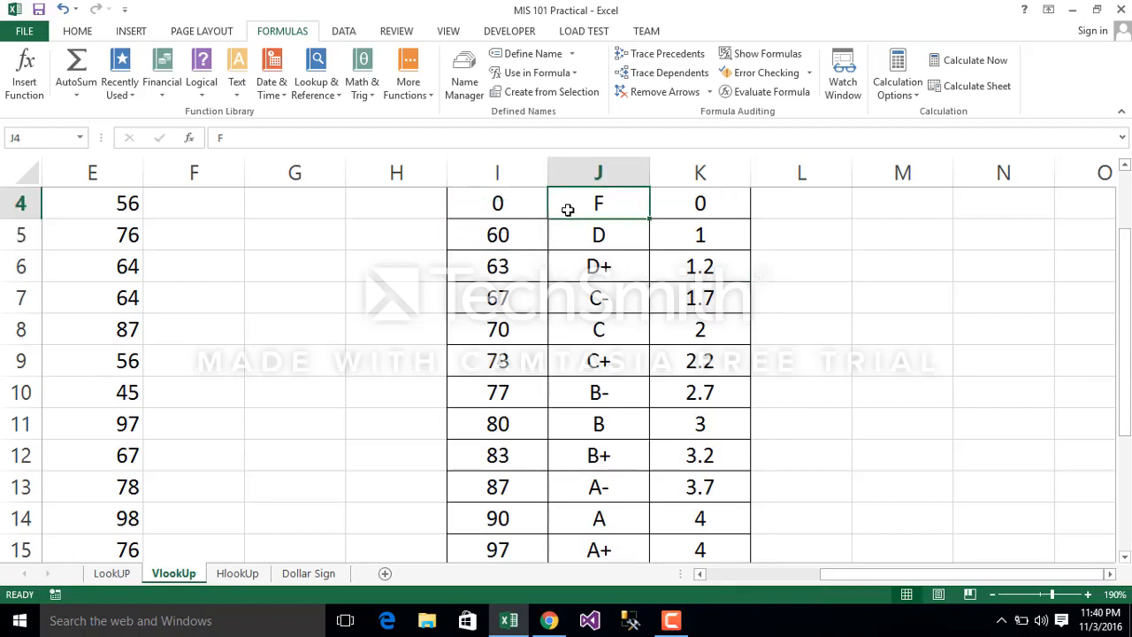
click(499, 237)
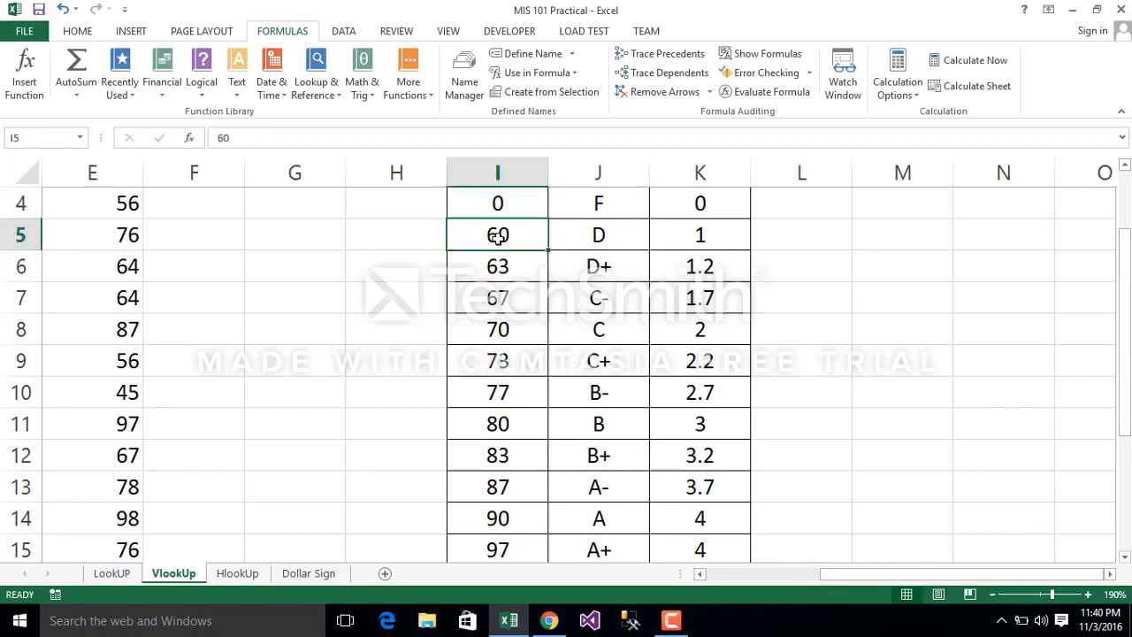
click(495, 271)
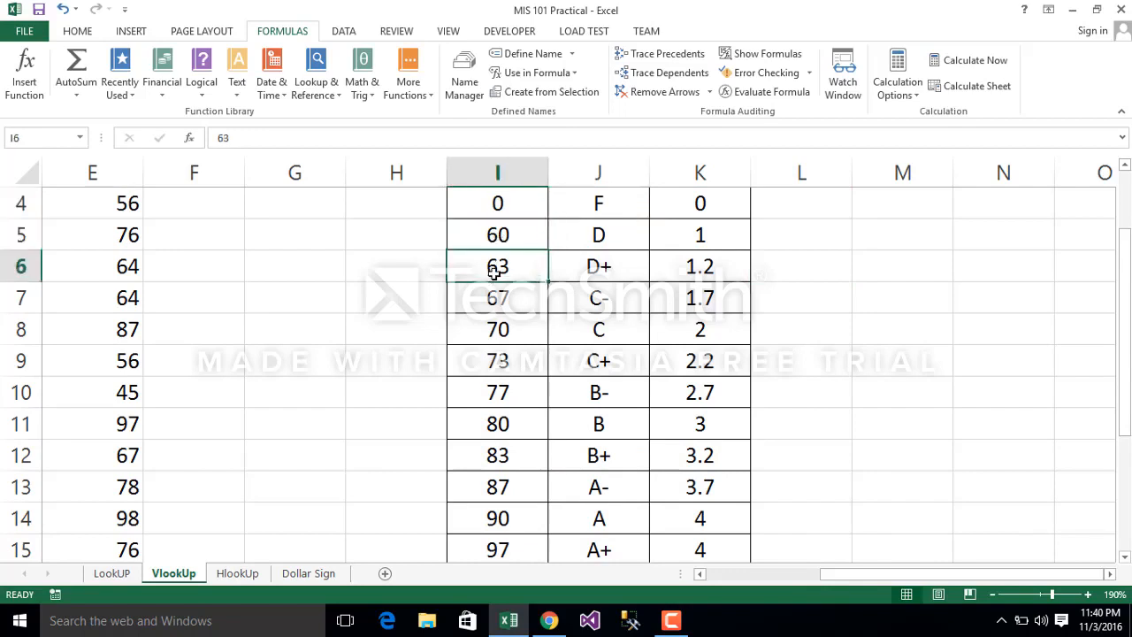
click(589, 237)
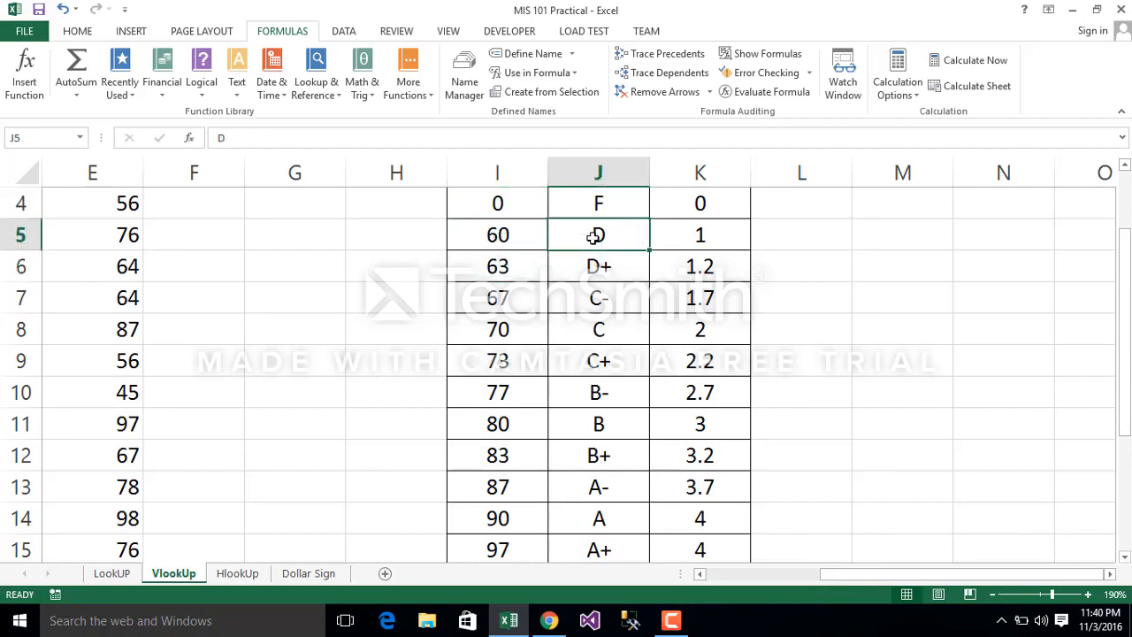
click(511, 205)
drag(512, 206, 633, 295)
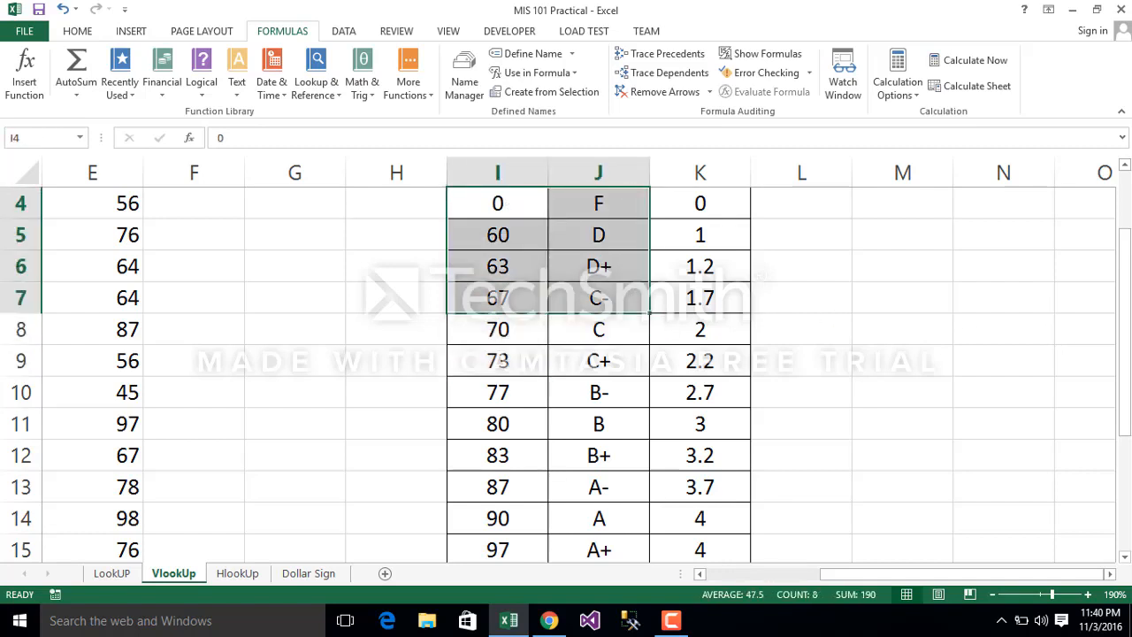
mouse_move(1126, 329)
mouse_down()
mouse_move(1130, 294)
mouse_move(1129, 314)
mouse_up()
click(539, 288)
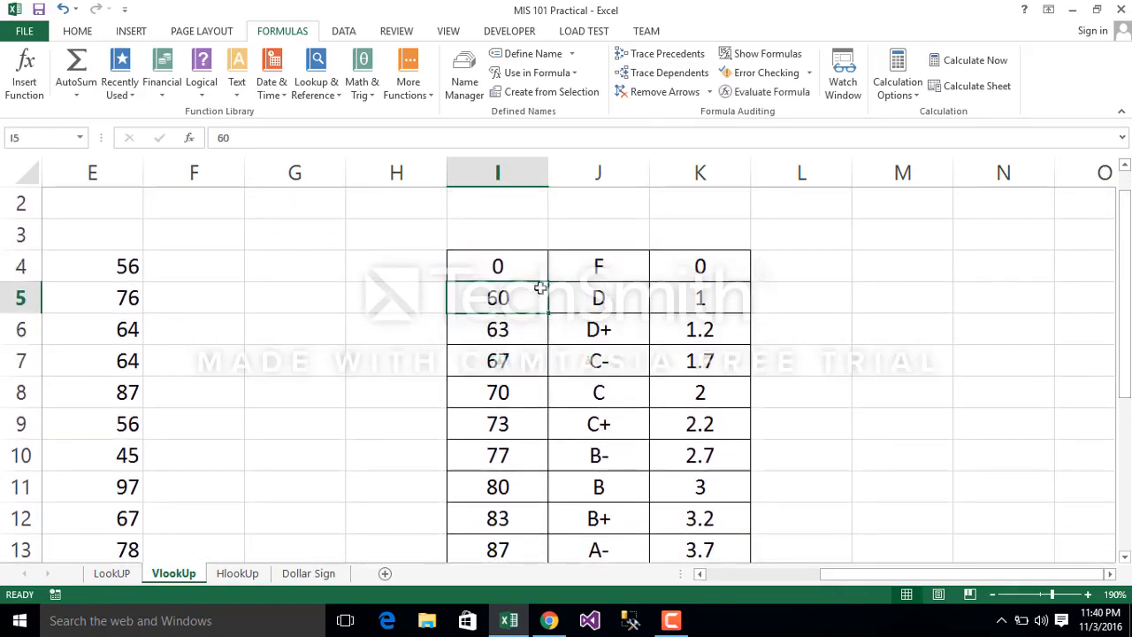
click(179, 264)
text(=vl)
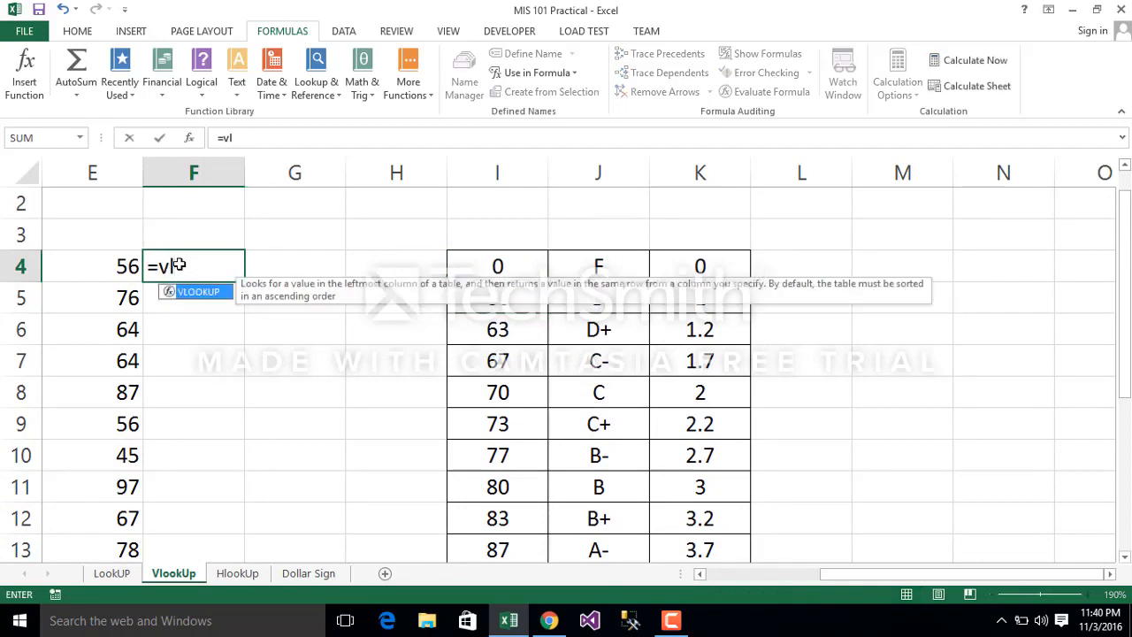
key(Tab)
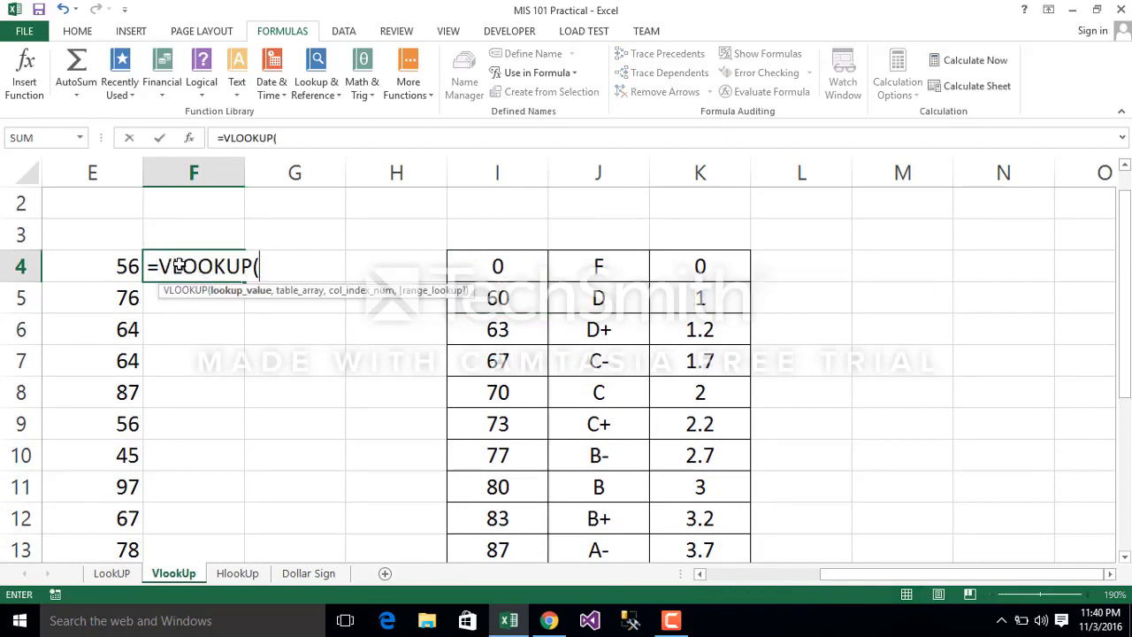
click(110, 274)
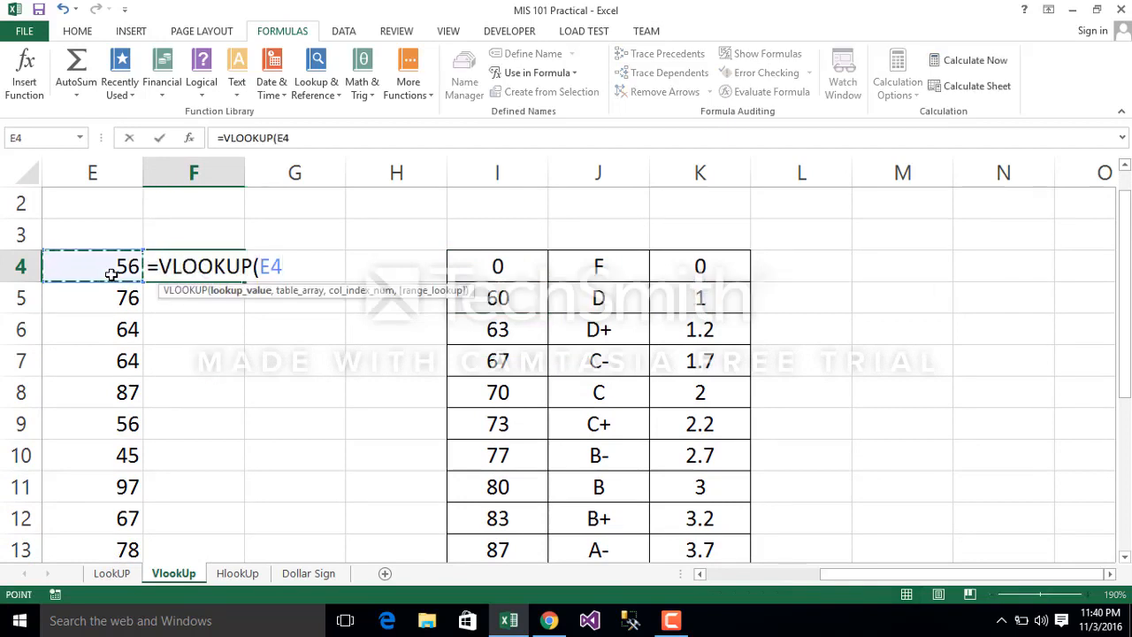
text(,)
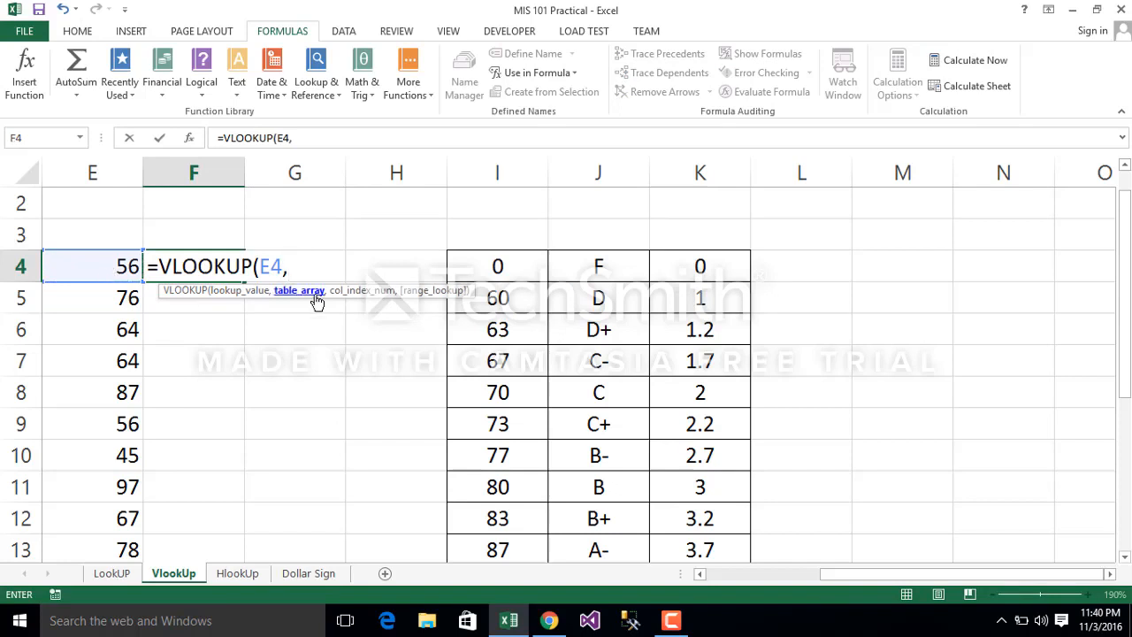
key(BackSpace)
key(BackSpace)
key(BackSpace)
key(BackSpace)
key(BackSpace)
key(BackSpace)
key(BackSpace)
key(BackSpace)
key(BackSpace)
key(BackSpace)
key(BackSpace)
key(BackSpace)
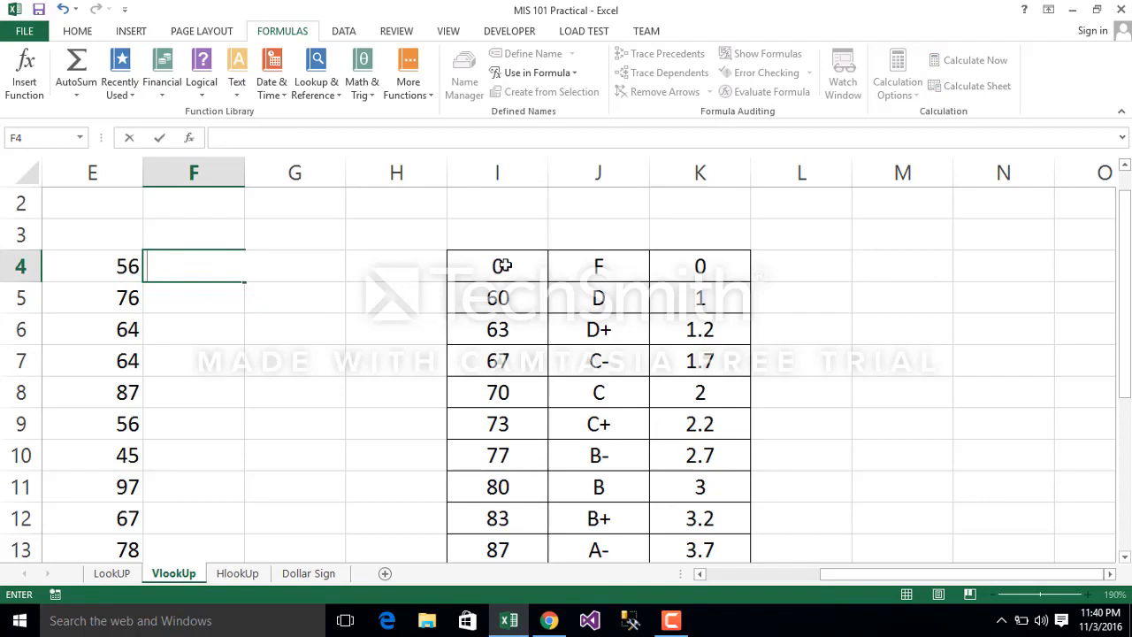
Step: Try to select the grade table starting from I4
drag(496, 265, 801, 544)
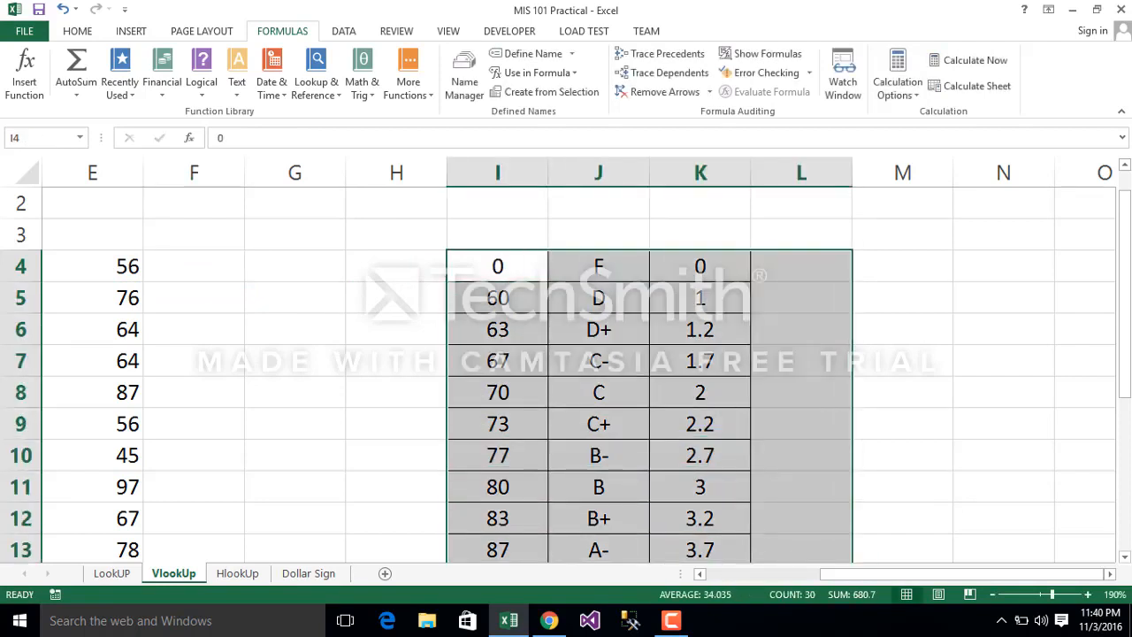
click(1126, 558)
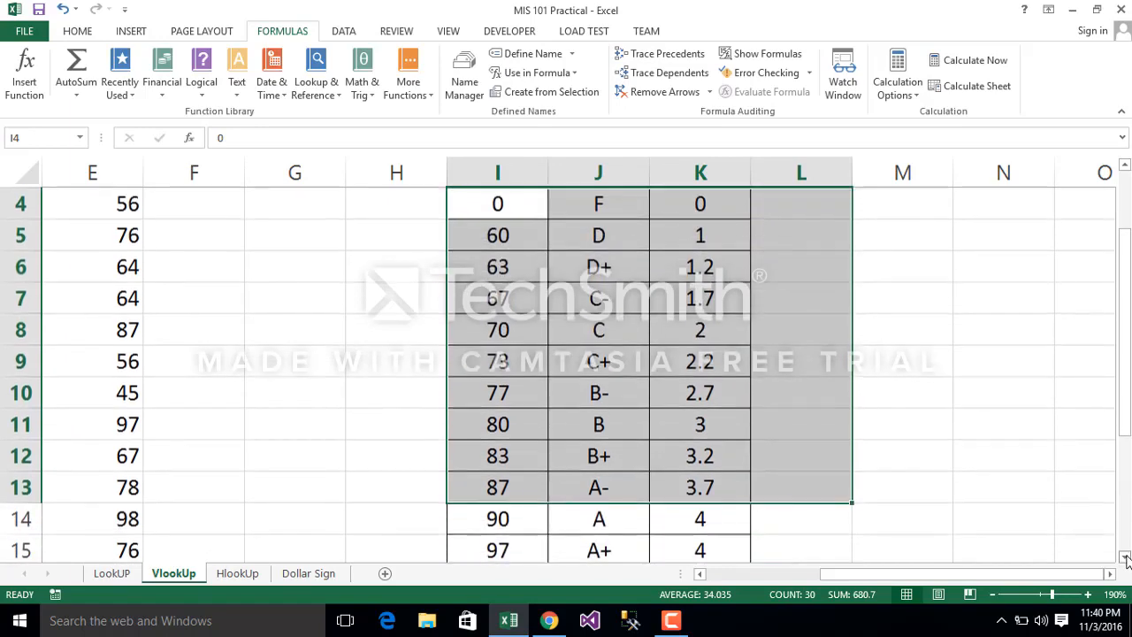
click(1126, 559)
click(1018, 362)
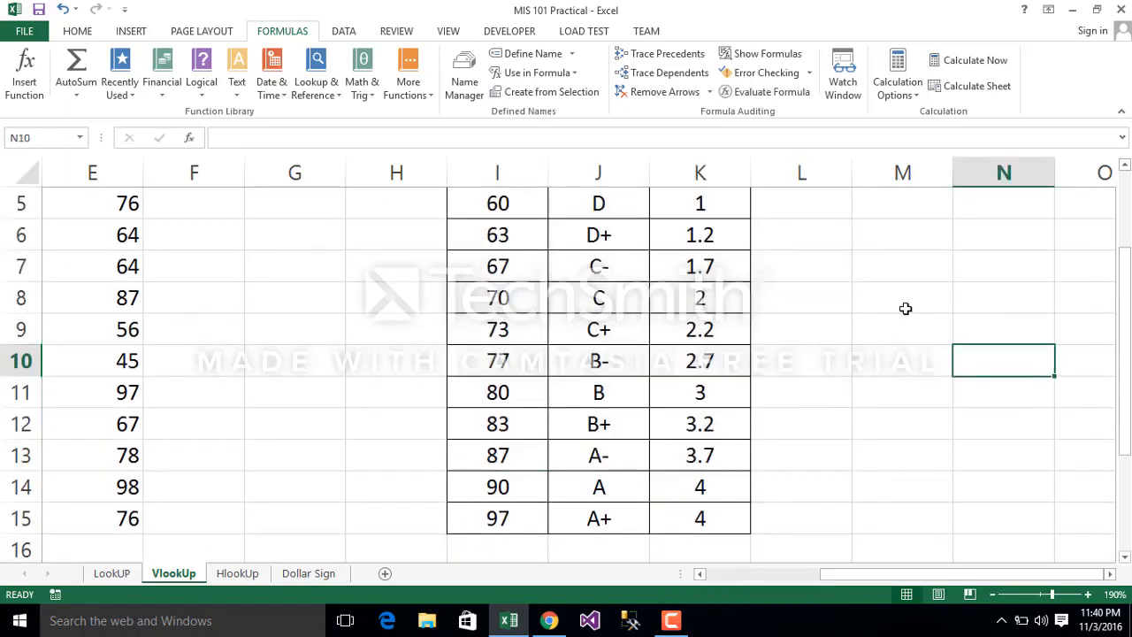
Step: Select the whole grade table, I4:K15, to check the name of the range
drag(1126, 310, 1127, 272)
click(477, 240)
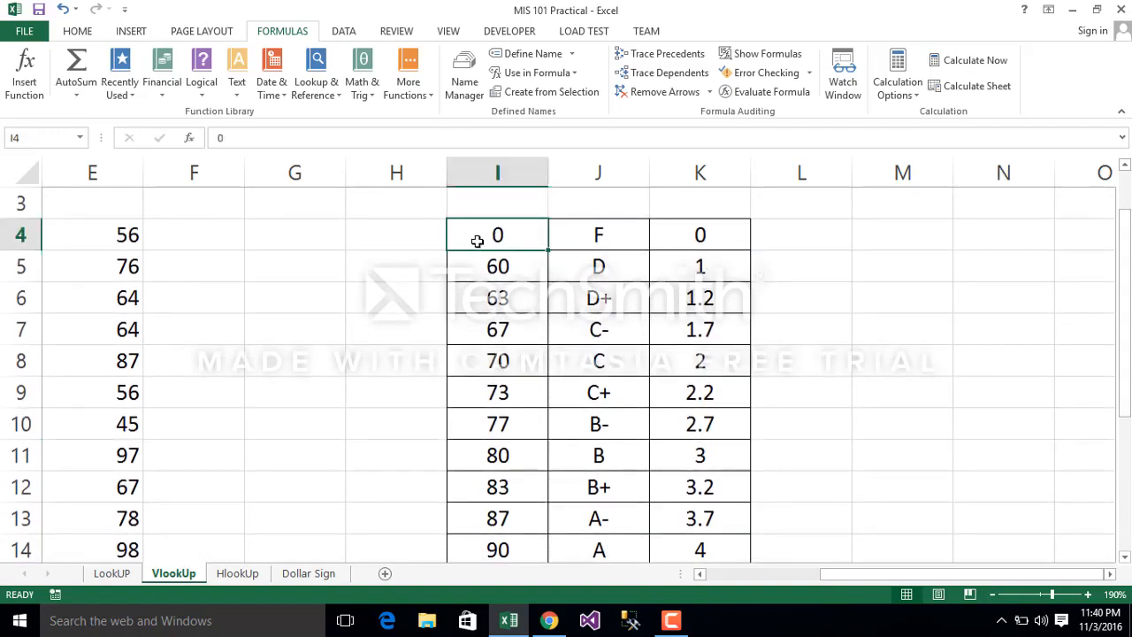
key(shift+Right)
key(shift+Right)
key(shift+Down)
key(shift+Down)
key(shift+Down)
key(shift+Down)
key(shift+Down)
key(shift+Down)
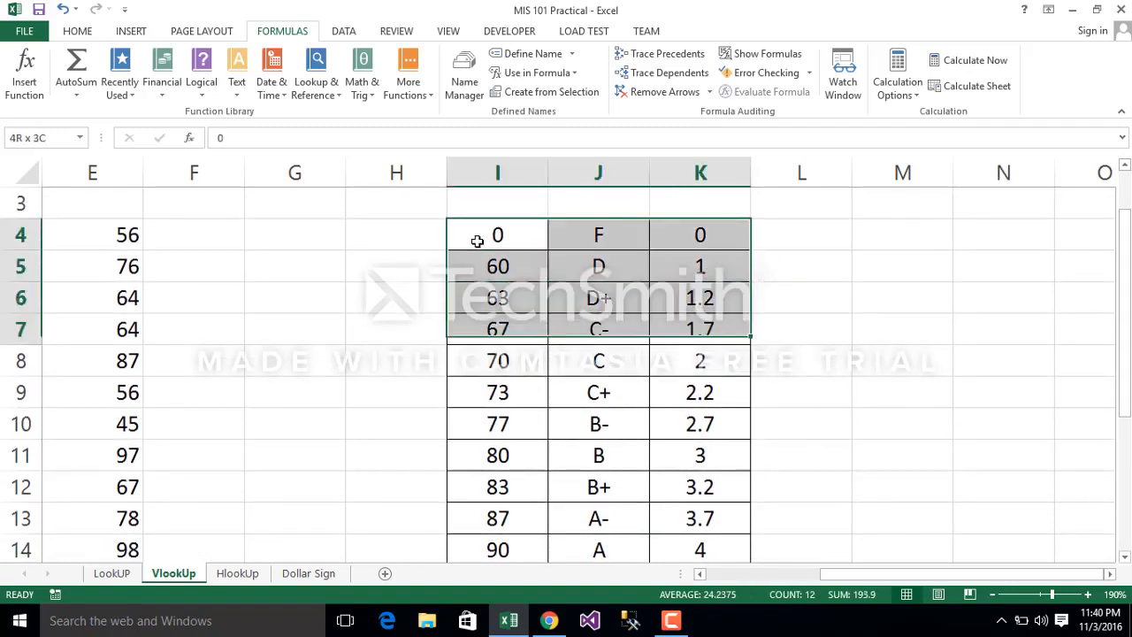
key(shift+Down)
key(shift+Down)
key(shift+Down)
key(shift+Down)
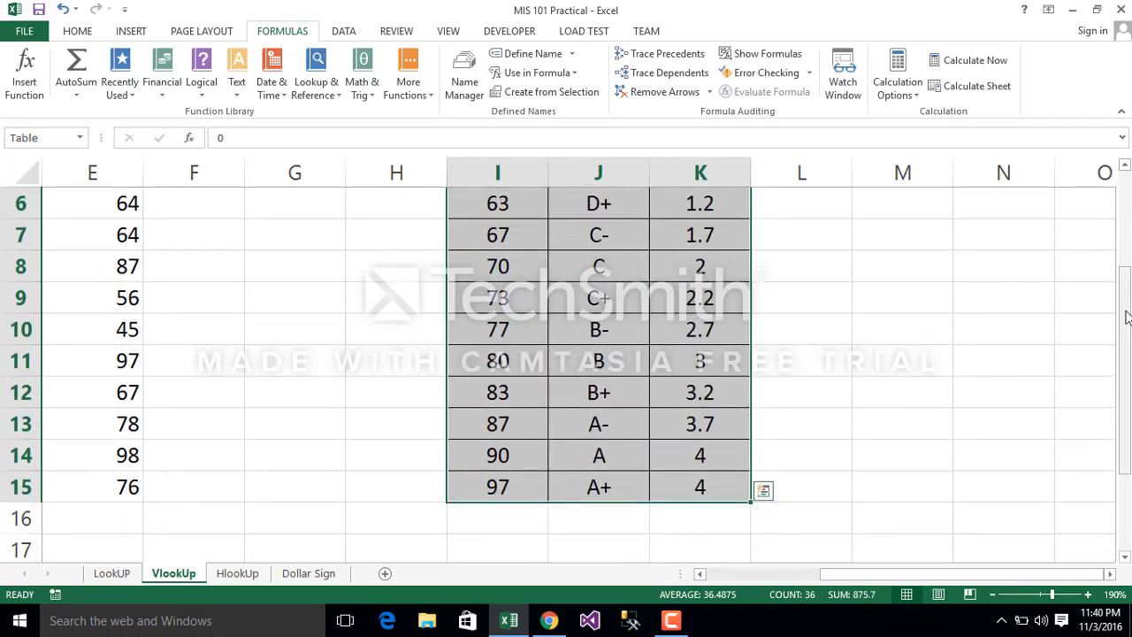
Step: Go through the grade table's columns I, J and K in order to see how they are numbered for the lookup
drag(1125, 313, 1125, 304)
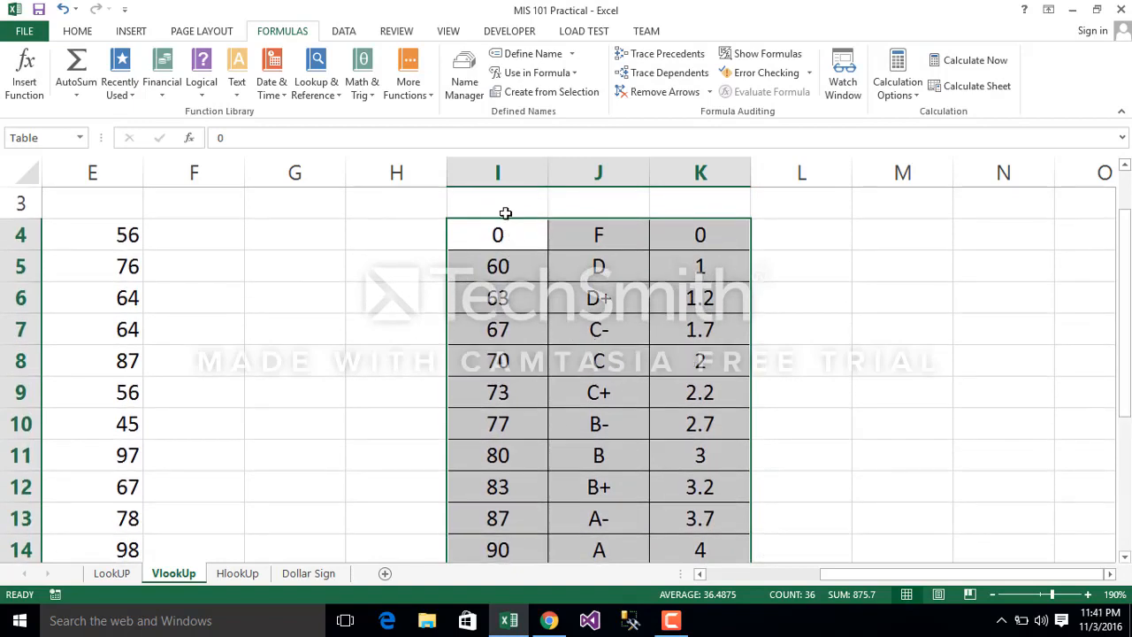
drag(505, 225, 514, 486)
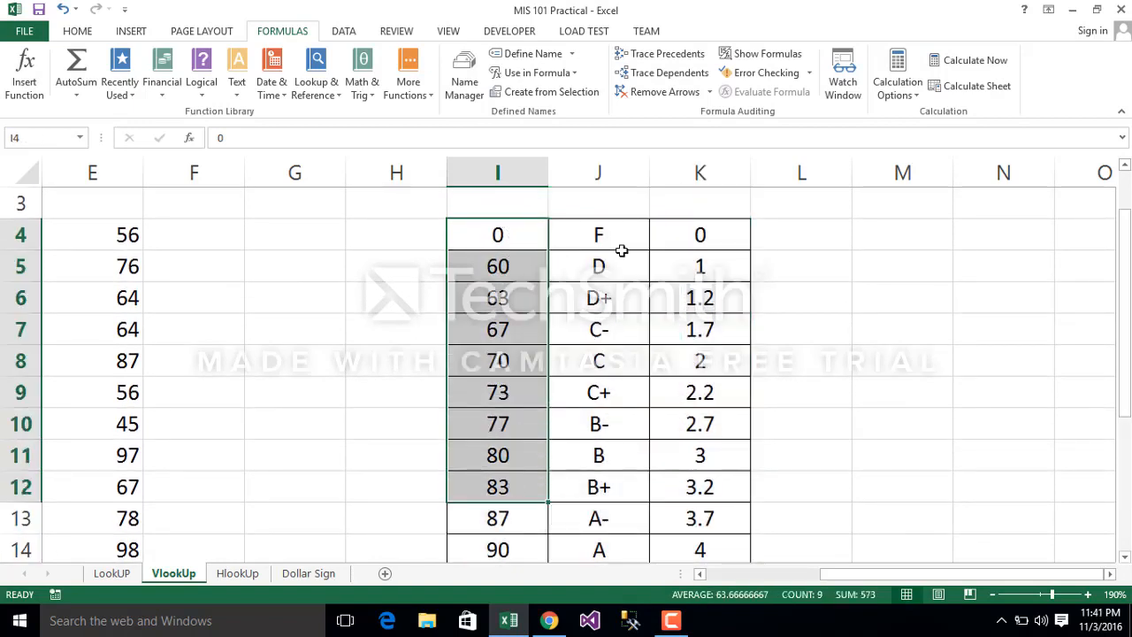
drag(612, 243, 622, 495)
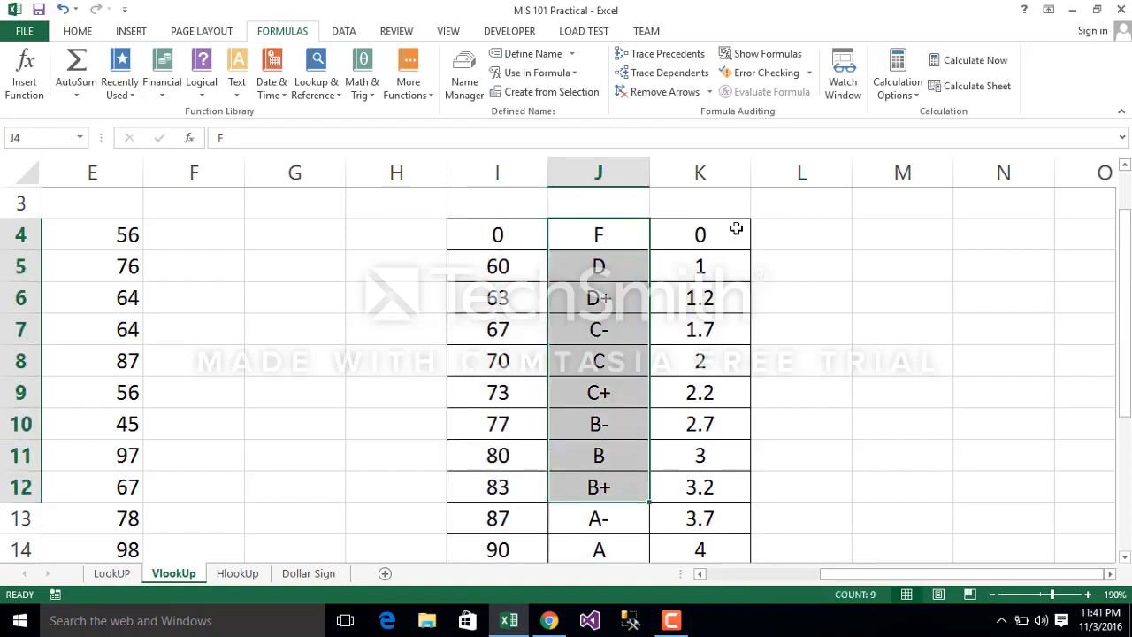
drag(725, 233, 226, 246)
click(357, 269)
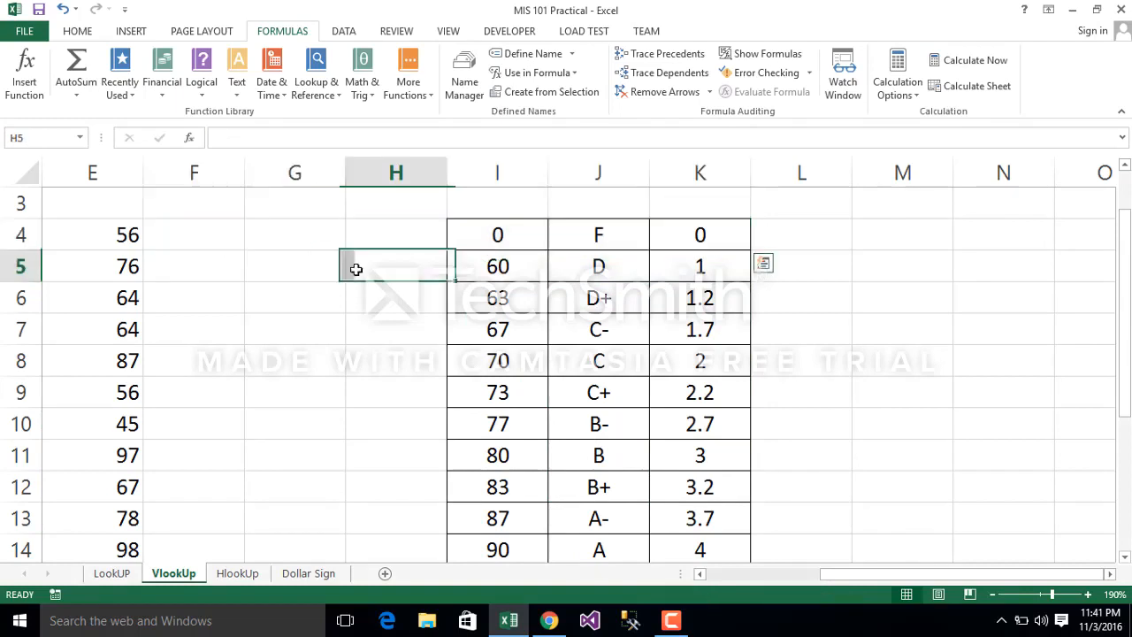
Step: Enter =VLOOKUP(E4,Table,2) in F4 to look up the letter grade and fill it down through F15
click(216, 234)
text(=vl)
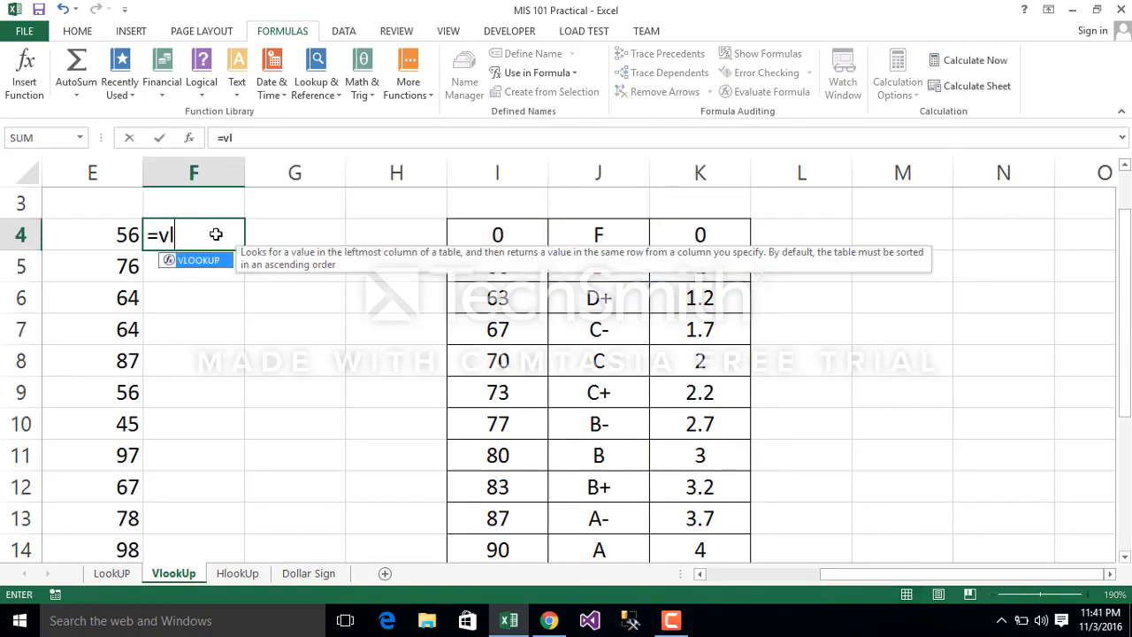
key(Tab)
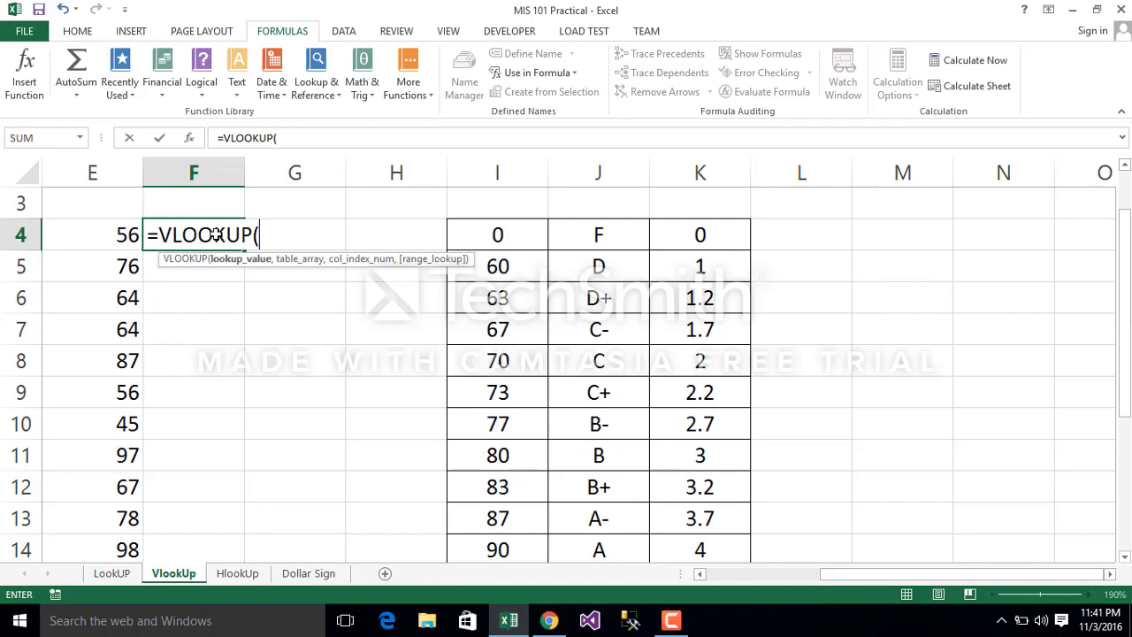
click(115, 236)
text(,)
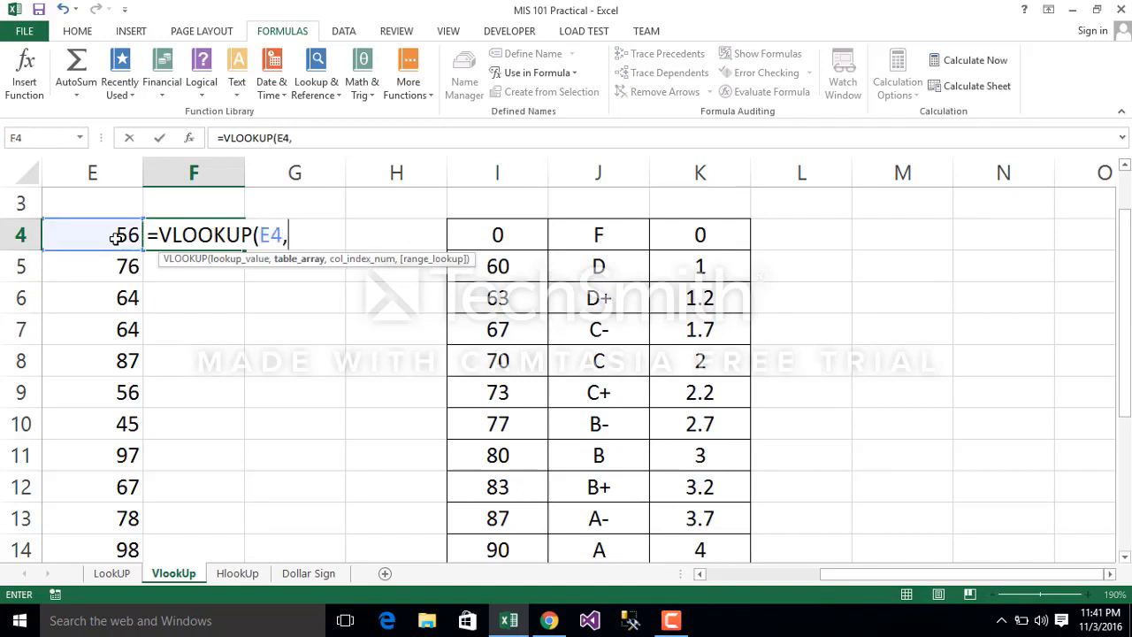
text(ta)
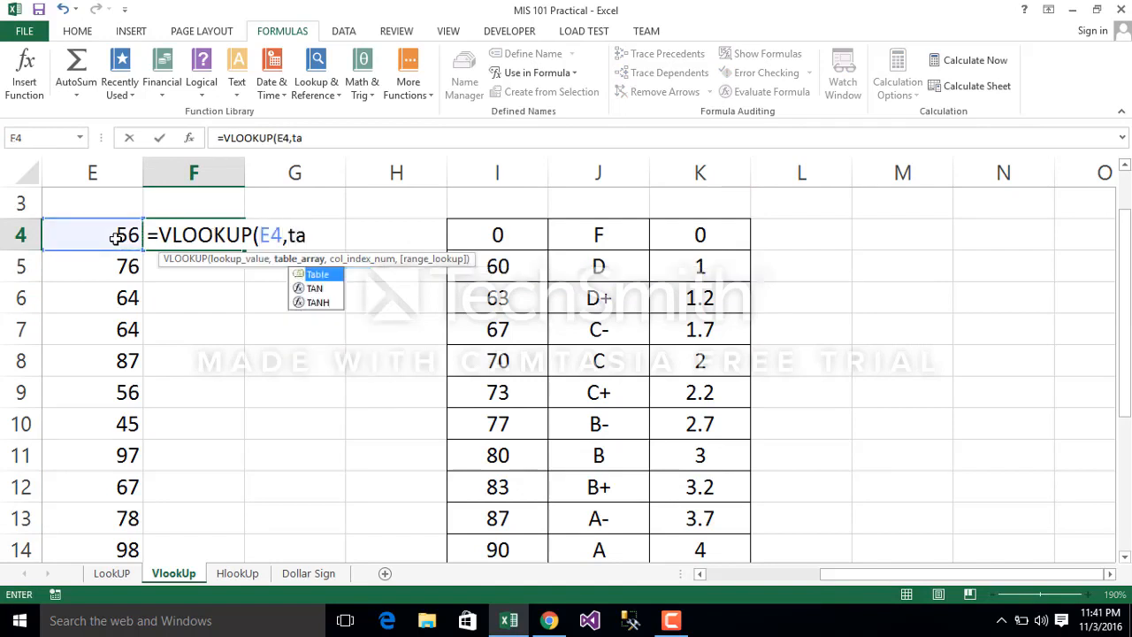
key(Tab)
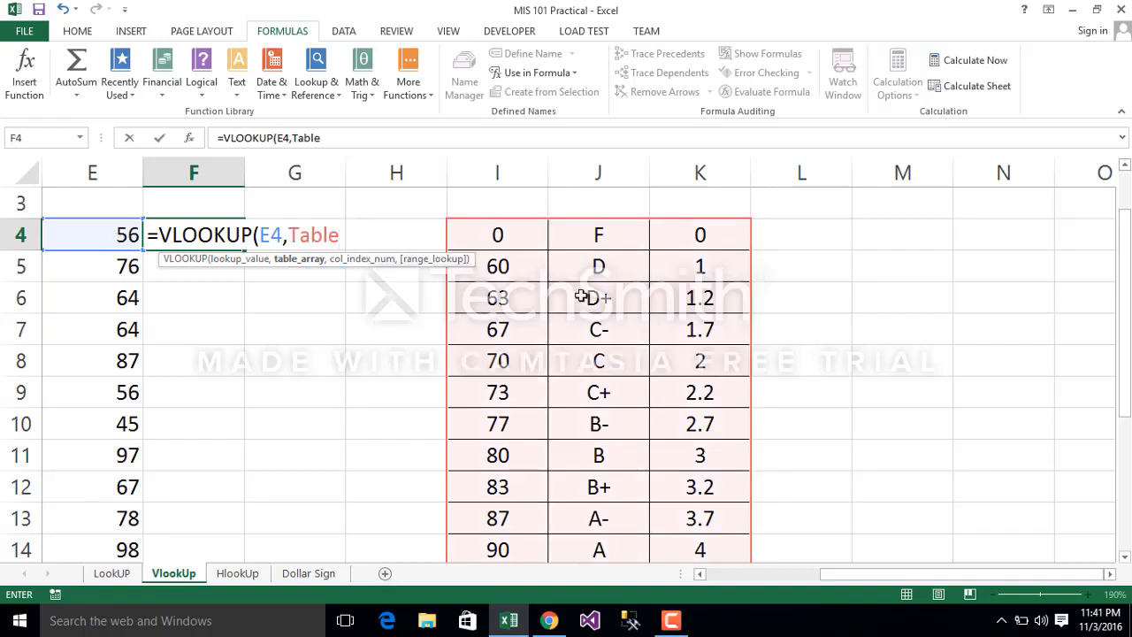
text(,)
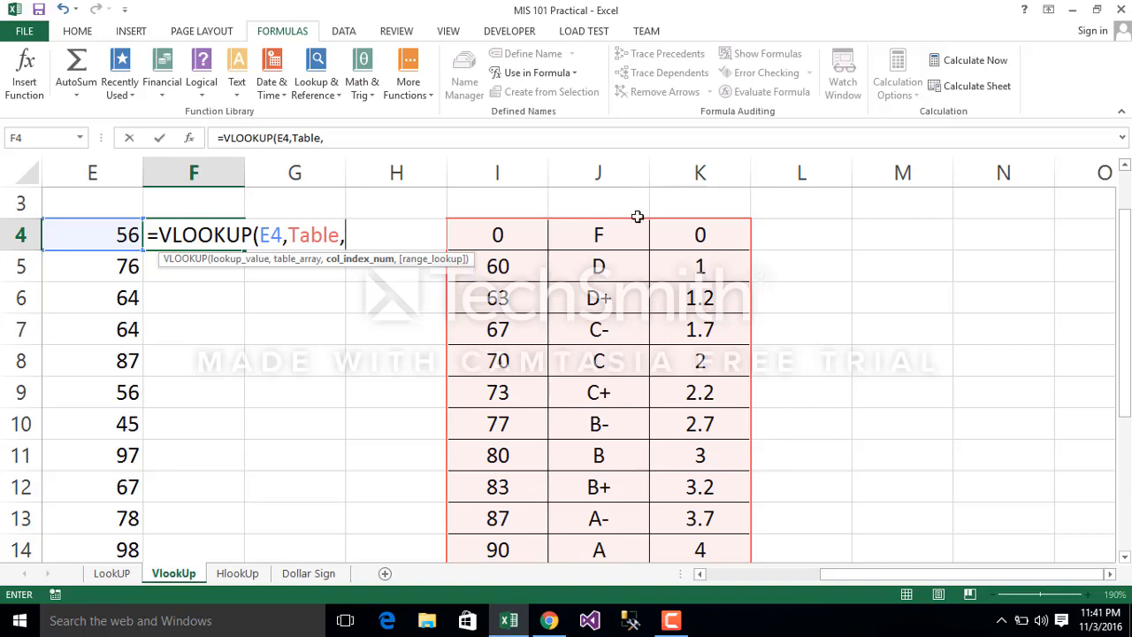
text(2)
key(Return)
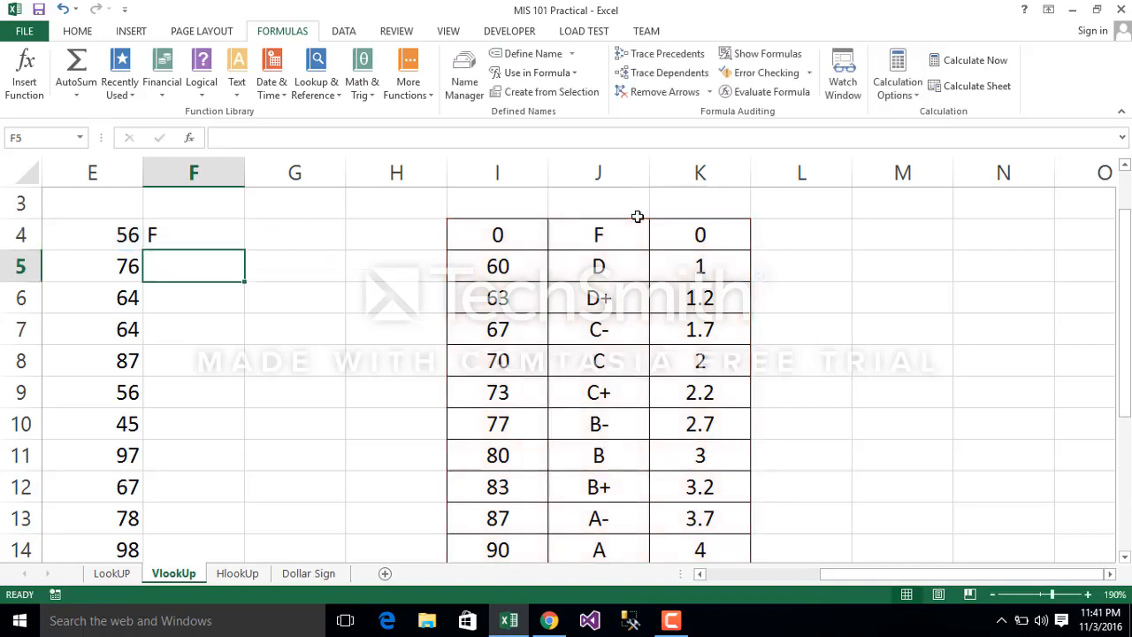
click(179, 239)
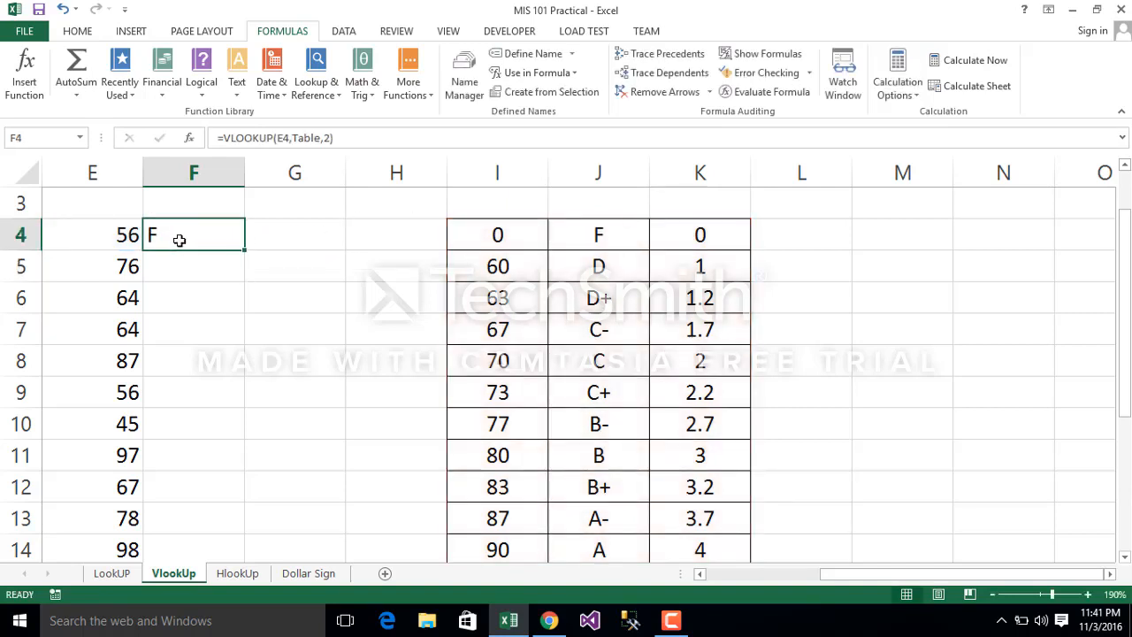
double_click(247, 249)
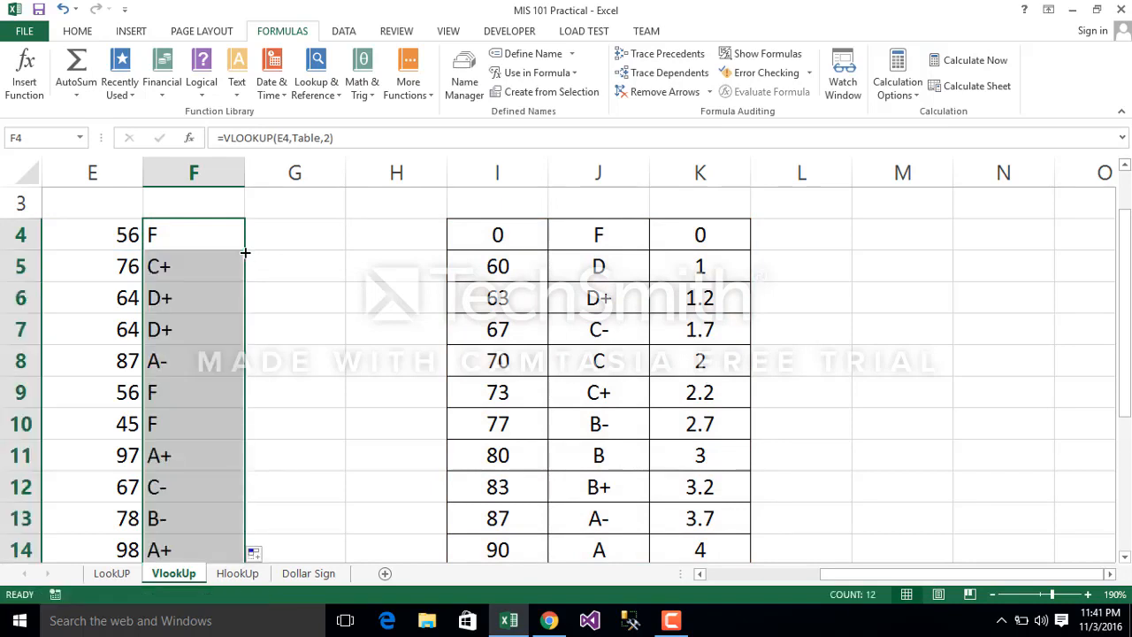
click(297, 244)
click(209, 222)
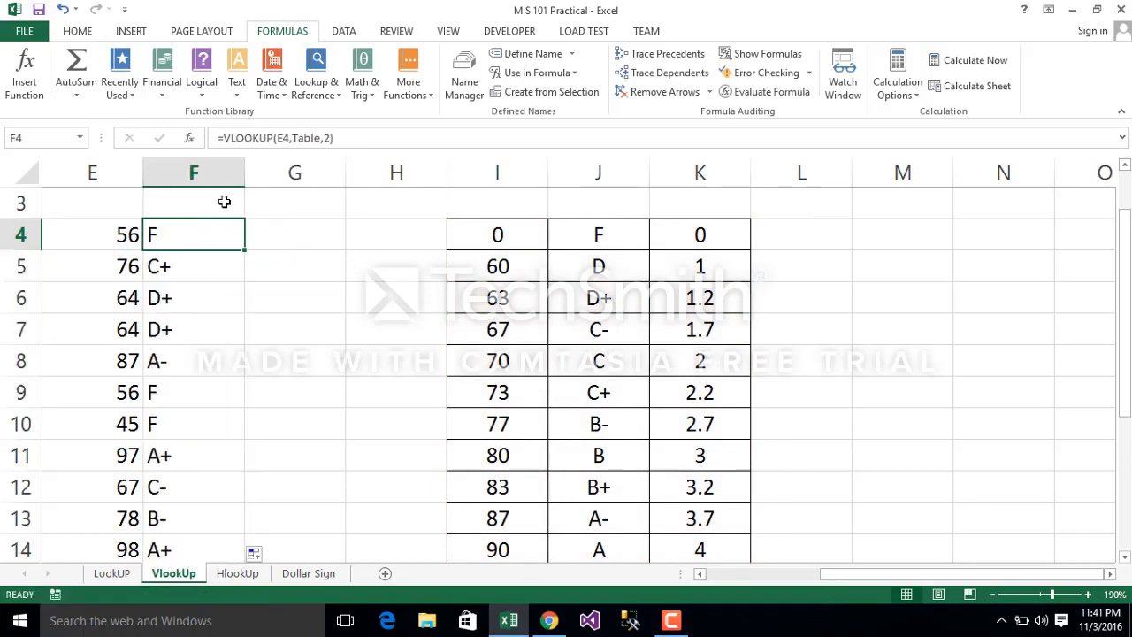
click(277, 140)
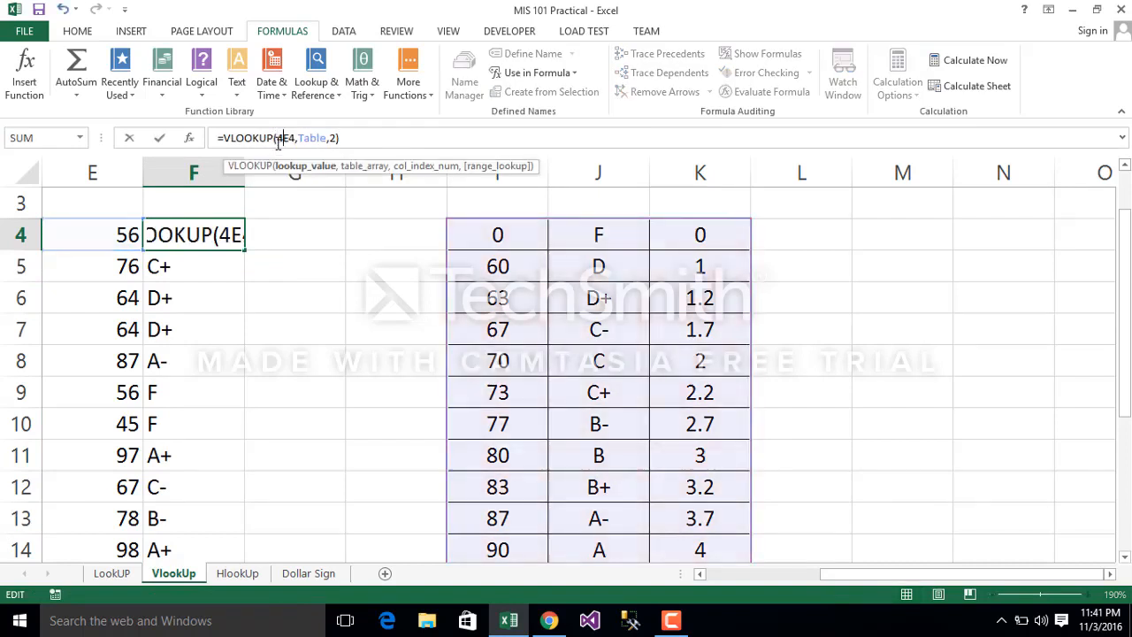
key(Return)
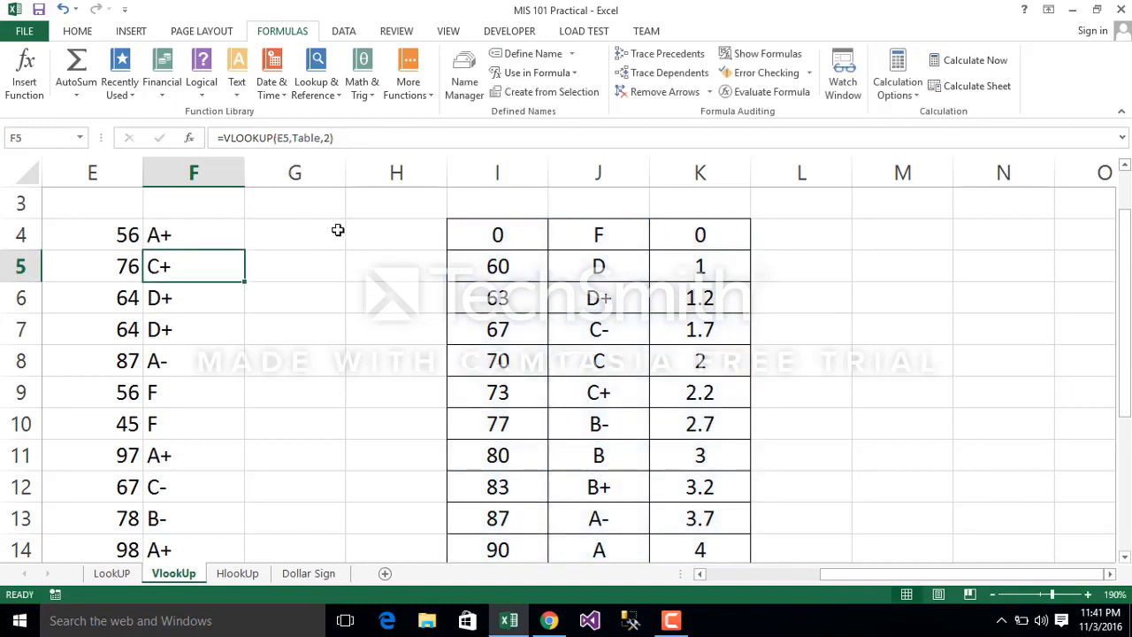
click(211, 232)
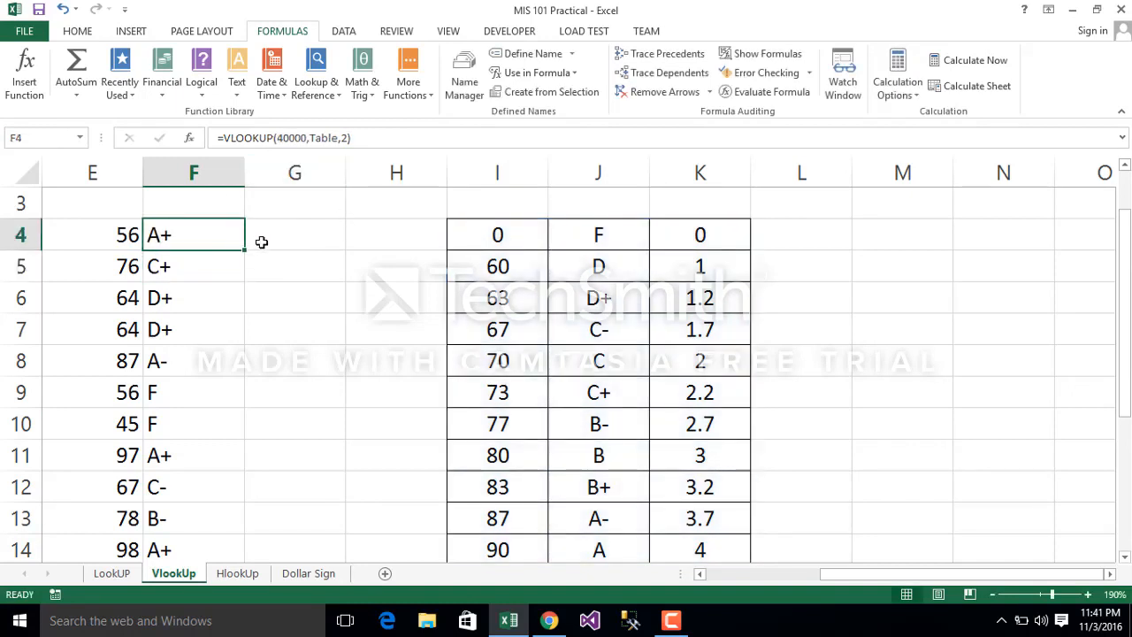
key(ctrl+z)
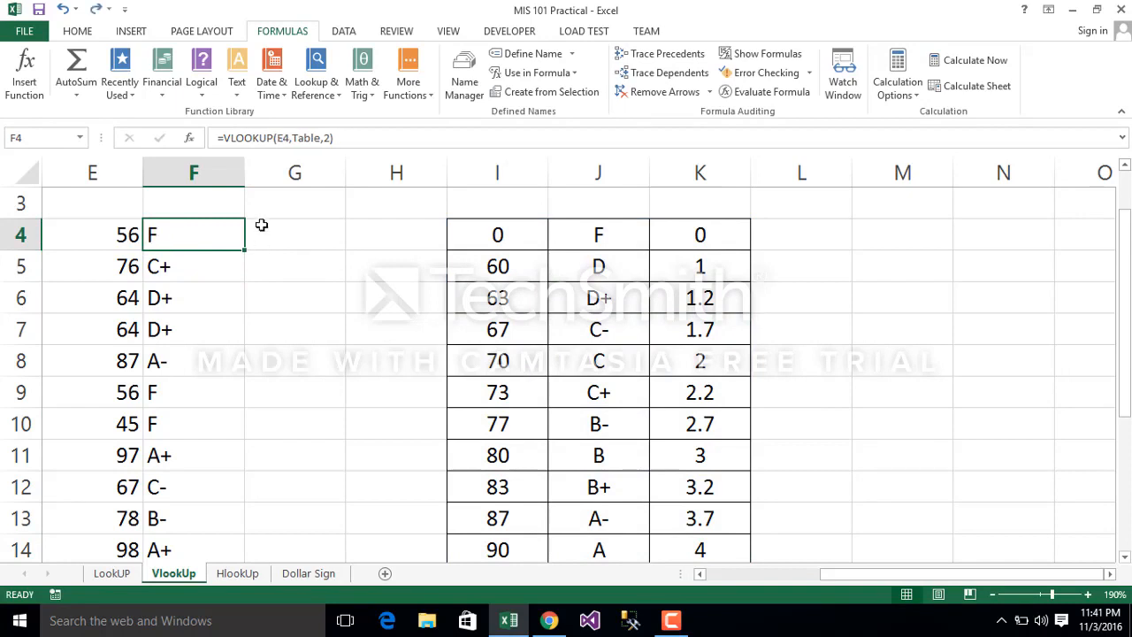
click(280, 140)
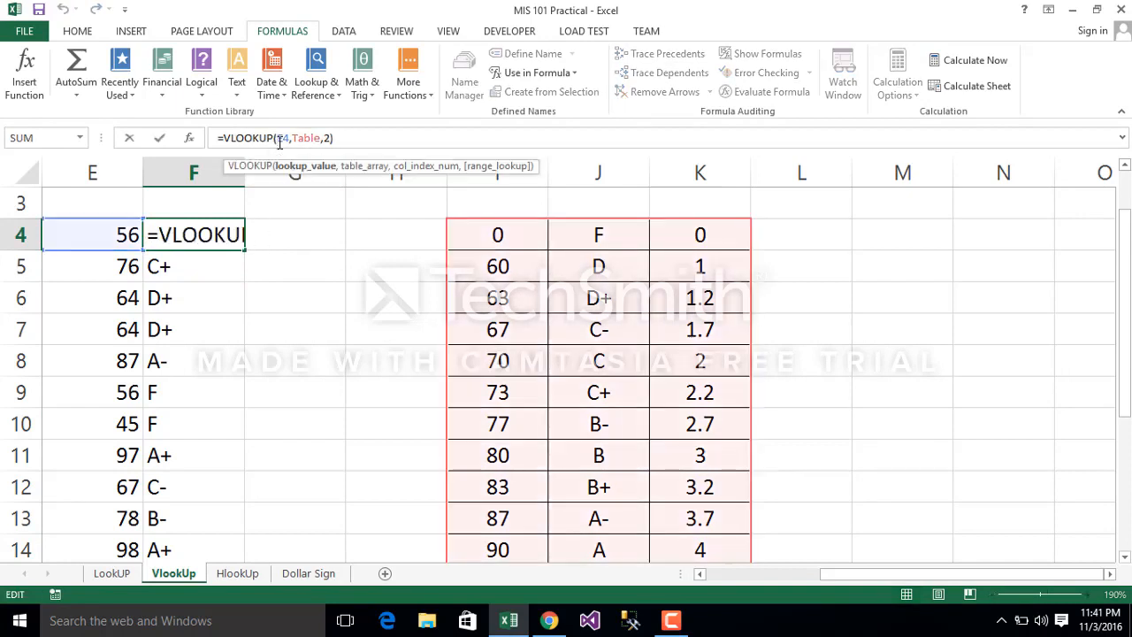
key(Escape)
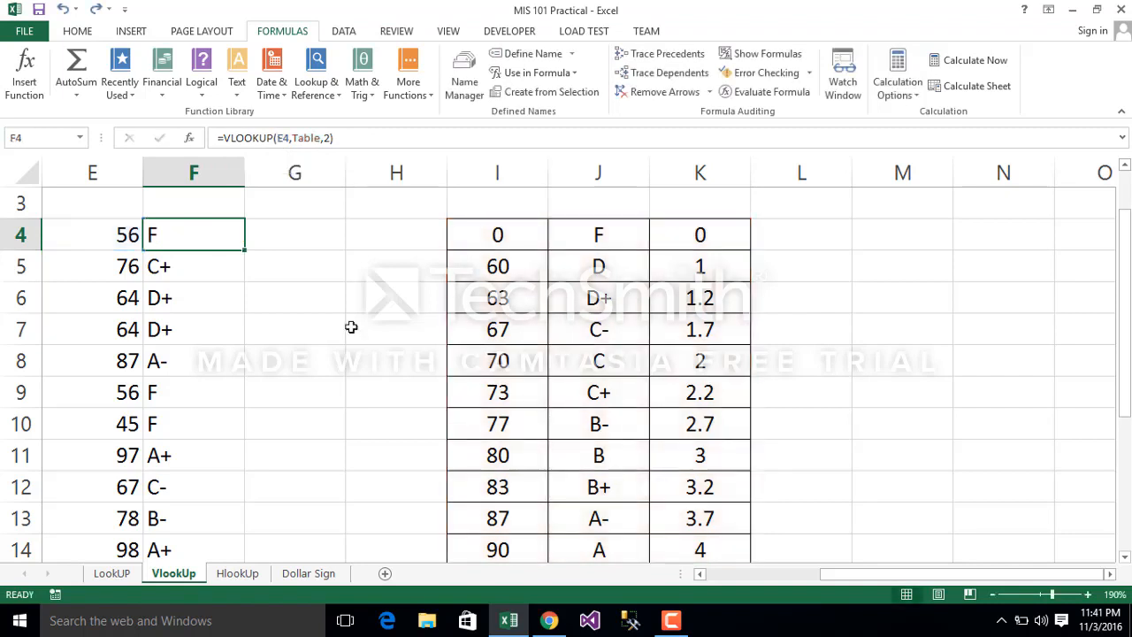
click(357, 372)
Step: Change the lookup value in F4's VLOOKUP formula to $E4 and fill the formula down through F15
click(187, 238)
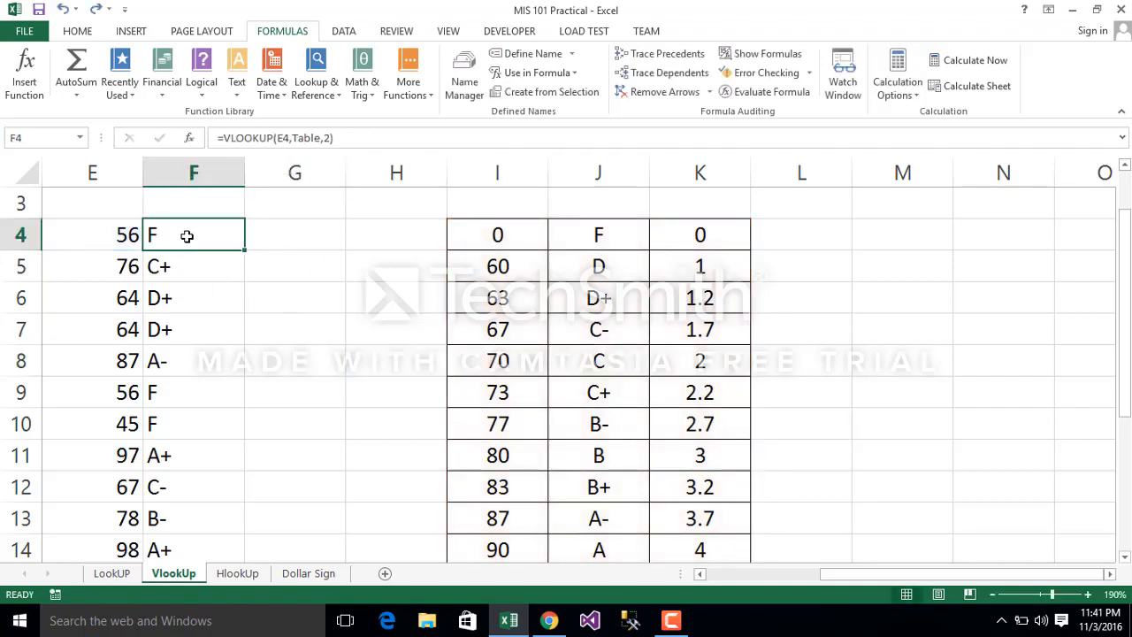
click(280, 138)
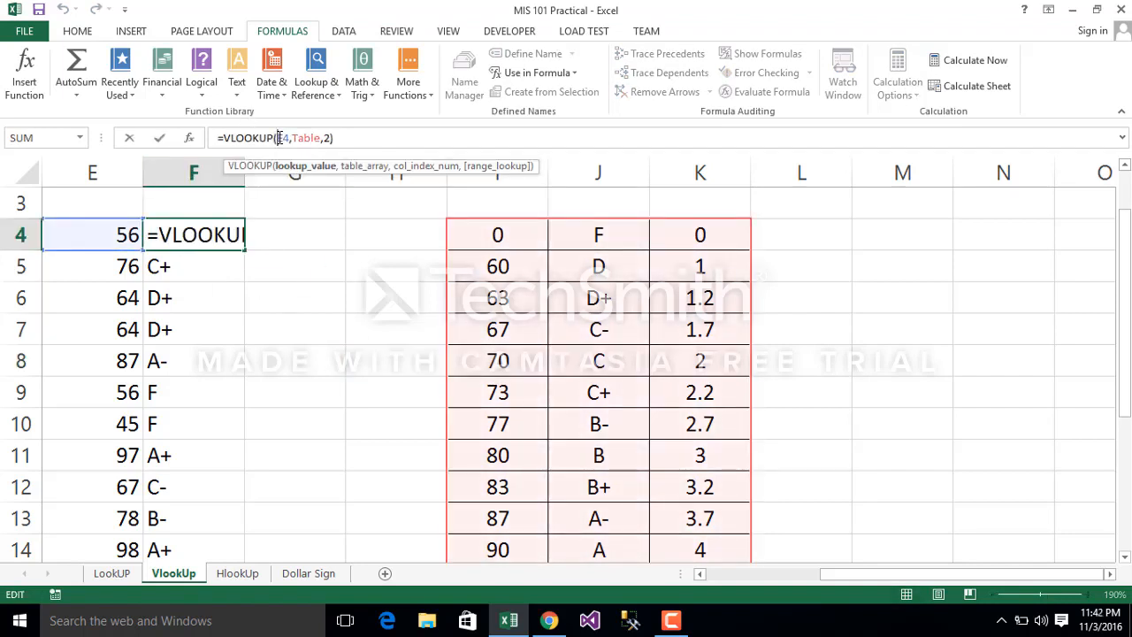
click(280, 139)
text($)
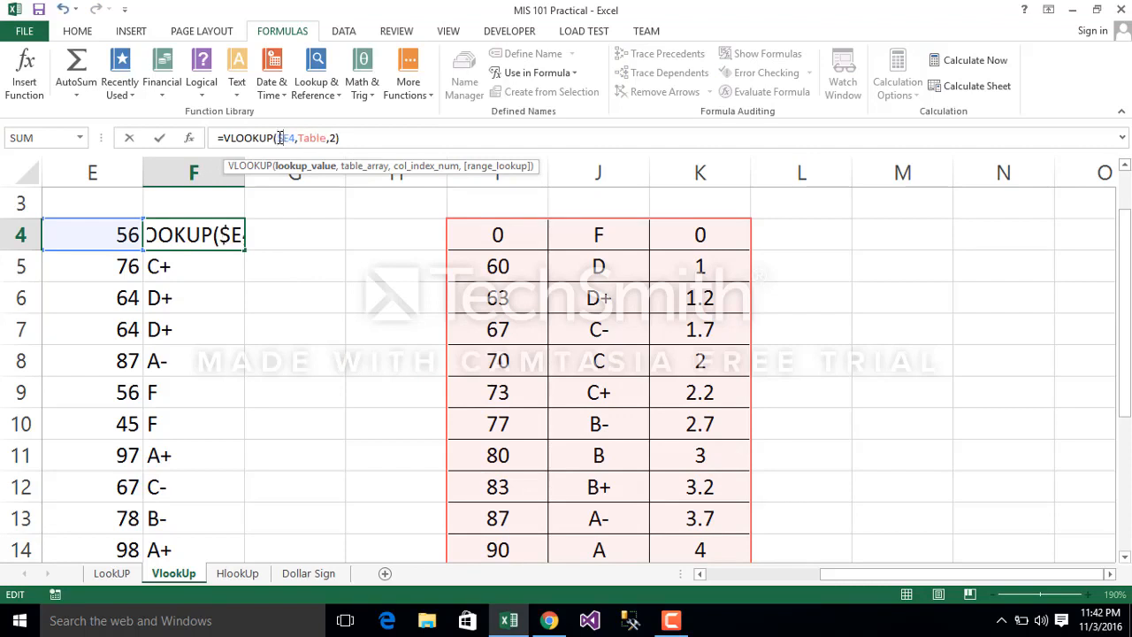
key(Return)
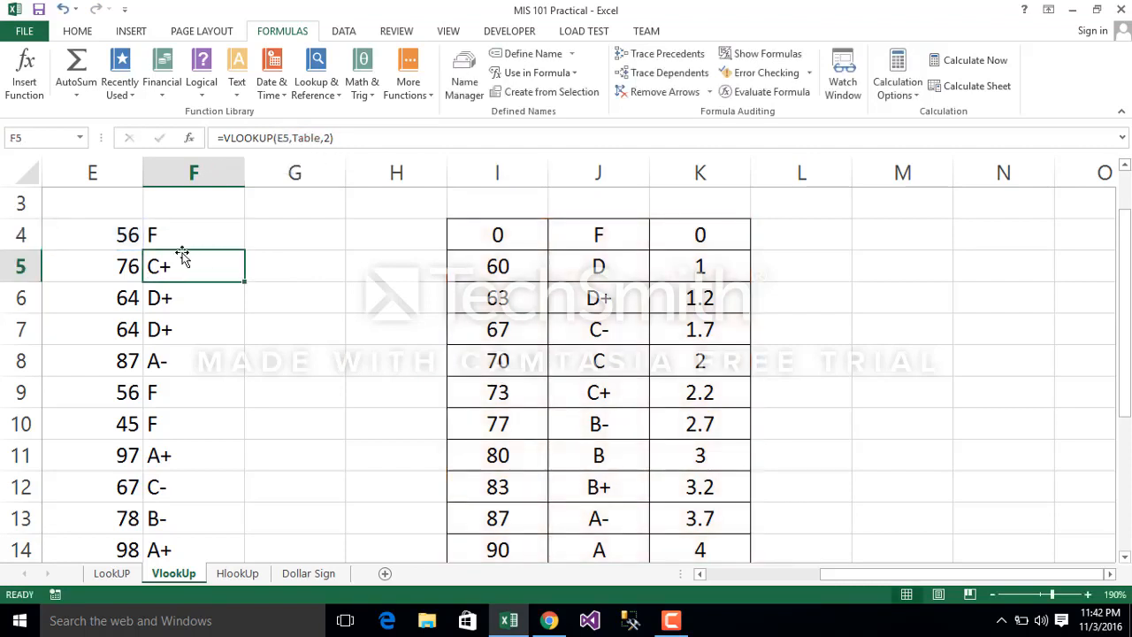
click(202, 226)
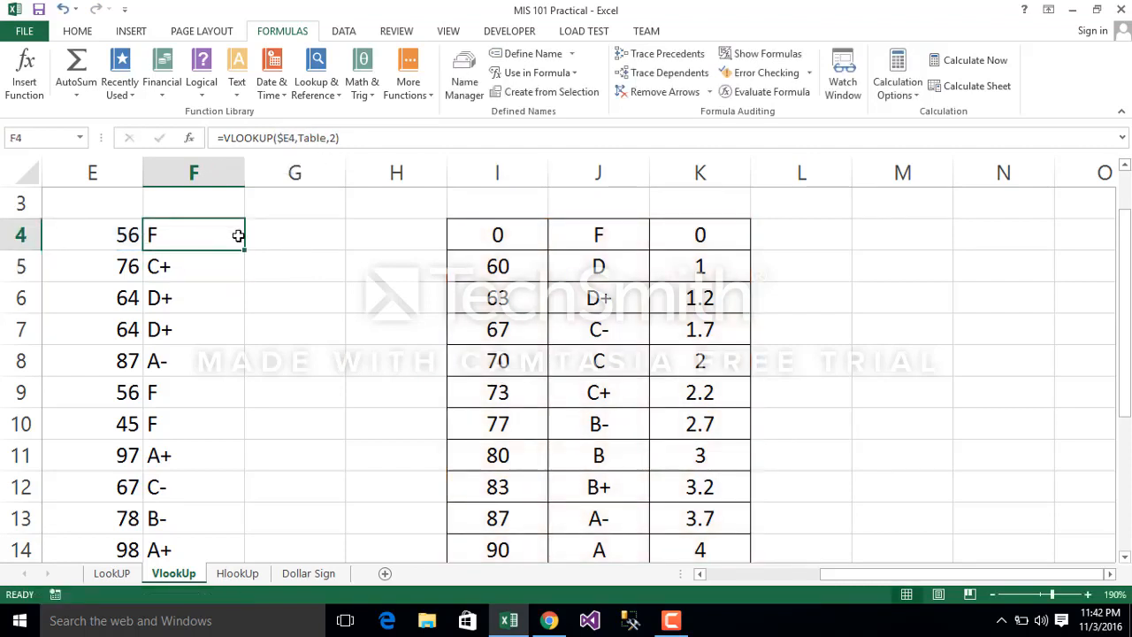
double_click(246, 250)
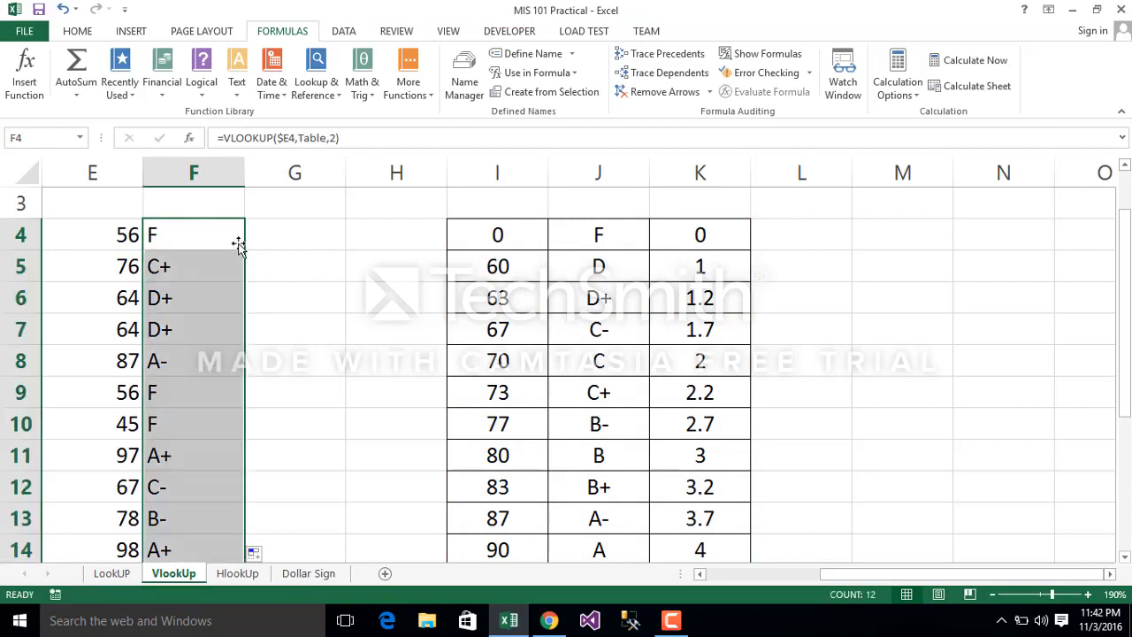
Step: Copy the VLOOKUP formula from F4 into G4 and fill it down through G15
click(234, 232)
drag(246, 249, 306, 245)
click(308, 242)
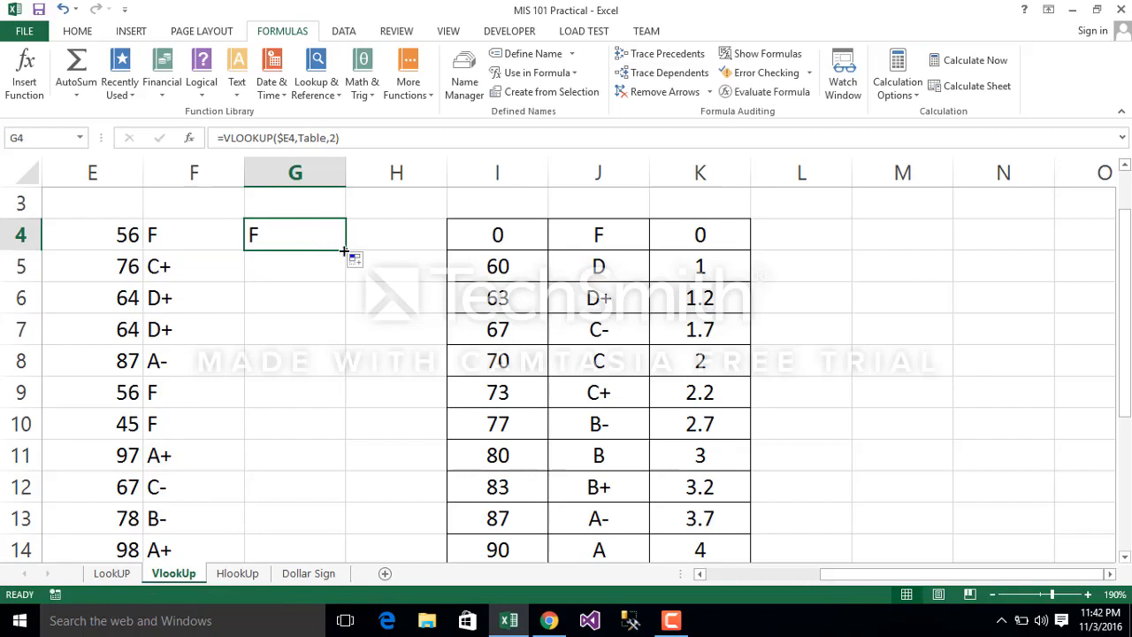
double_click(344, 251)
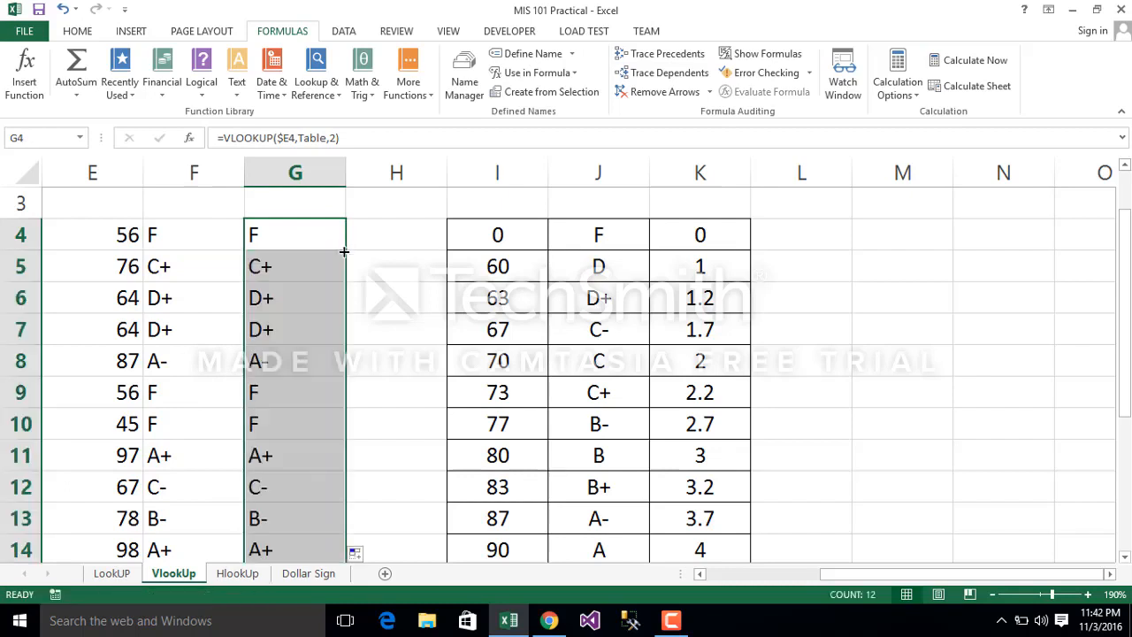
Step: Set the column index in G4's VLOOKUP formula to 3 and refill the formula down through G15
click(335, 137)
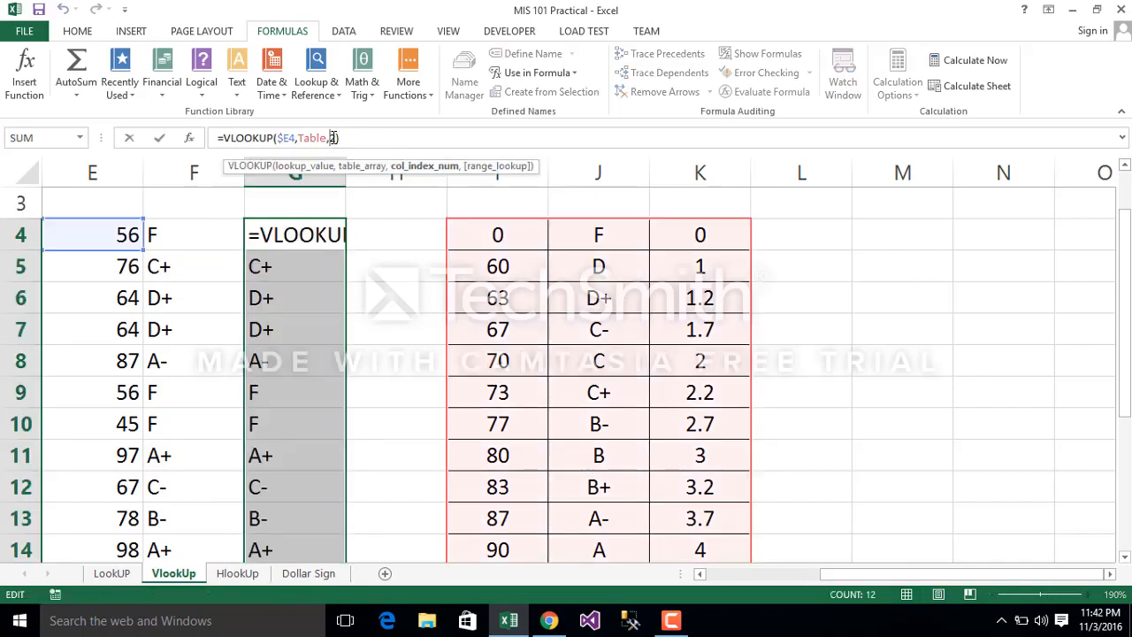
key(BackSpace)
text(3)
key(Return)
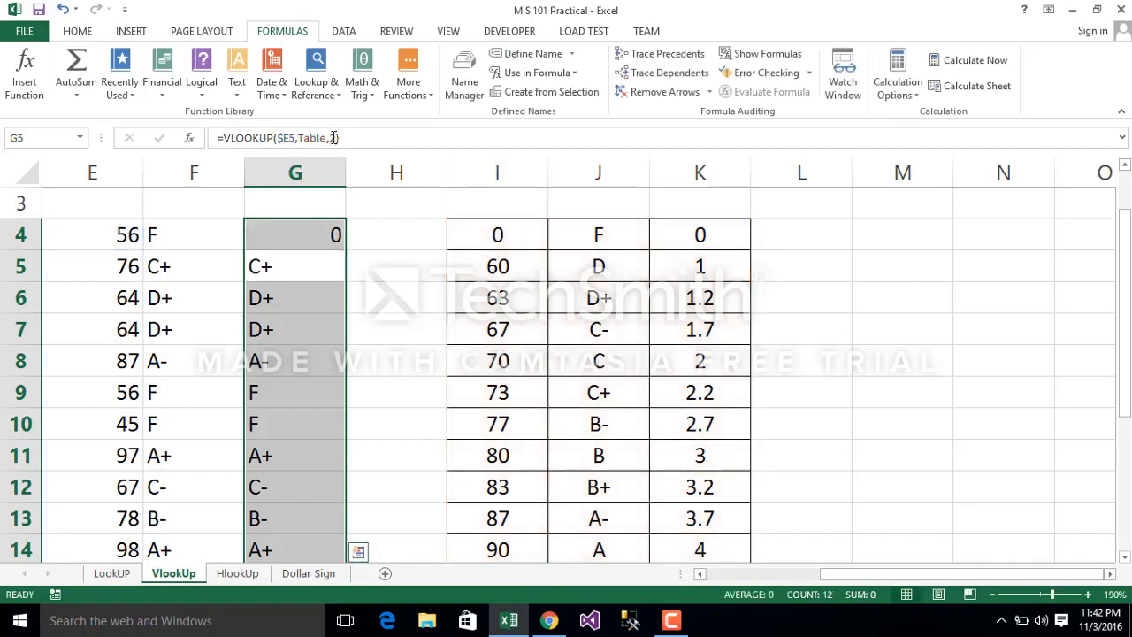
click(280, 237)
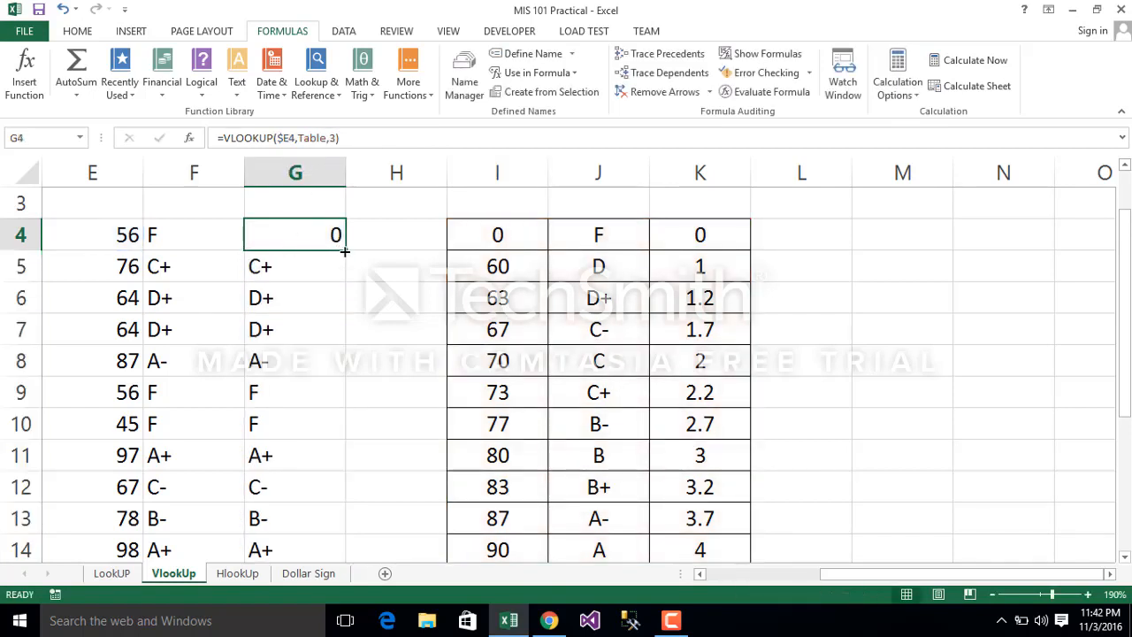
double_click(345, 251)
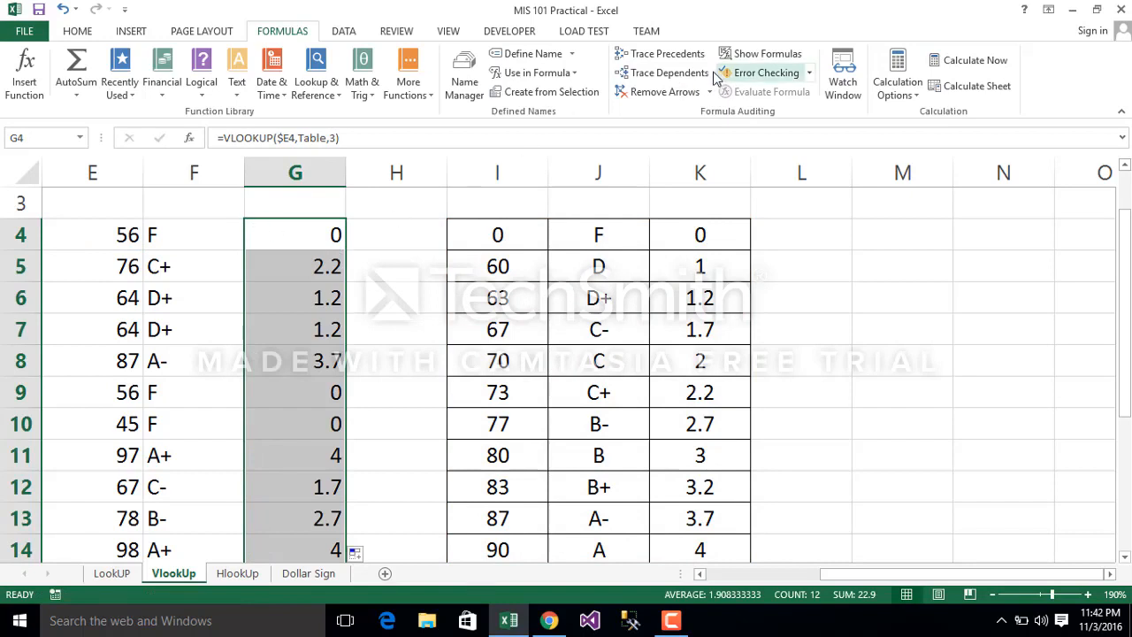
Step: Trace the precedents of G4's VLOOKUP formula and examine the score and letter grade columns E and F
click(683, 59)
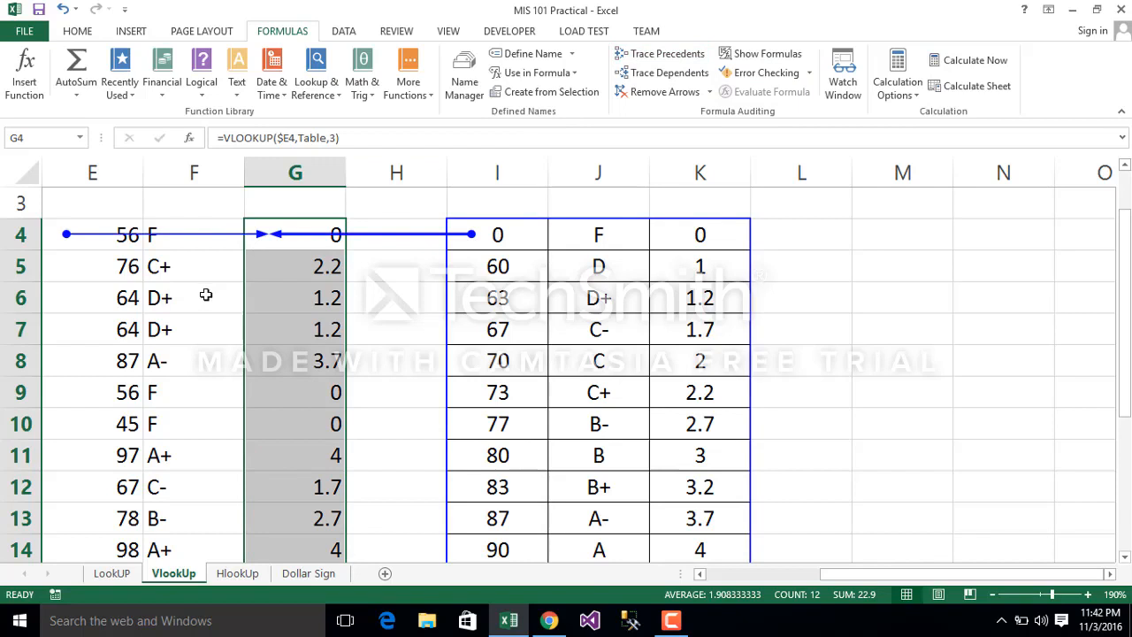
click(256, 263)
click(94, 171)
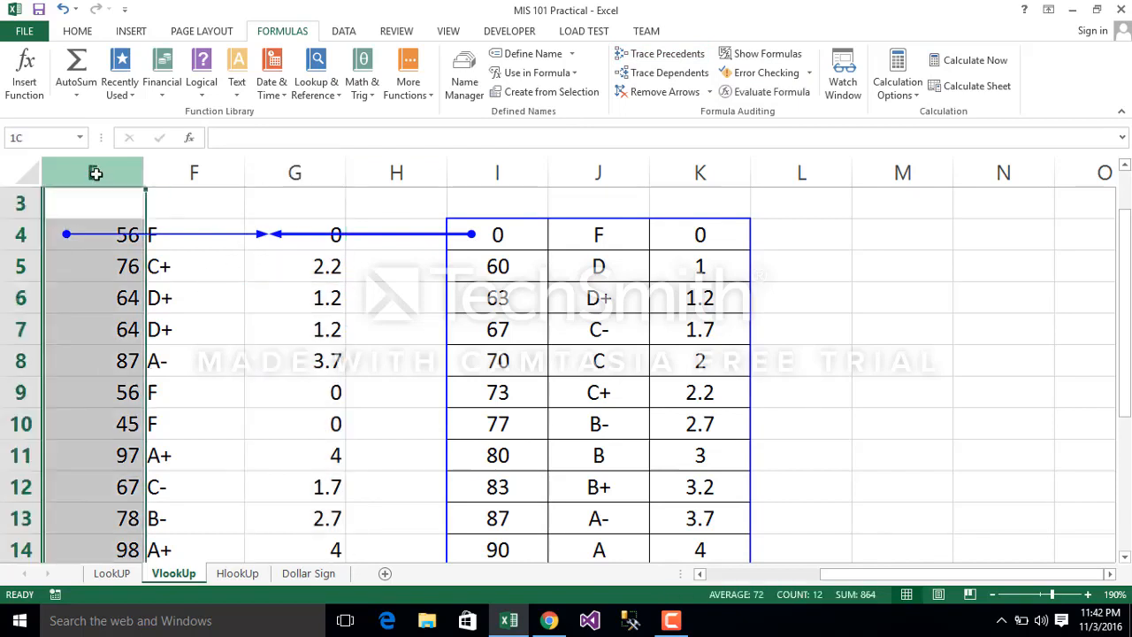
click(193, 172)
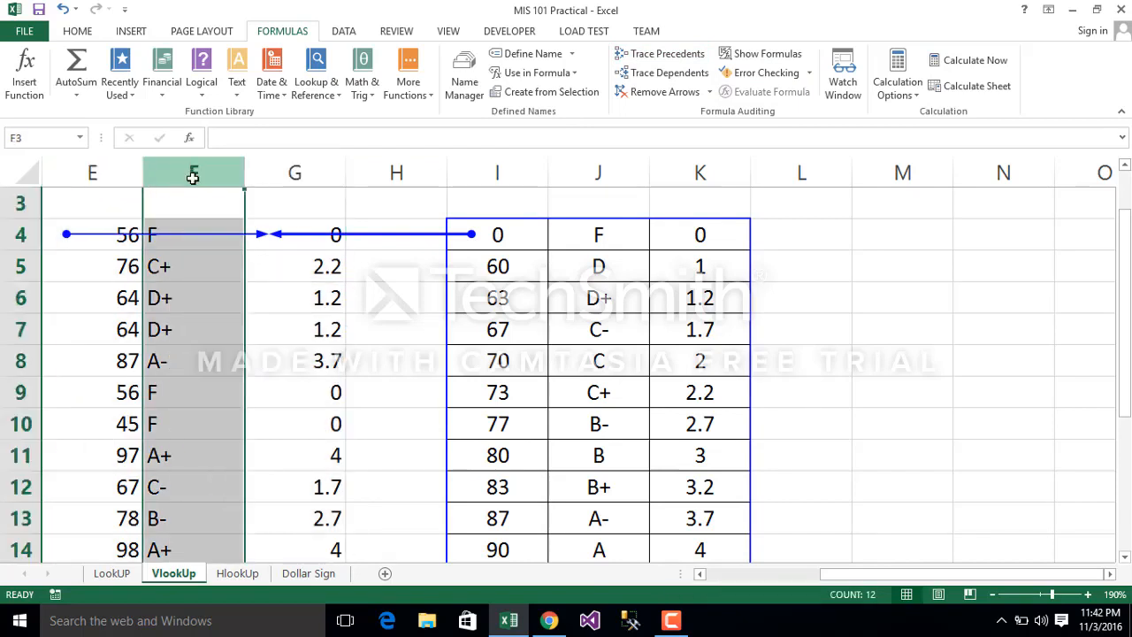
Step: Fill the VLOOKUP formula from F4 across to G4 and set its column index to 3
click(163, 240)
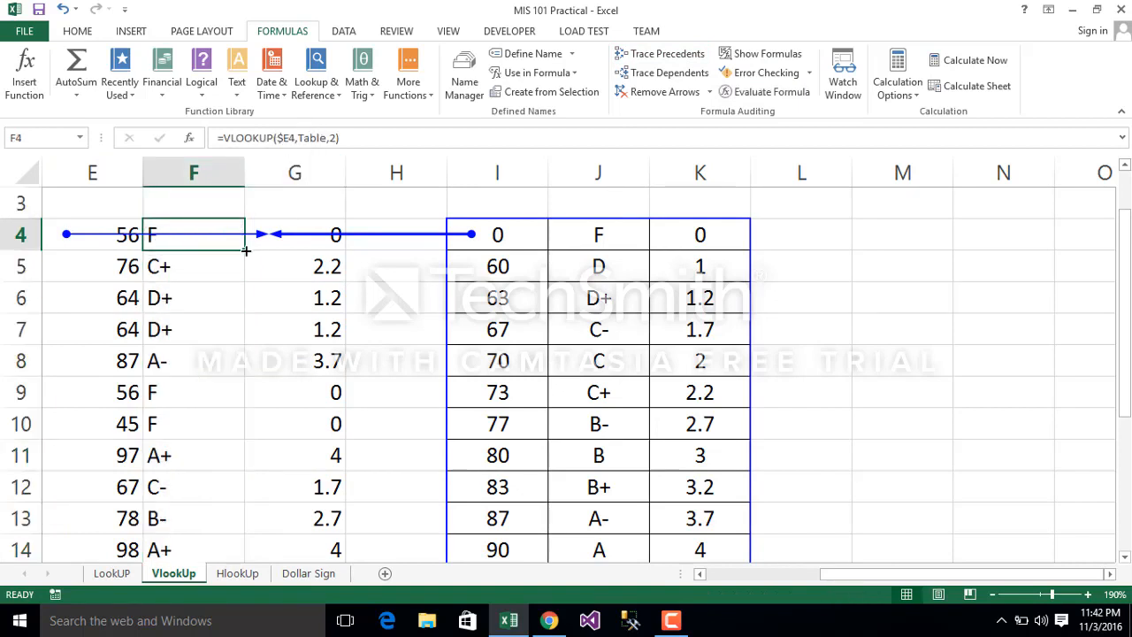
drag(246, 251, 341, 250)
click(303, 238)
double_click(299, 236)
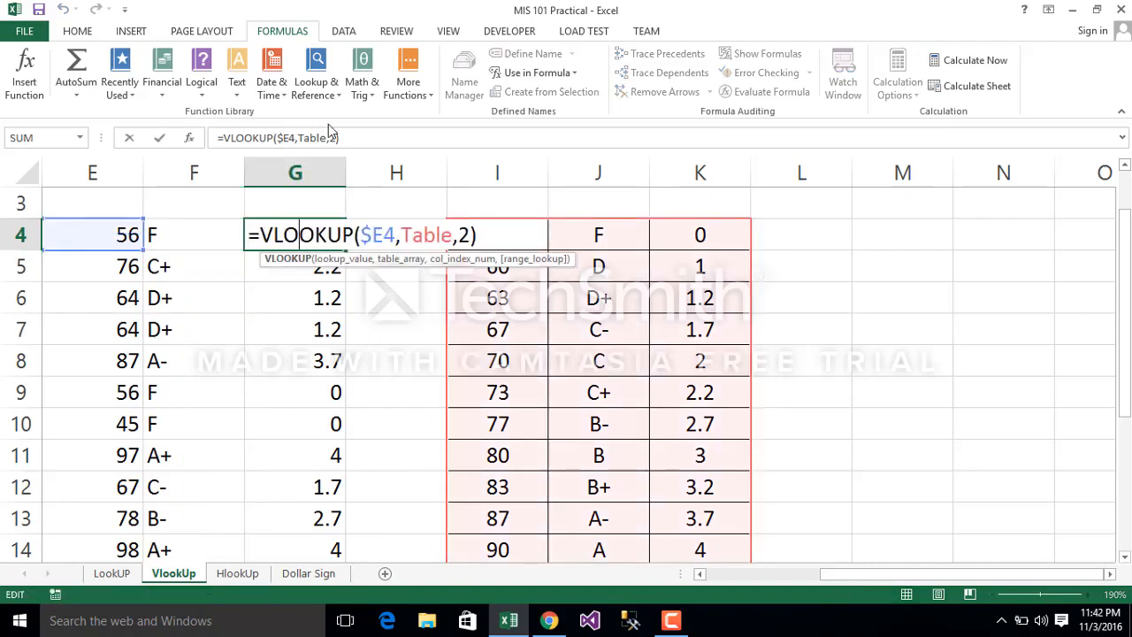
click(336, 138)
key(BackSpace)
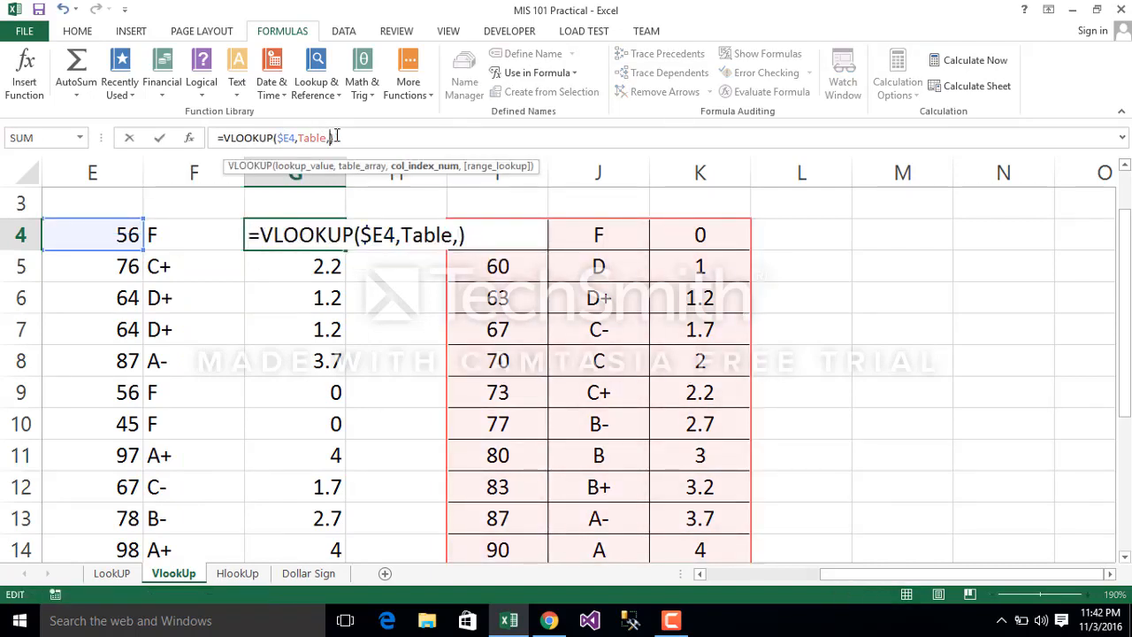
text(3)
key(Return)
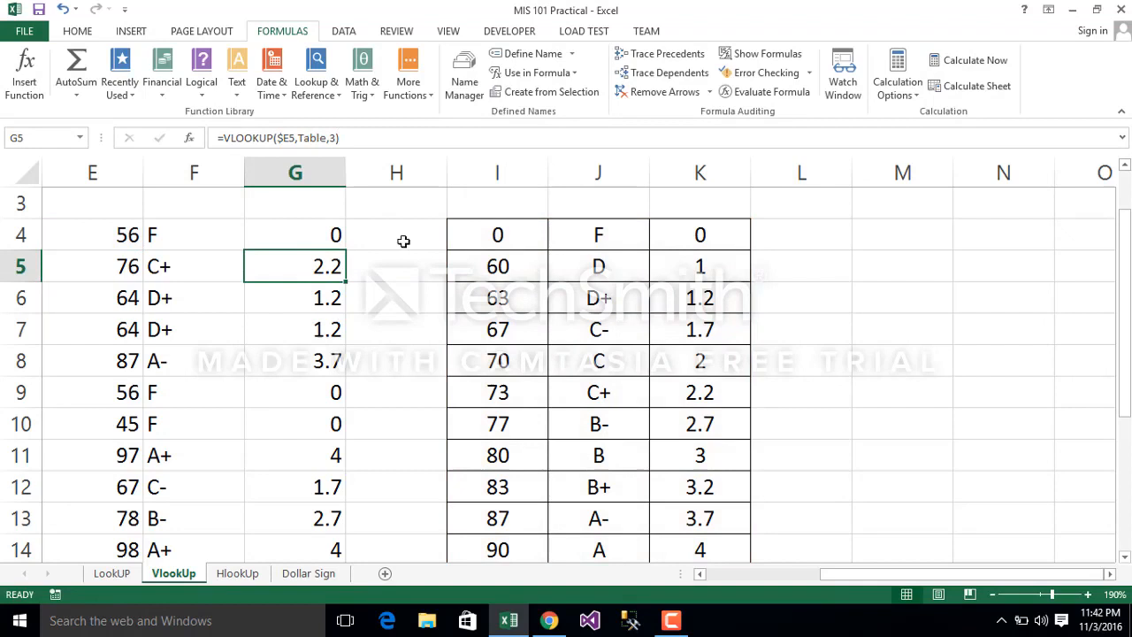
Step: Trace the precedents of the VLOOKUP formulas in G4 and F7 and check the score column E they refer to
click(307, 236)
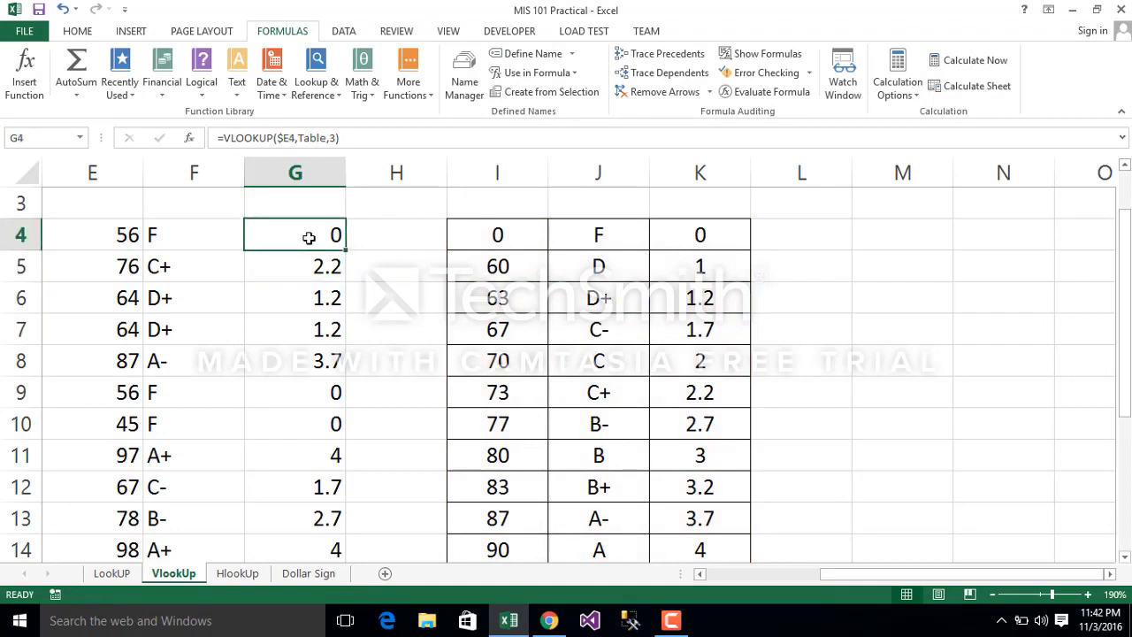
click(657, 59)
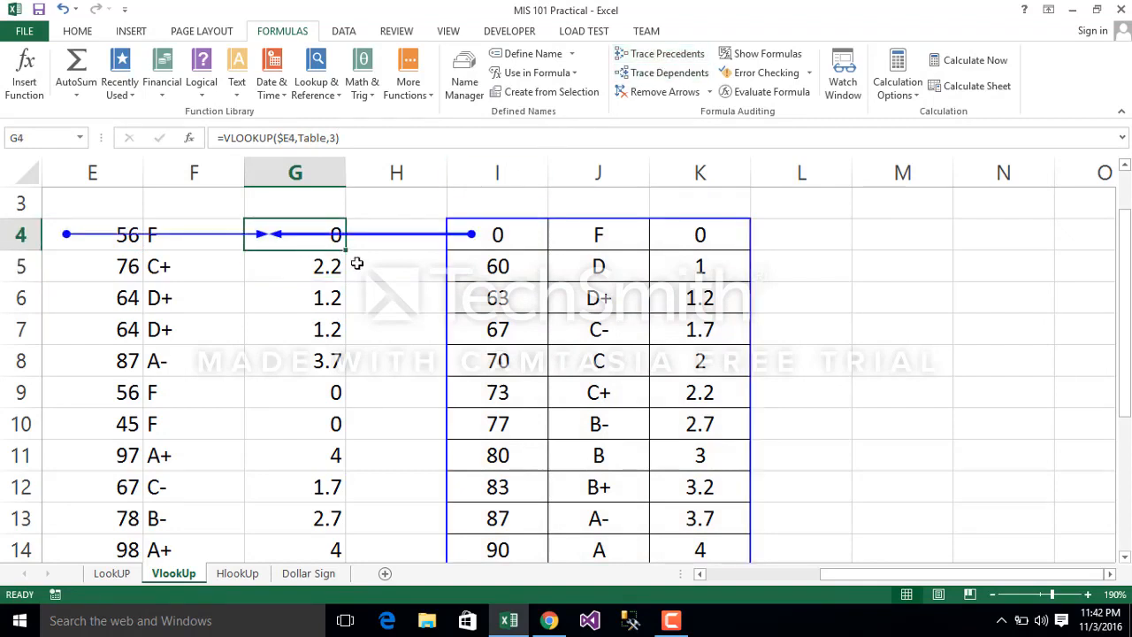
click(171, 334)
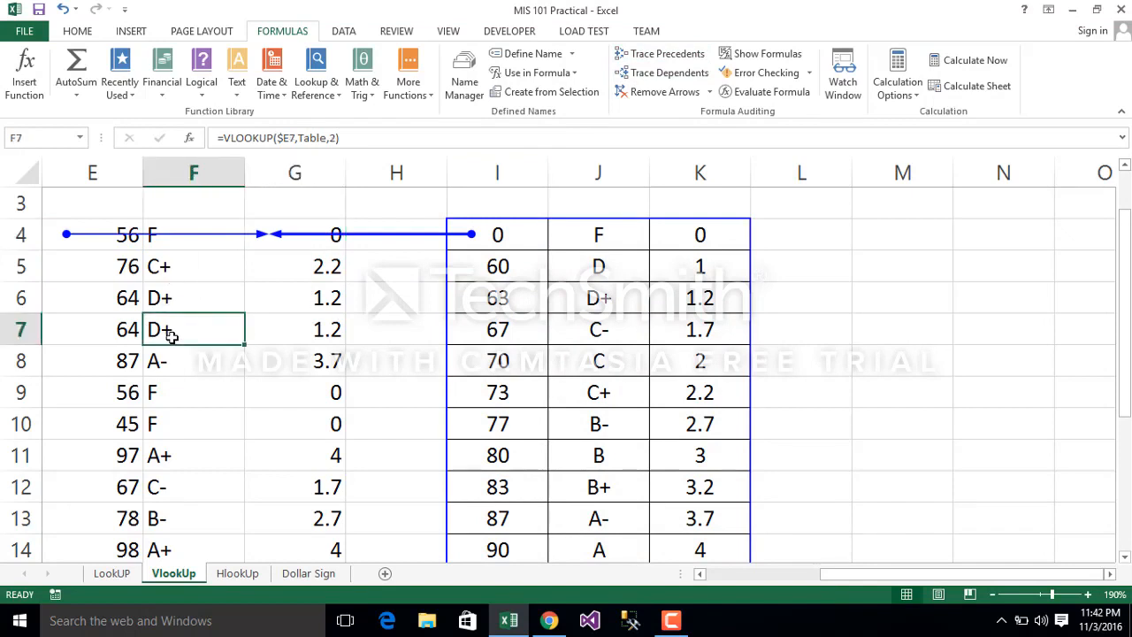
click(644, 57)
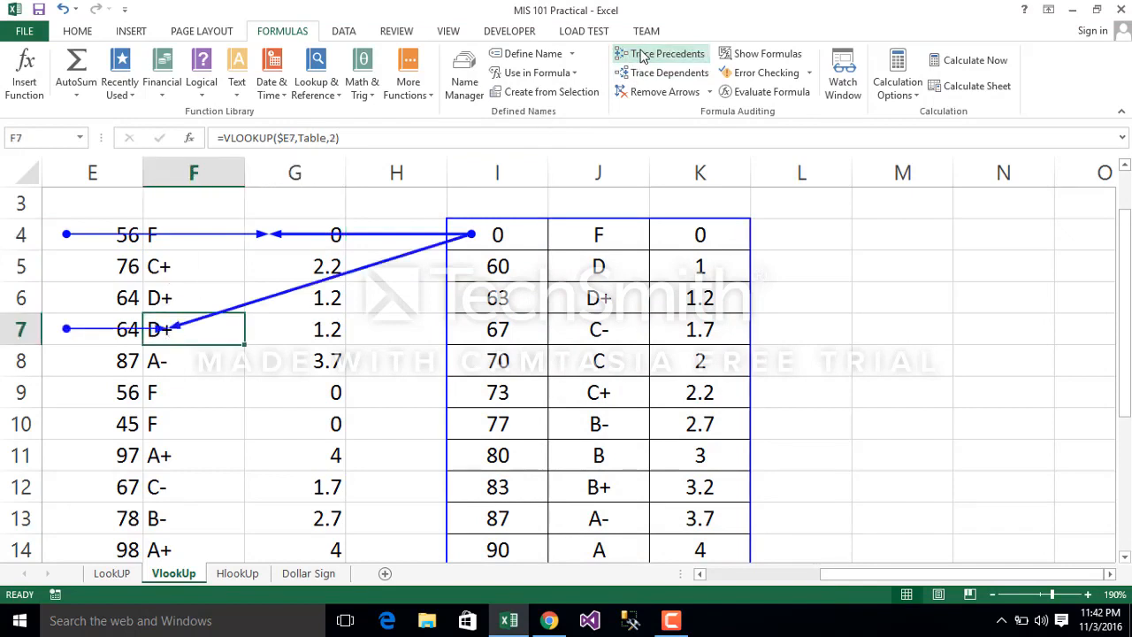
click(127, 173)
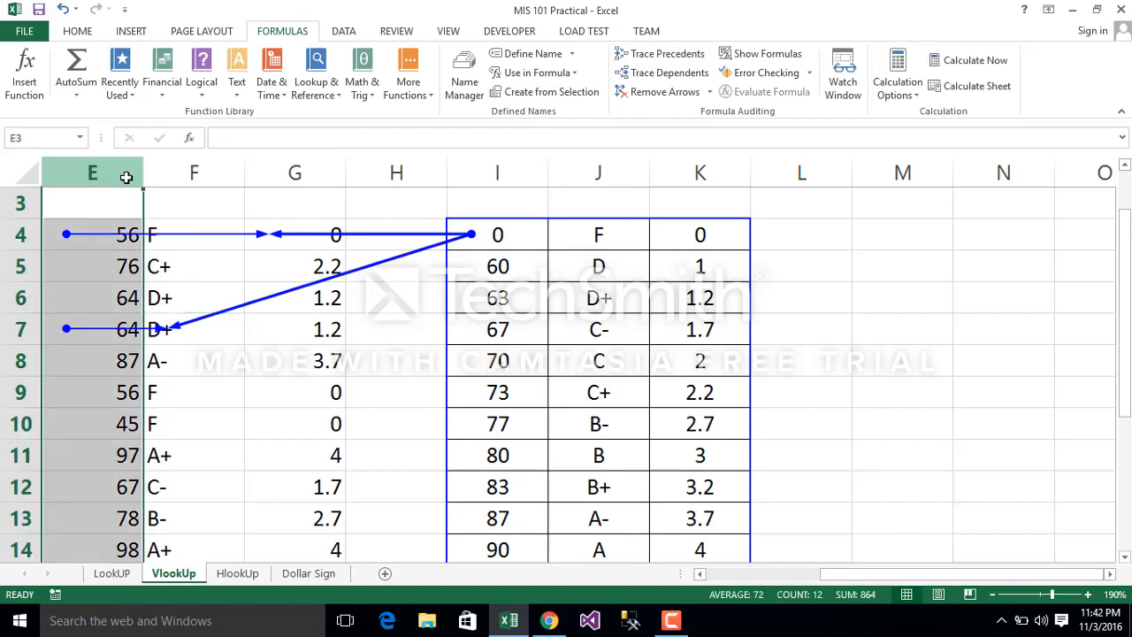
Step: Compare the VLOOKUP formulas in F4 and G4 and remove all the precedent arrows from the sheet
click(206, 223)
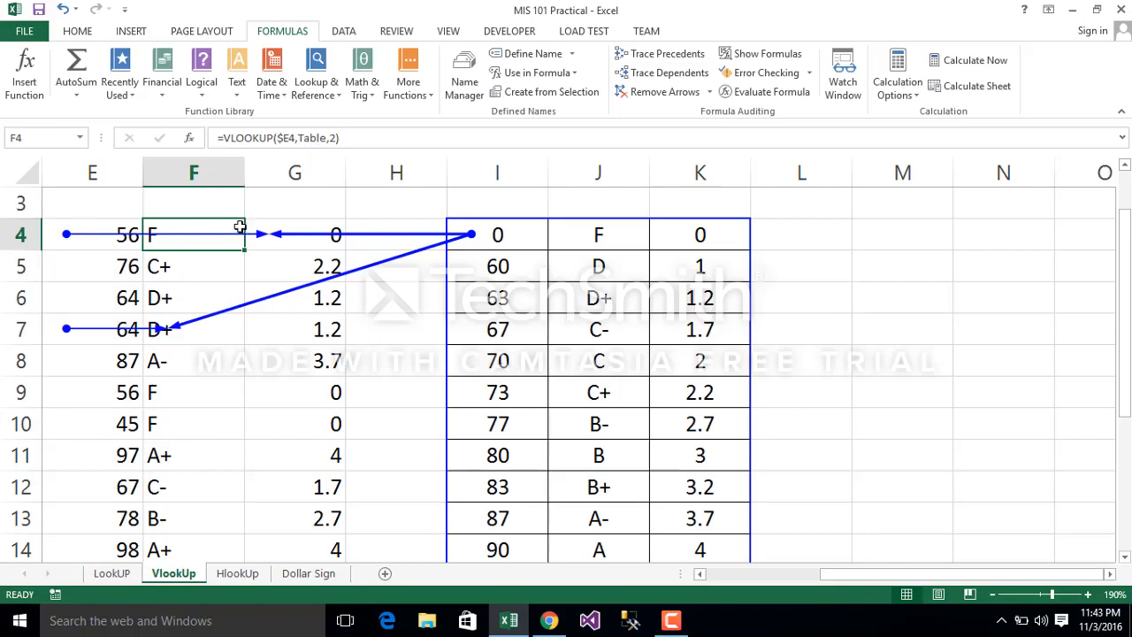
double_click(335, 236)
click(335, 236)
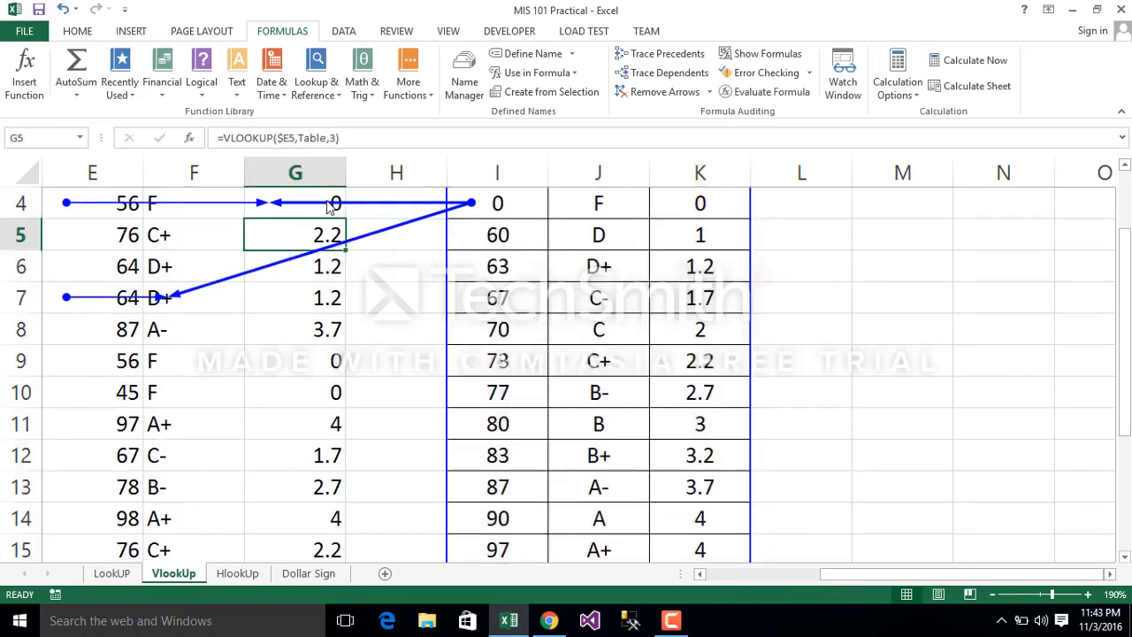
click(199, 213)
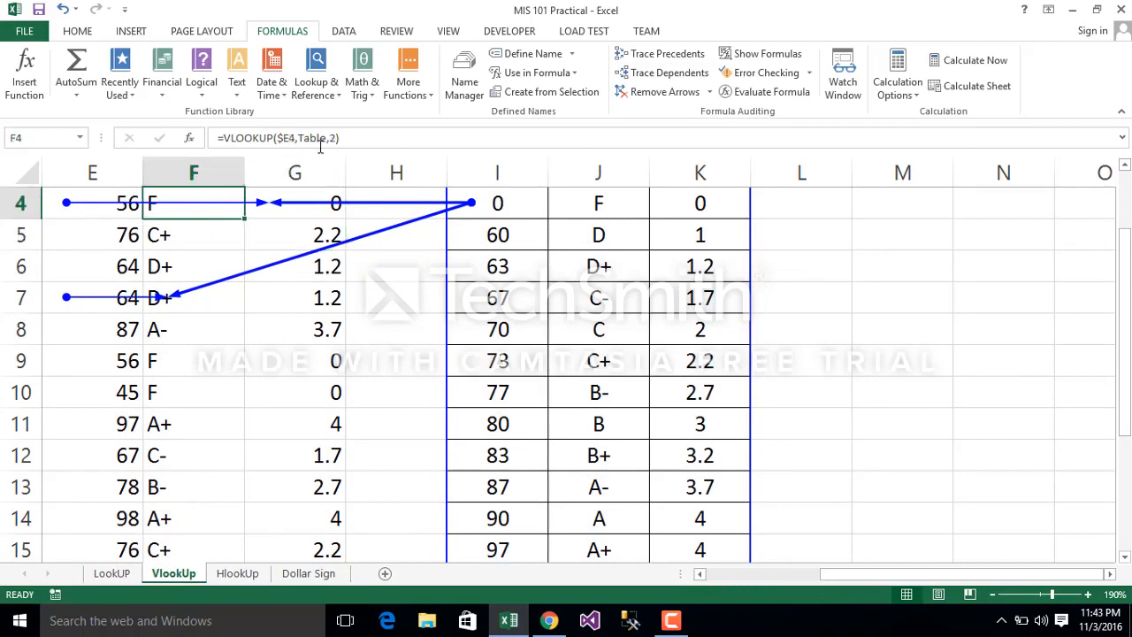
click(296, 214)
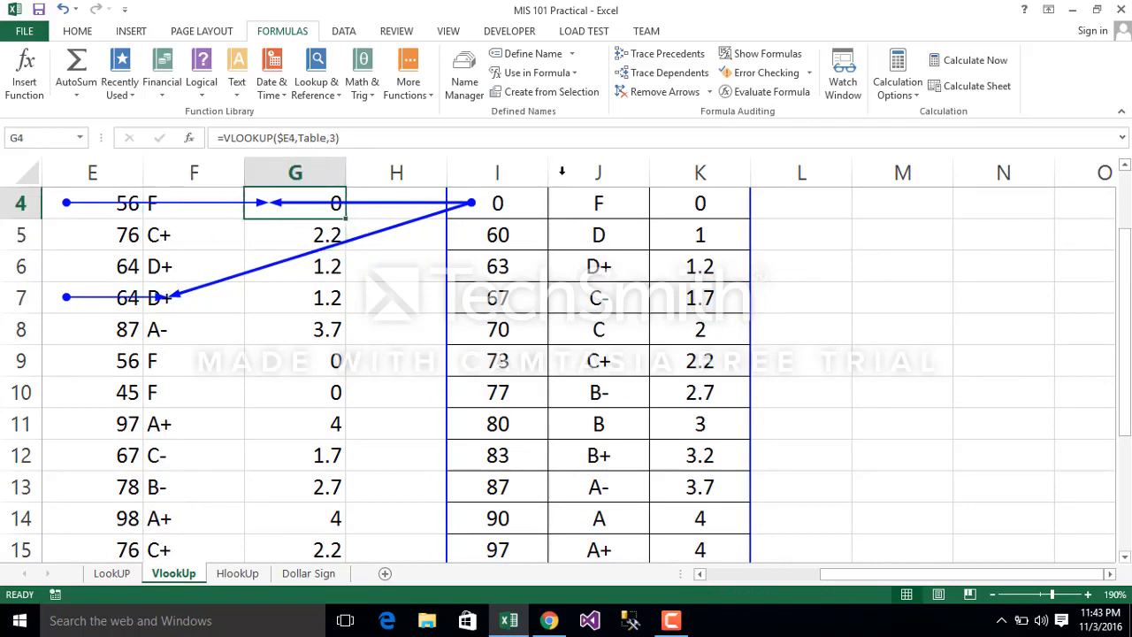
click(655, 92)
click(501, 299)
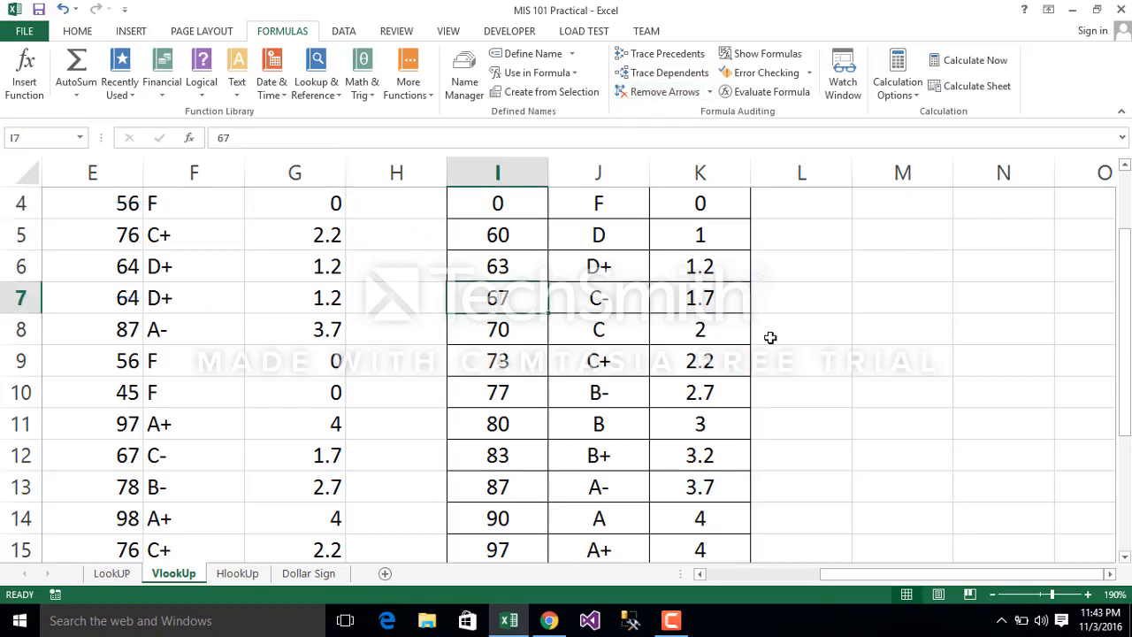
Step: Copy the grade table I4:K15 and switch to the HlookUp sheet
drag(1125, 430, 1126, 301)
click(1127, 457)
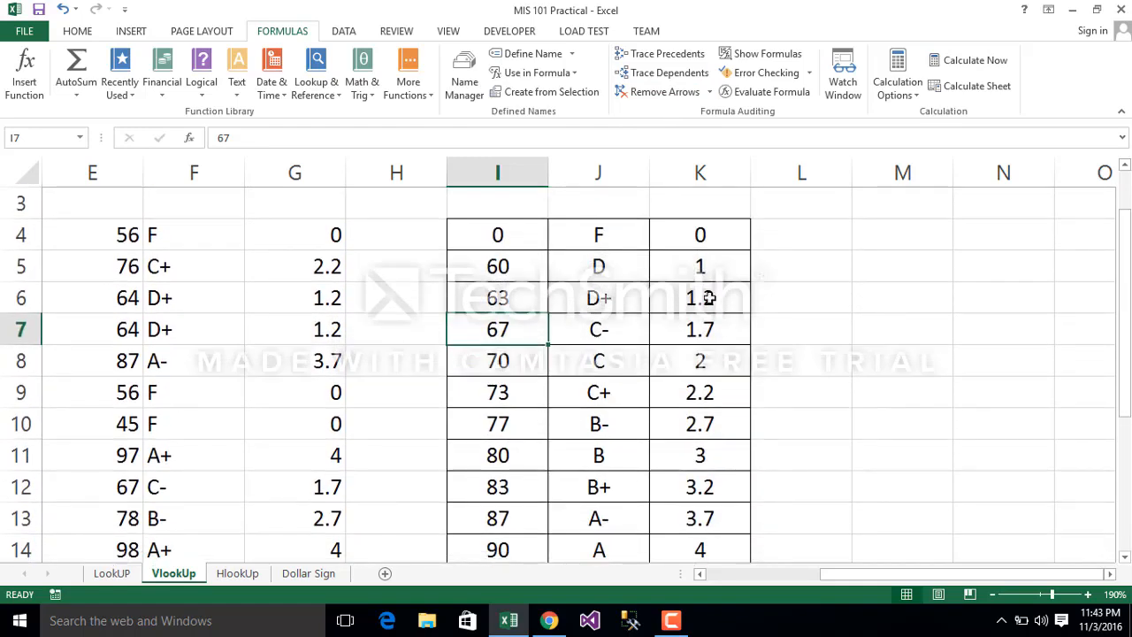
click(509, 234)
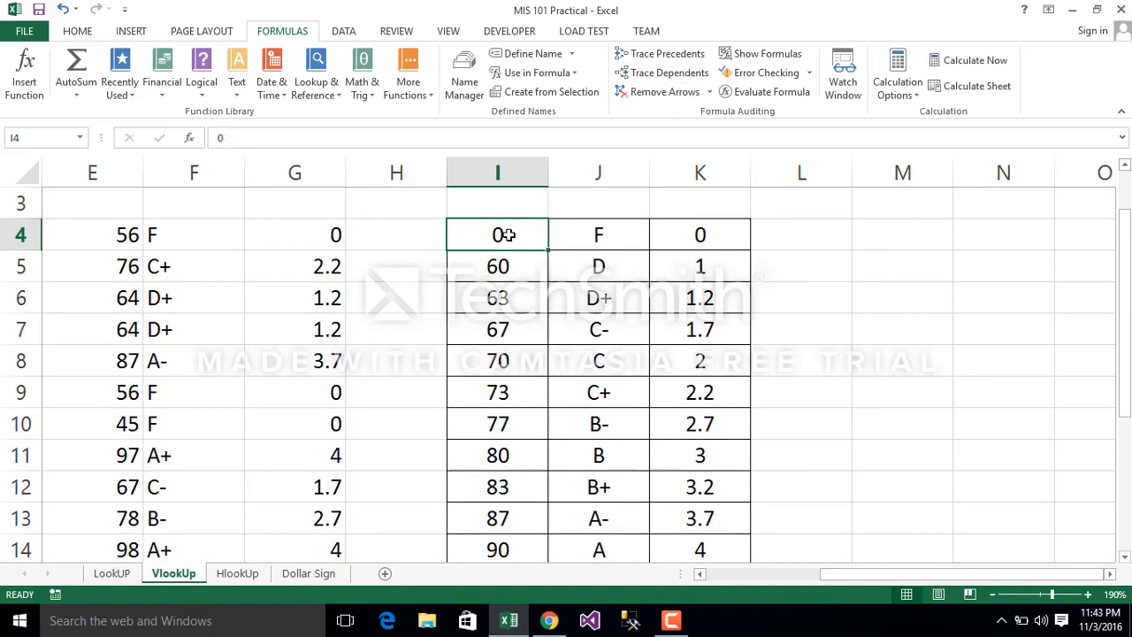
key(ctrl+shift+Right)
key(ctrl+shift+Down)
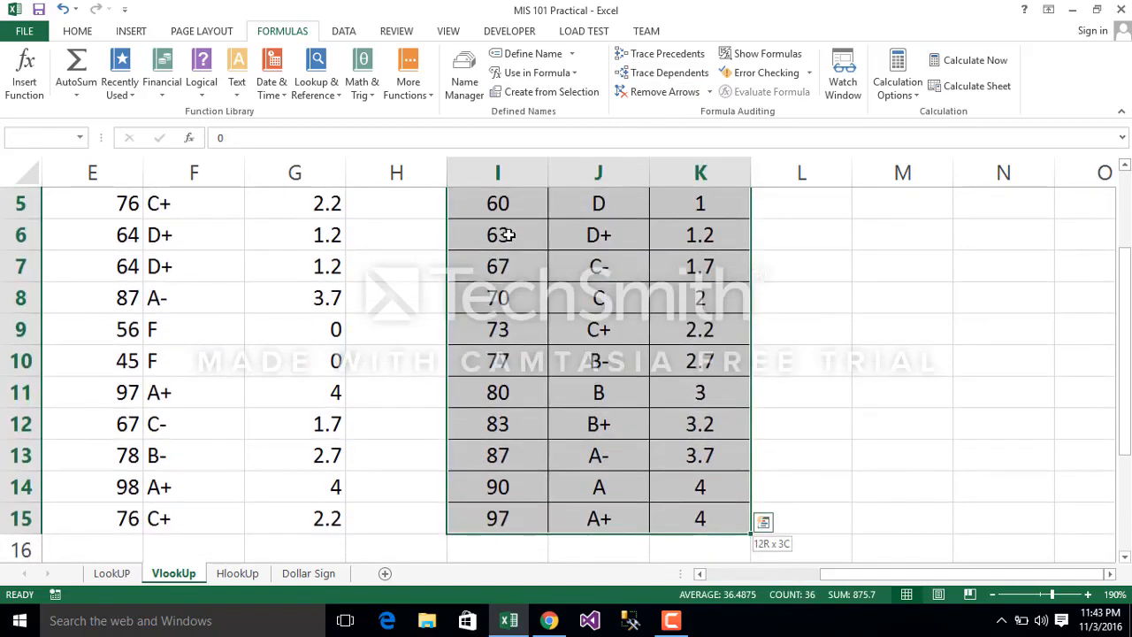
right_click(564, 316)
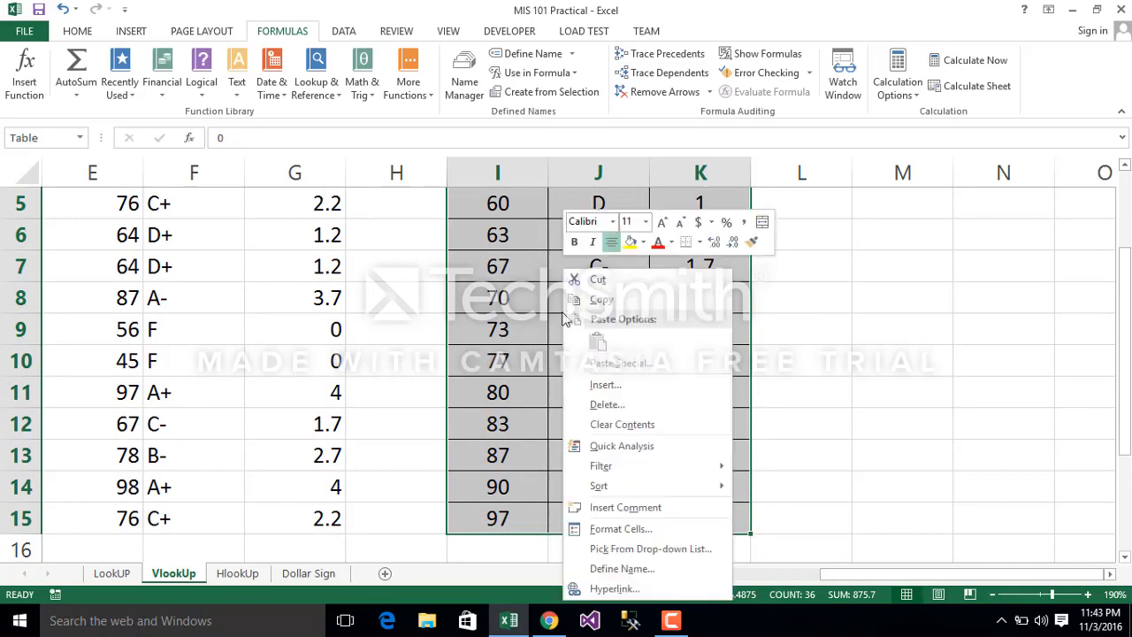
click(624, 305)
scroll(496, 354, up, 2)
click(238, 573)
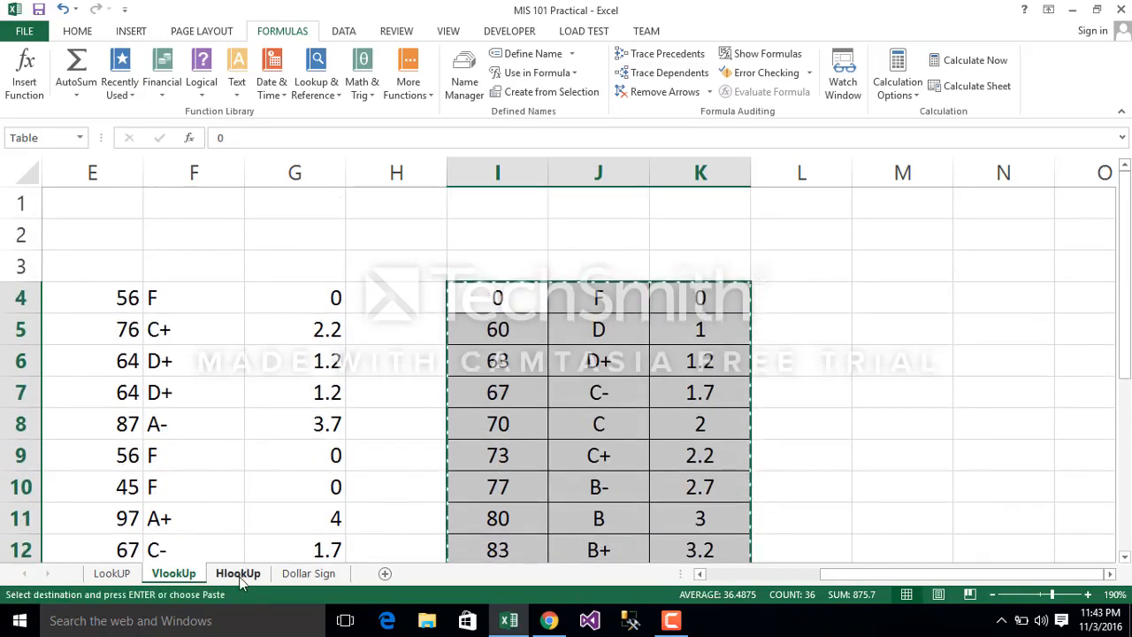